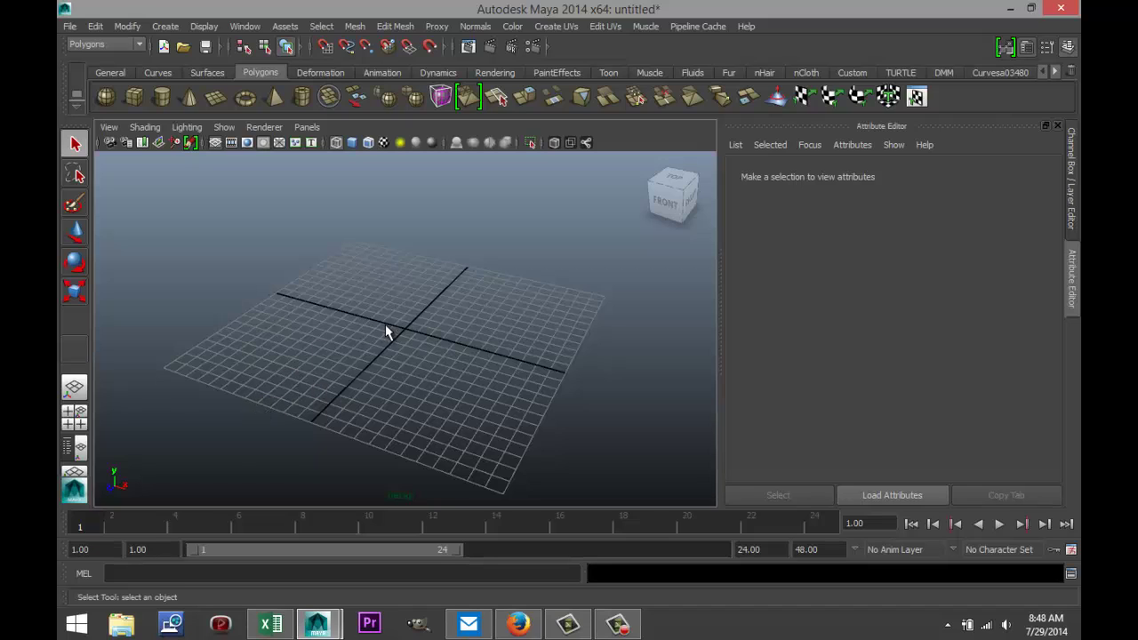
- Create a polygon plane covering the whole grid and a polygon cube standing on it, left of the centre
{"action": "left_click", "coordinate": [216, 100]}
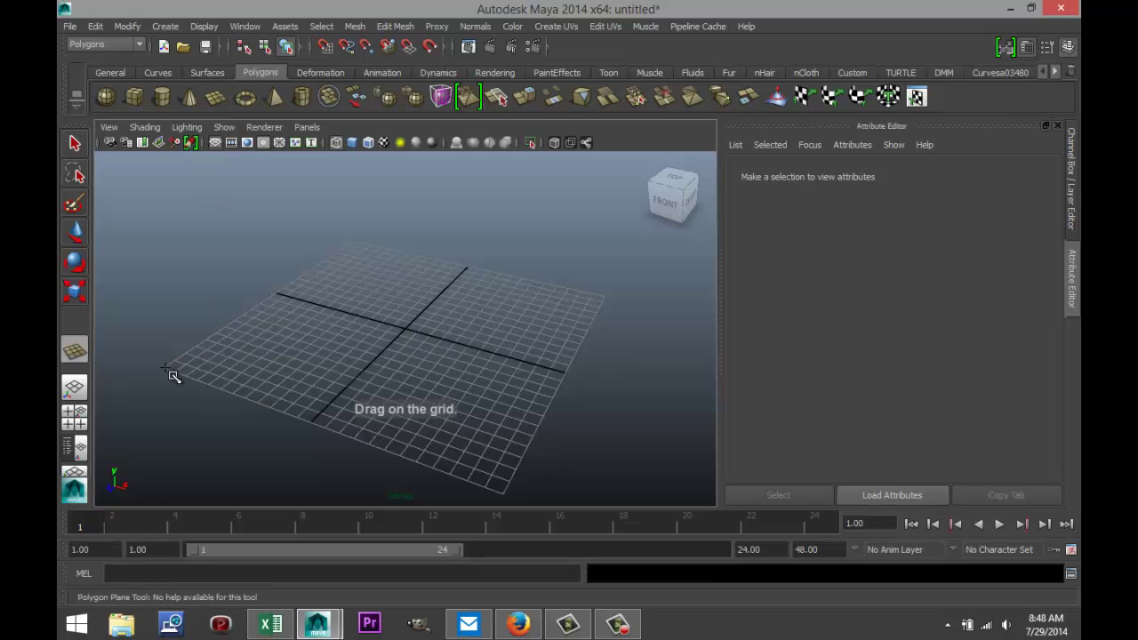
{"action": "left_click_drag", "start_coordinate": [166, 366], "coordinate": [605, 296]}
{"action": "left_click", "coordinate": [135, 98]}
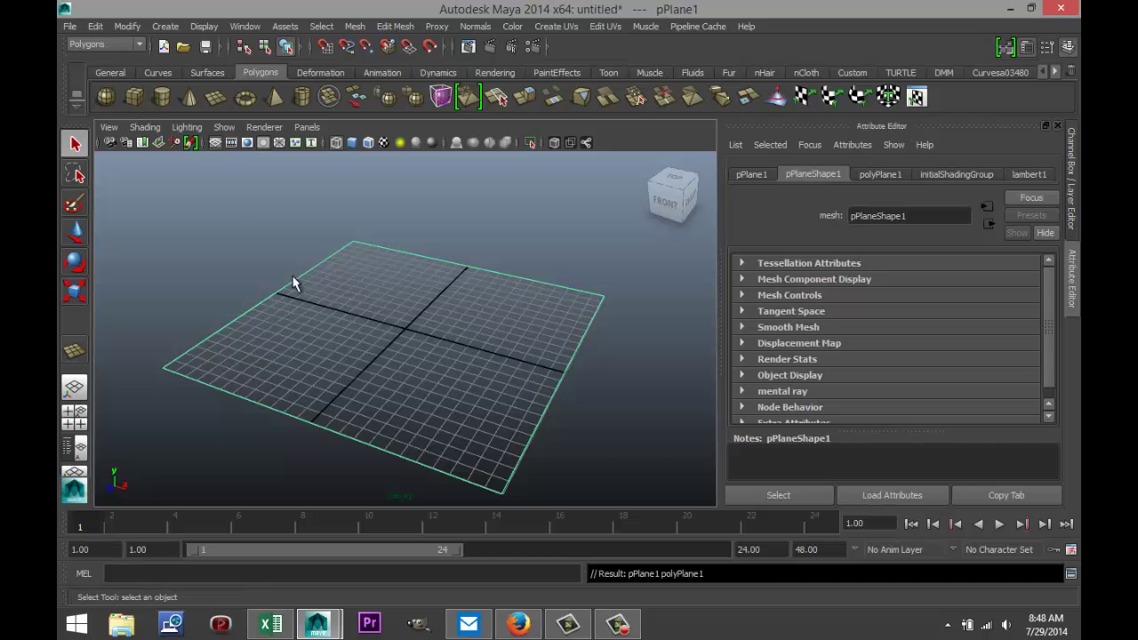
{"action": "left_click_drag", "start_coordinate": [320, 373], "coordinate": [391, 336]}
{"action": "left_click_drag", "start_coordinate": [391, 336], "coordinate": [361, 317]}
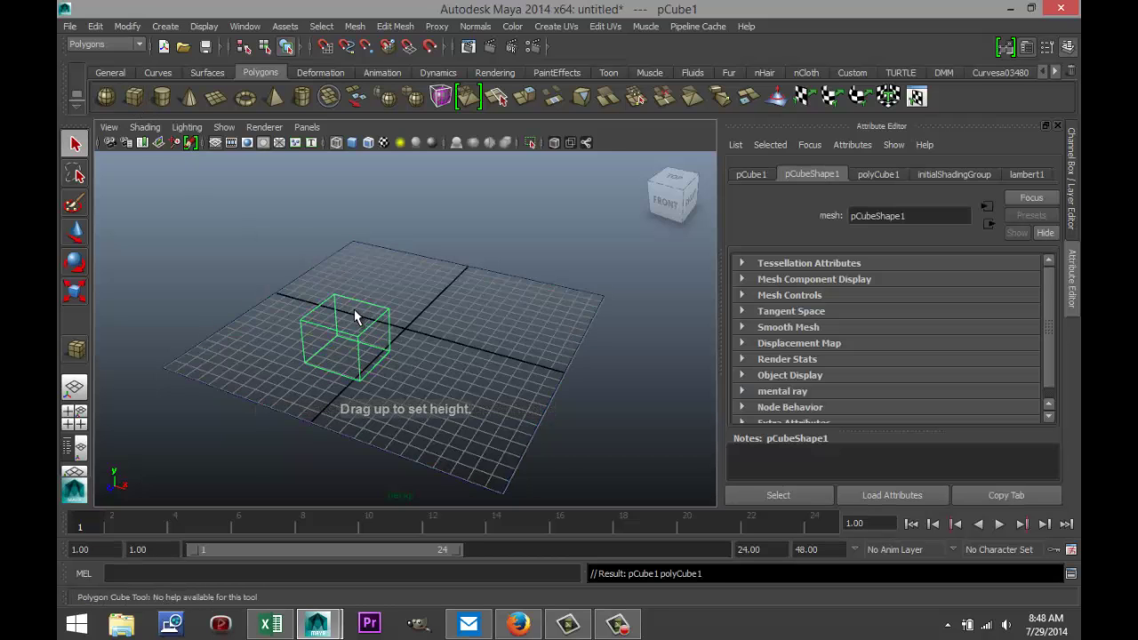
- Create a polygon sphere near the plane's right corner and raise it in a shaded front view until it rests on the plane
{"action": "left_click", "coordinate": [109, 101]}
{"action": "left_click_drag", "start_coordinate": [529, 331], "coordinate": [558, 338]}
{"action": "left_click", "coordinate": [74, 411]}
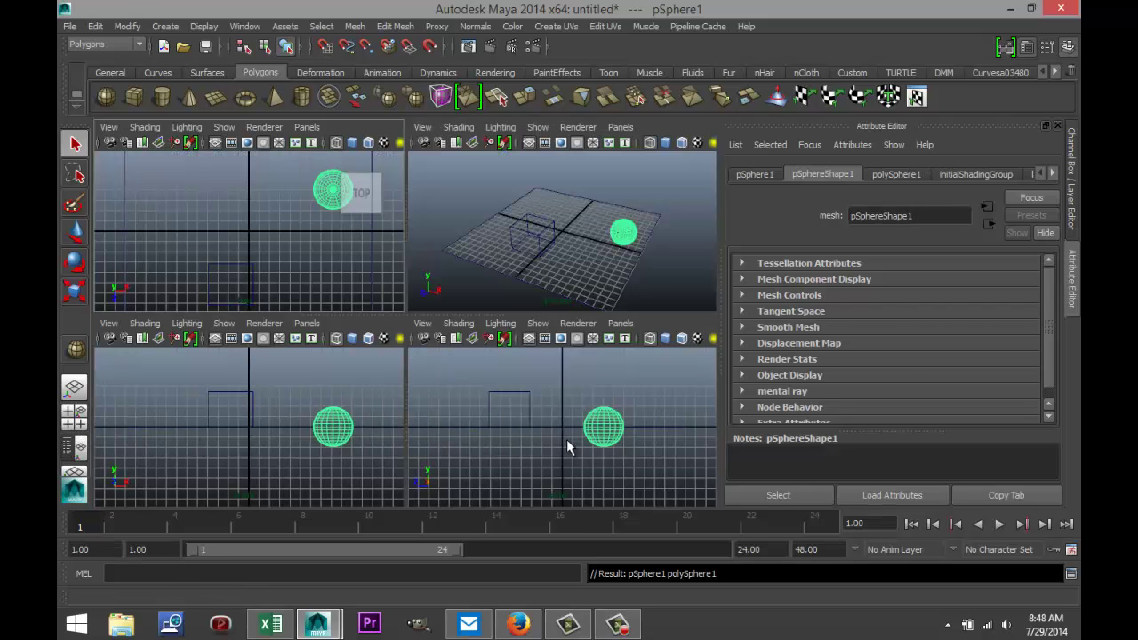
{"action": "key", "text": "space"}
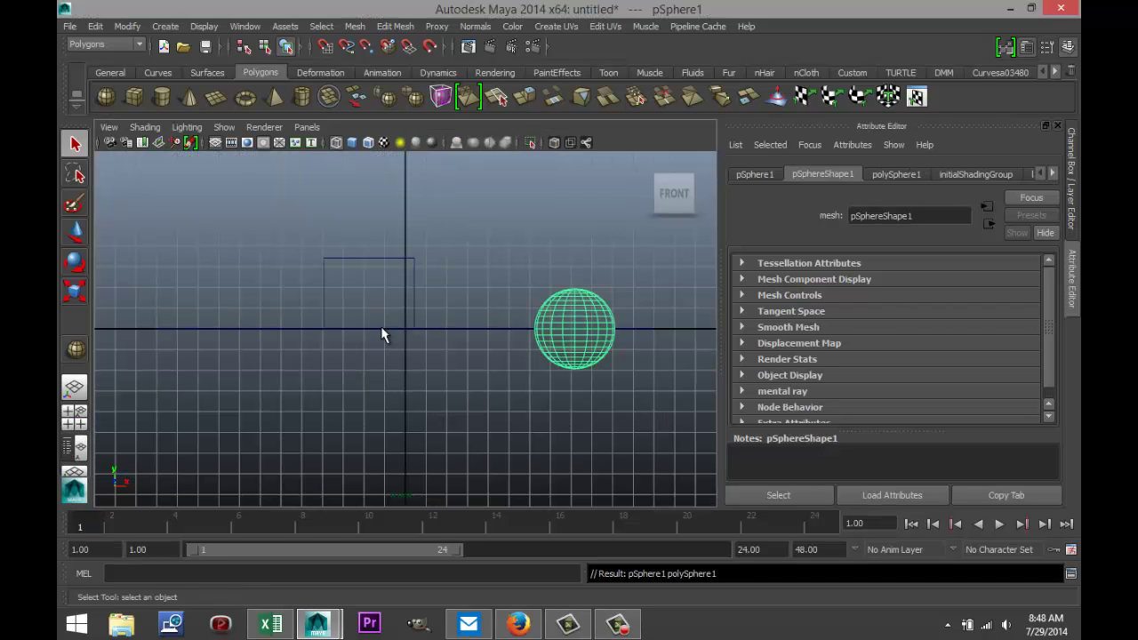
{"action": "key", "text": "5"}
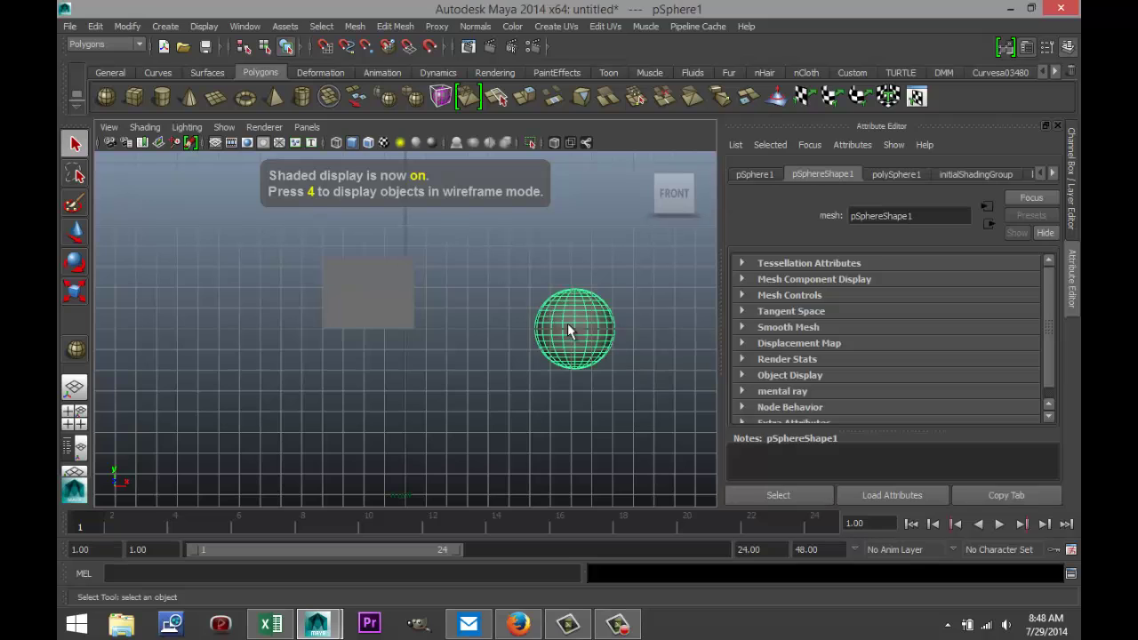
{"action": "key", "text": "w"}
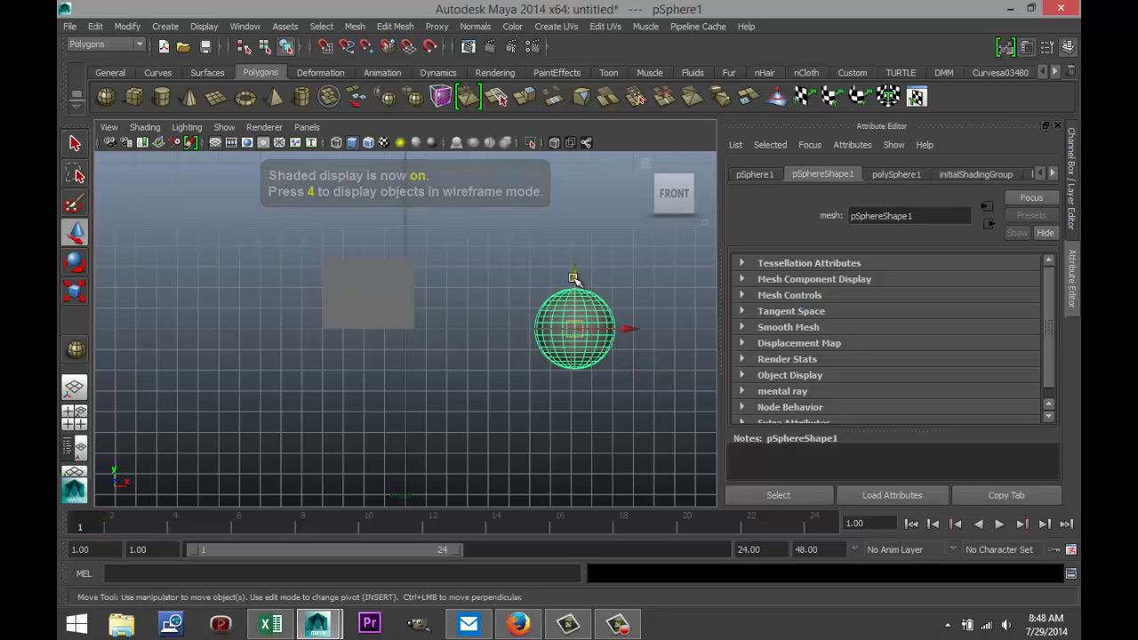
{"action": "left_click_drag", "start_coordinate": [577, 275], "coordinate": [575, 240]}
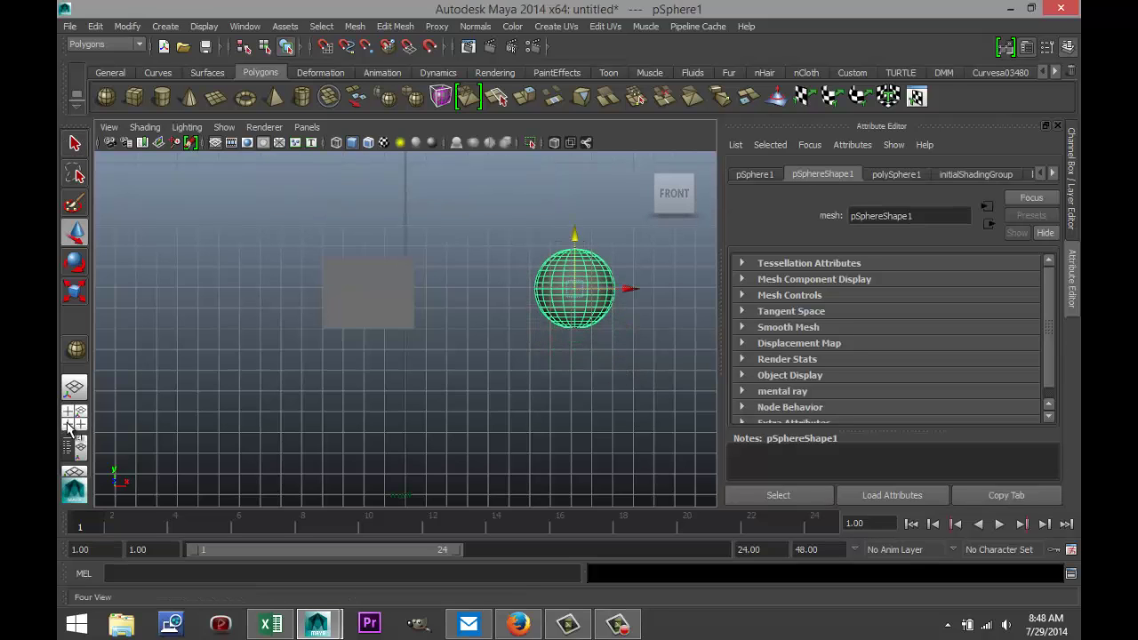
- Return to the full perspective view and show its objects in shaded display
{"action": "left_click", "coordinate": [74, 417]}
{"action": "key", "text": "space"}
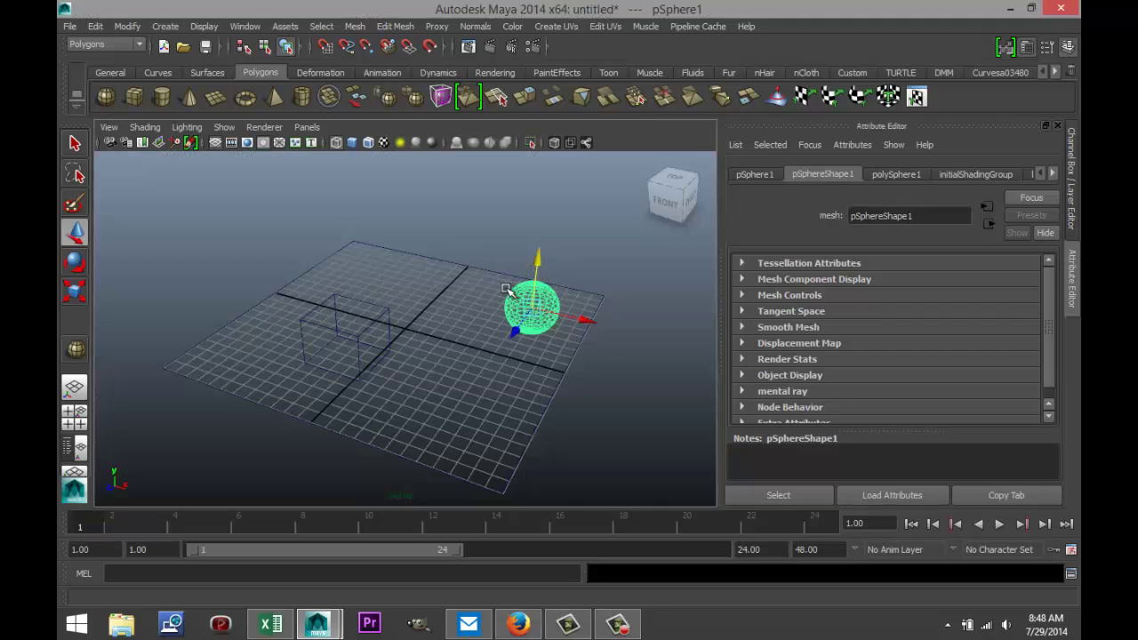
{"action": "key", "text": "5"}
{"action": "mouse_move", "coordinate": [582, 423]}
{"action": "left_mouse_down", "text": "alt"}
{"action": "mouse_move", "coordinate": [581, 383]}
{"action": "mouse_move", "coordinate": [572, 423]}
{"action": "left_mouse_up", "text": "alt"}
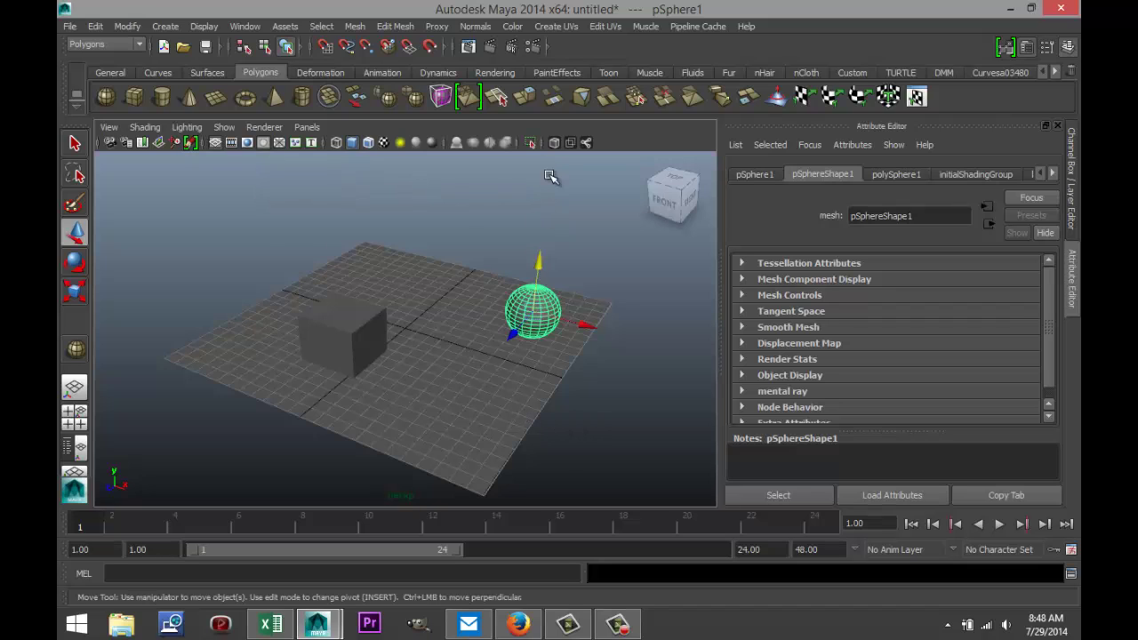
- Create a directional light at the centre of the plane and raise it to about 4.03 in Y
{"action": "left_click", "coordinate": [172, 28]}
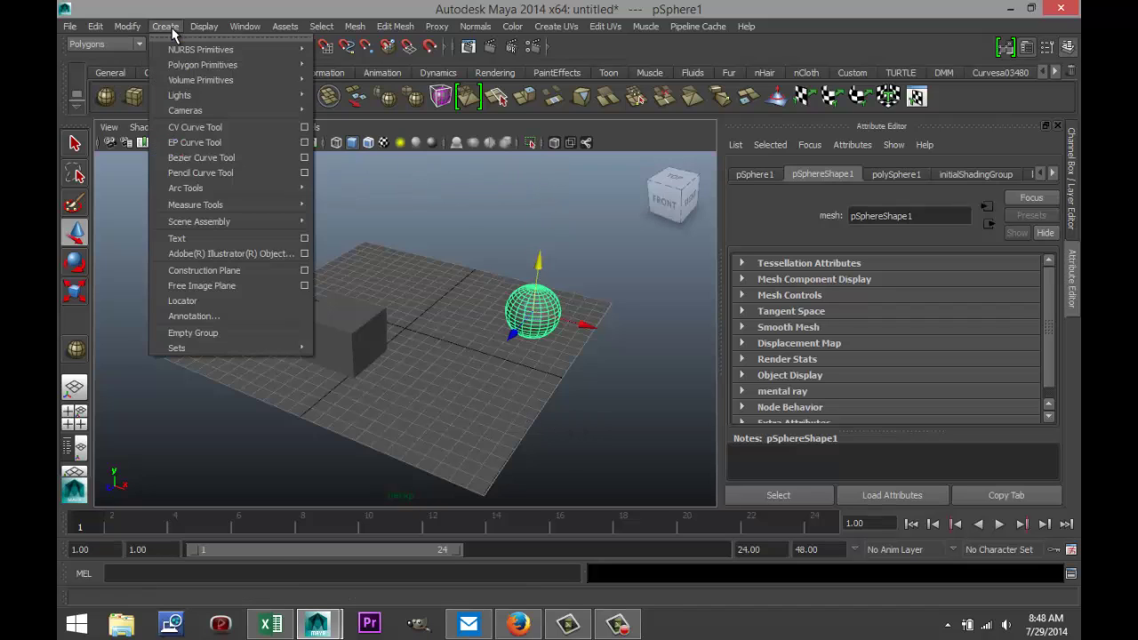
{"action": "mouse_move", "coordinate": [199, 96]}
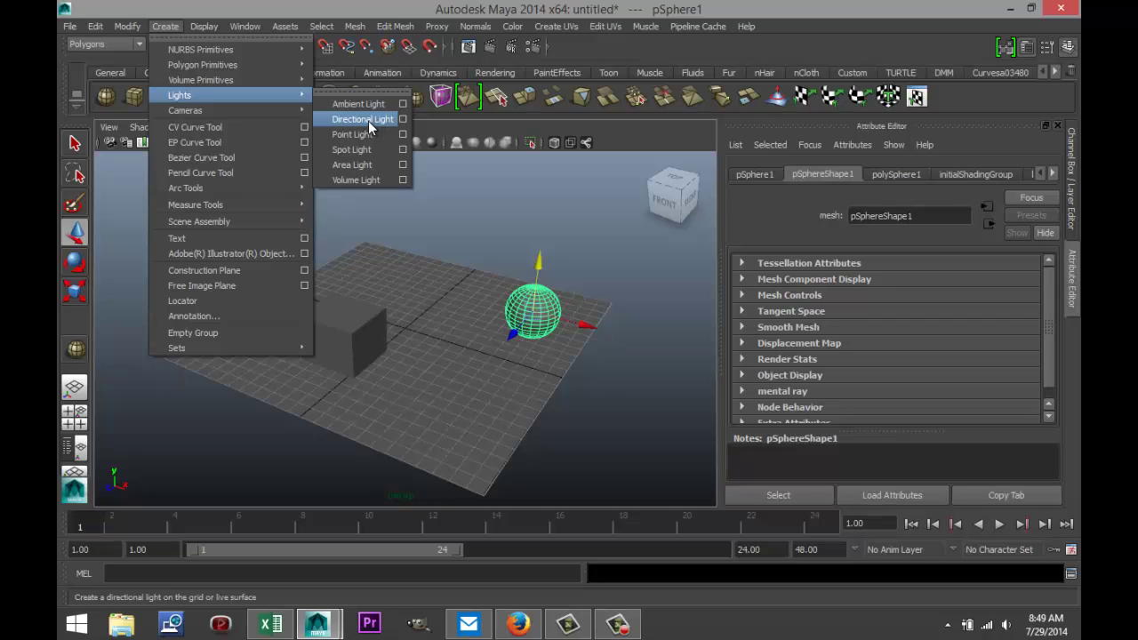
{"action": "left_click", "coordinate": [368, 121]}
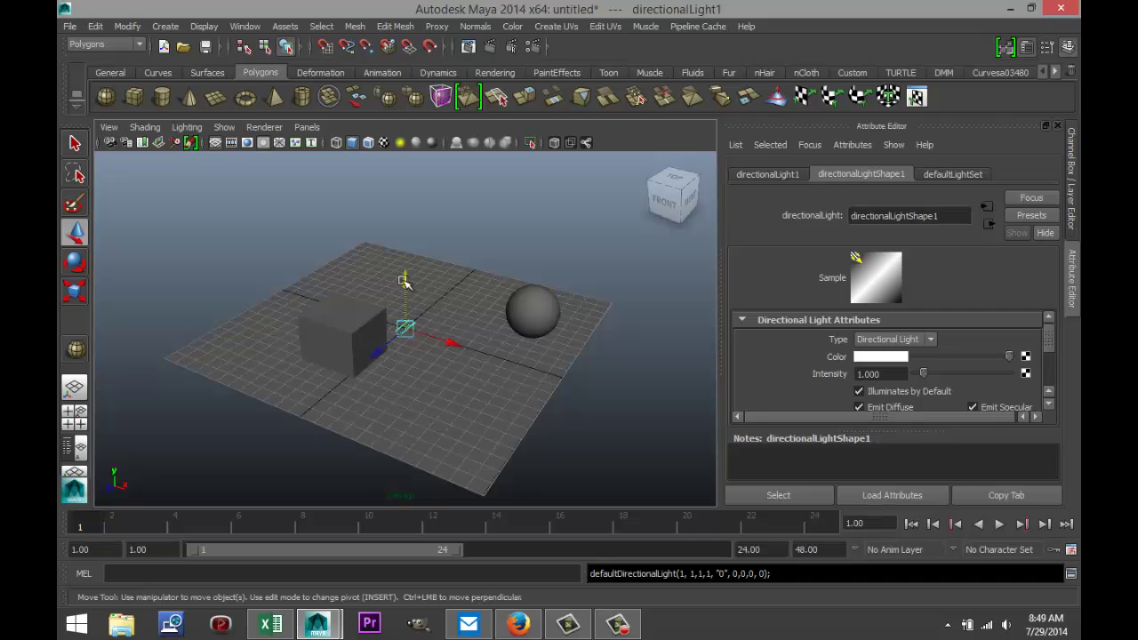
{"action": "left_click_drag", "start_coordinate": [401, 274], "coordinate": [406, 228]}
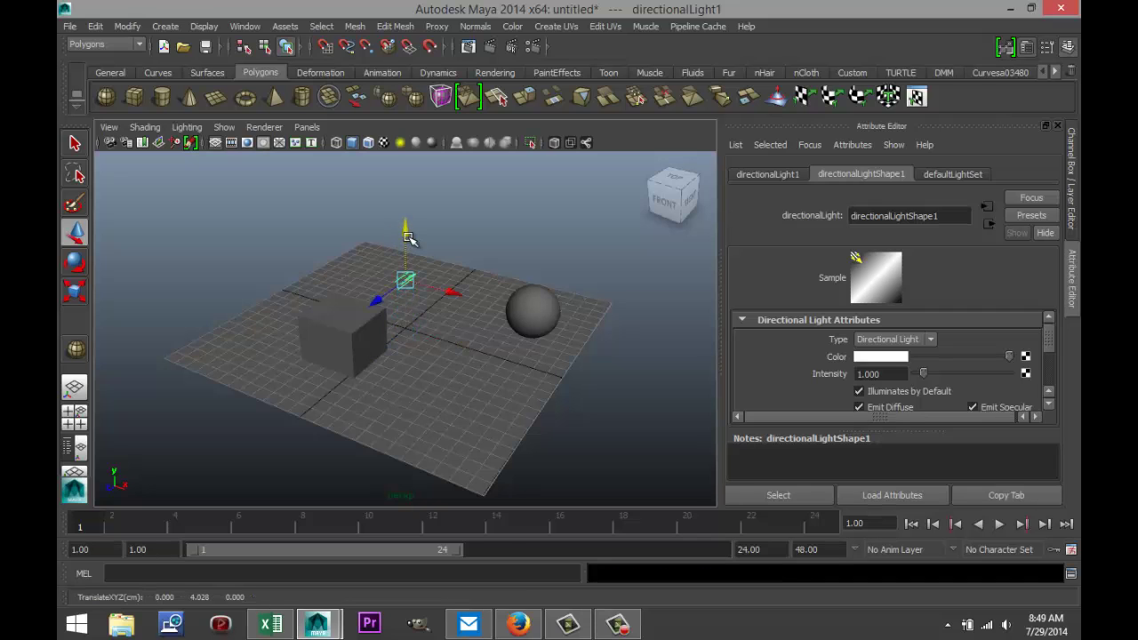
- Frame the directional light, view it from the side, and lower it to about 2.58 in Y
{"action": "key", "text": "f"}
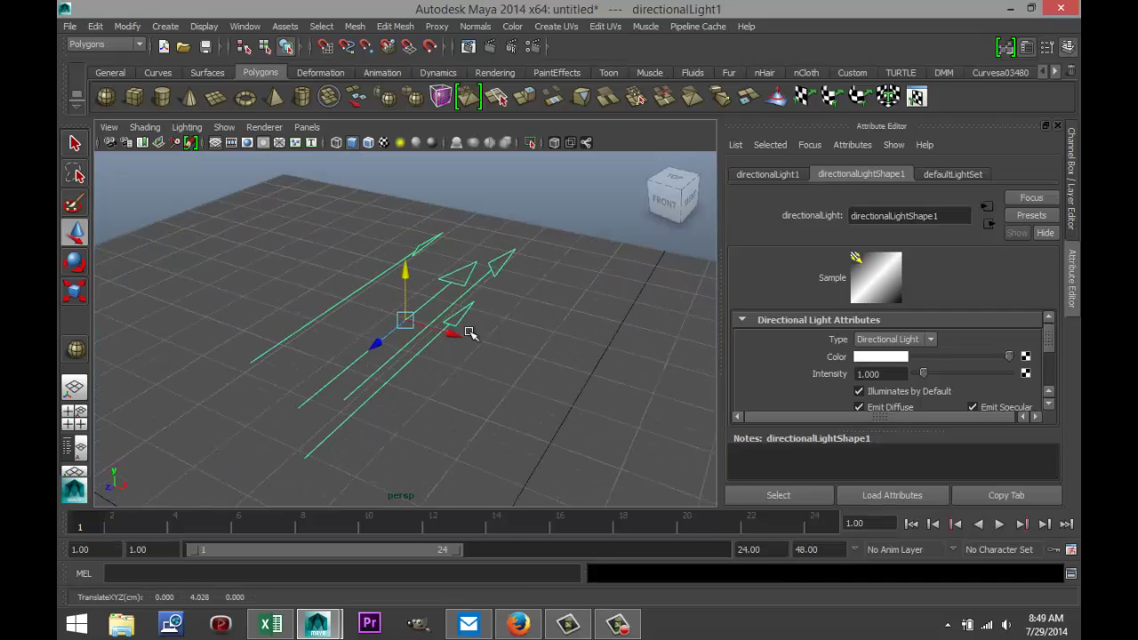
{"action": "left_click_drag", "start_coordinate": [483, 385], "coordinate": [436, 376], "text": "alt"}
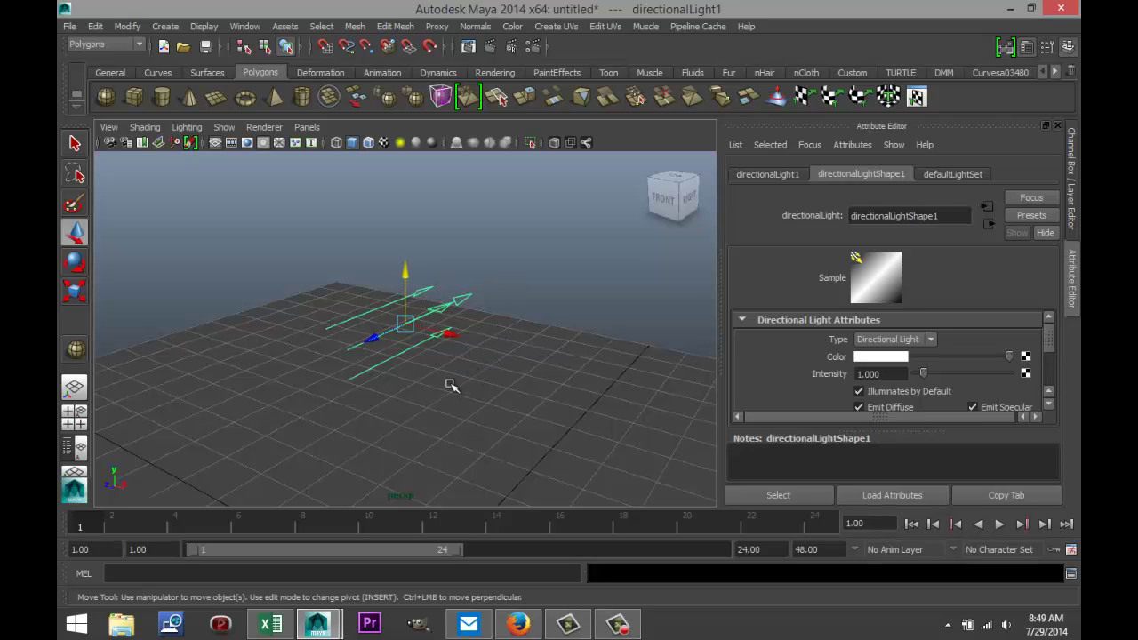
{"action": "left_click_drag", "start_coordinate": [449, 382], "coordinate": [346, 378], "text": "alt"}
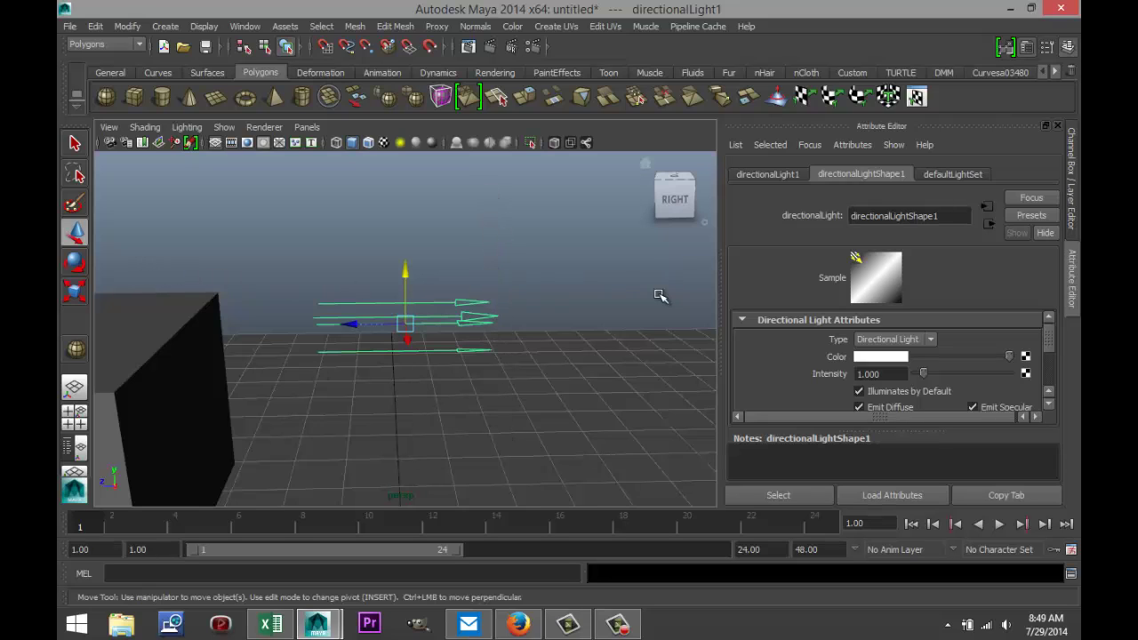
{"action": "scroll", "coordinate": [533, 317], "scroll_direction": "down", "scroll_amount": 5}
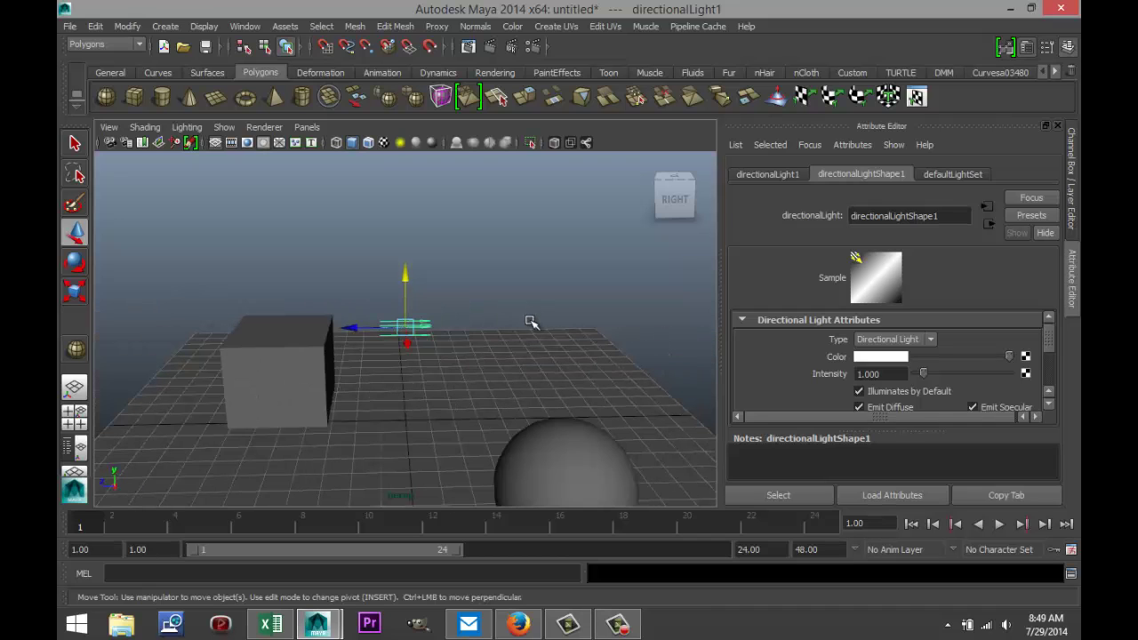
{"action": "scroll", "coordinate": [502, 336], "scroll_direction": "up", "scroll_amount": 3}
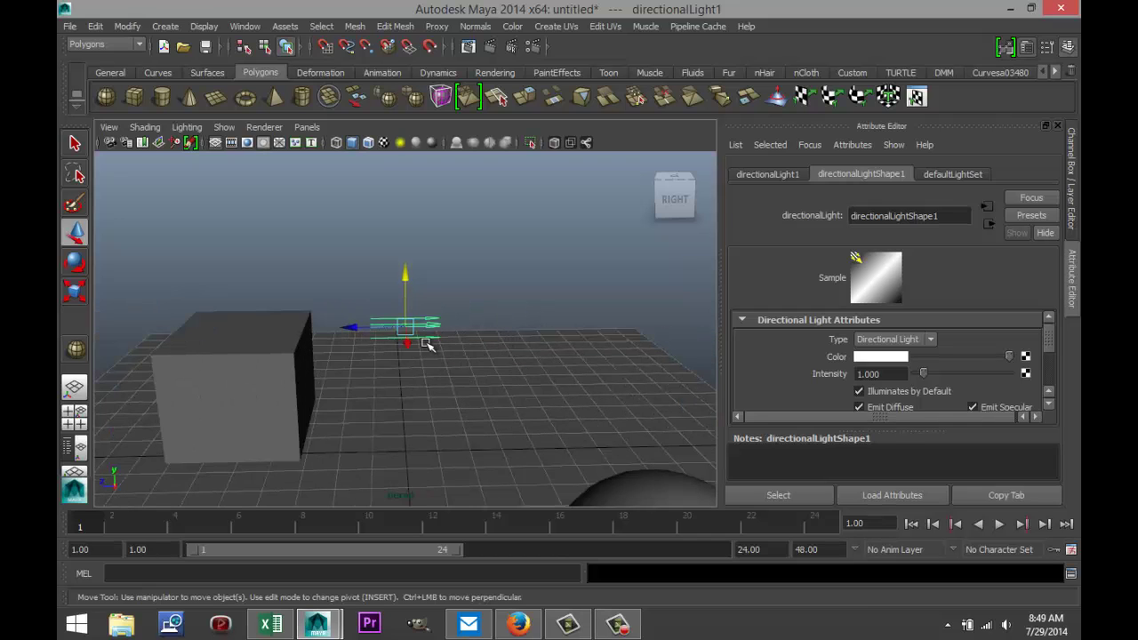
{"action": "left_click_drag", "start_coordinate": [404, 272], "coordinate": [422, 340]}
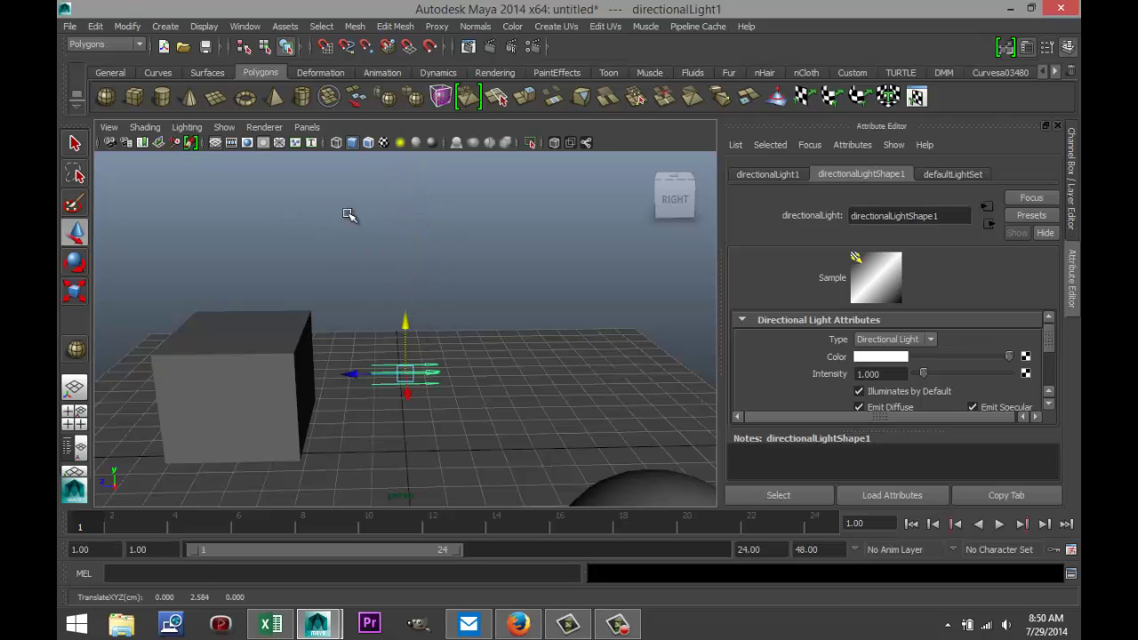
- Turn on viewport lighting from all scene lights and move the directional light to about X -9.46, Y 3.60
{"action": "key", "text": "7"}
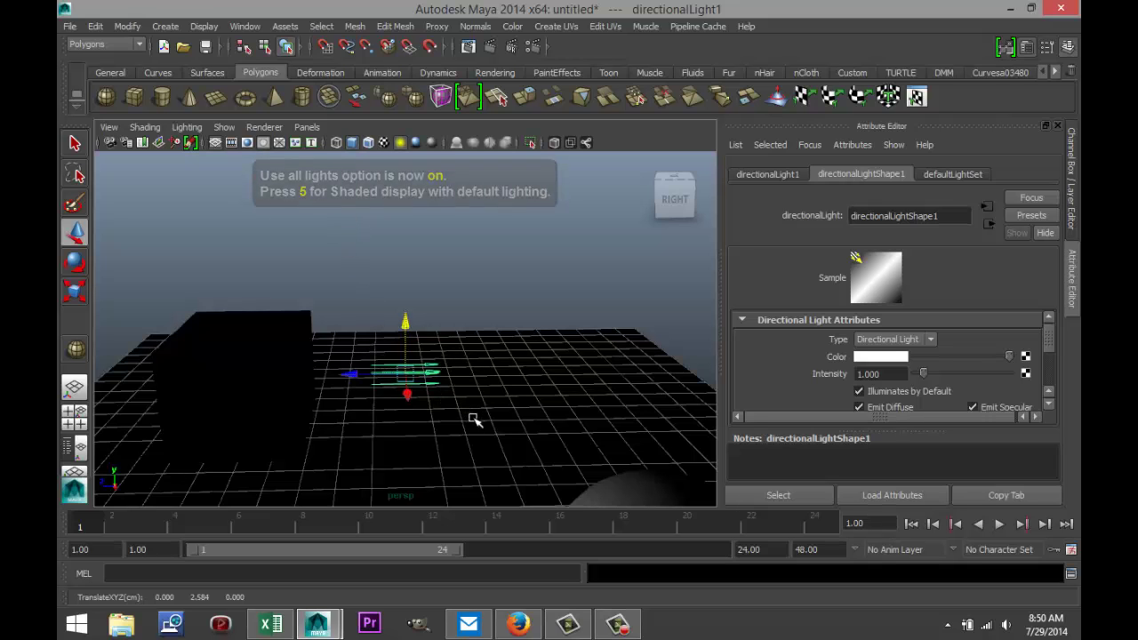
{"action": "mouse_move", "coordinate": [472, 386]}
{"action": "left_mouse_down", "text": "alt"}
{"action": "mouse_move", "coordinate": [477, 406]}
{"action": "mouse_move", "coordinate": [493, 388]}
{"action": "left_mouse_up", "text": "alt"}
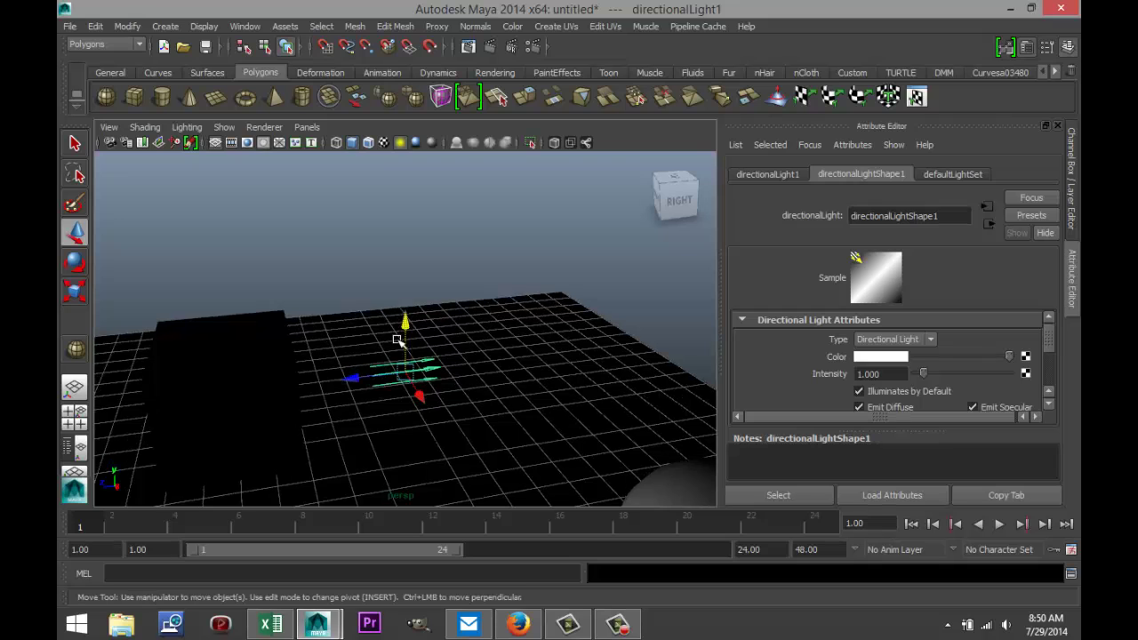
{"action": "left_click_drag", "start_coordinate": [404, 323], "coordinate": [385, 242]}
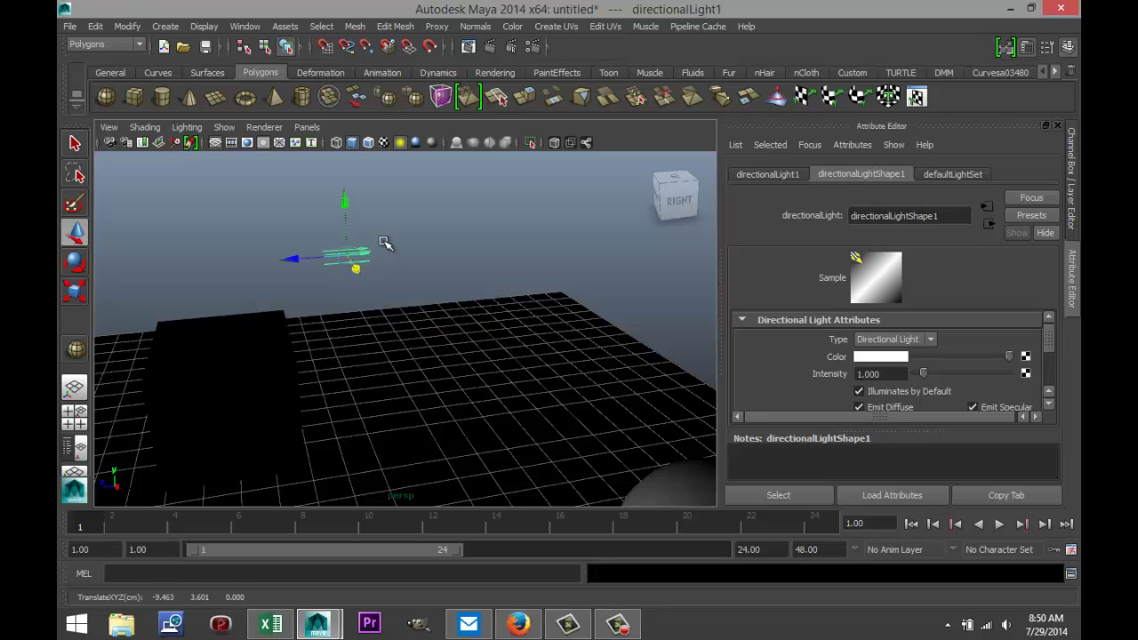
- Rotate the directional light to about -88, -1.3, 32.8 degrees so it shines down on the plane, and remove it from the scene
{"action": "key", "text": "e"}
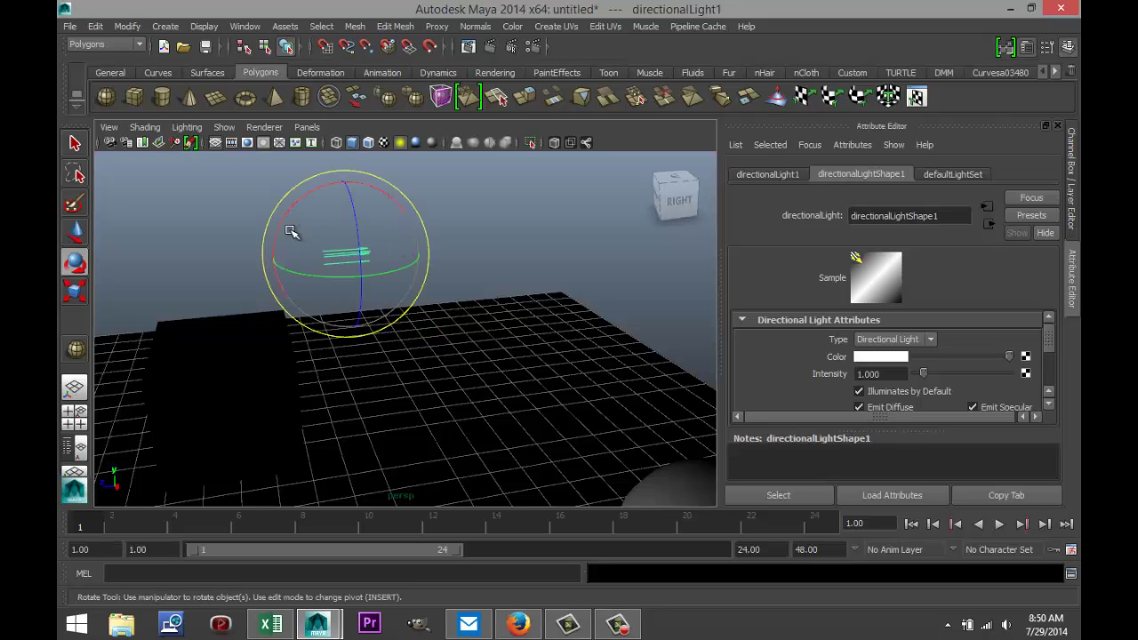
{"action": "left_click_drag", "start_coordinate": [276, 232], "coordinate": [373, 223]}
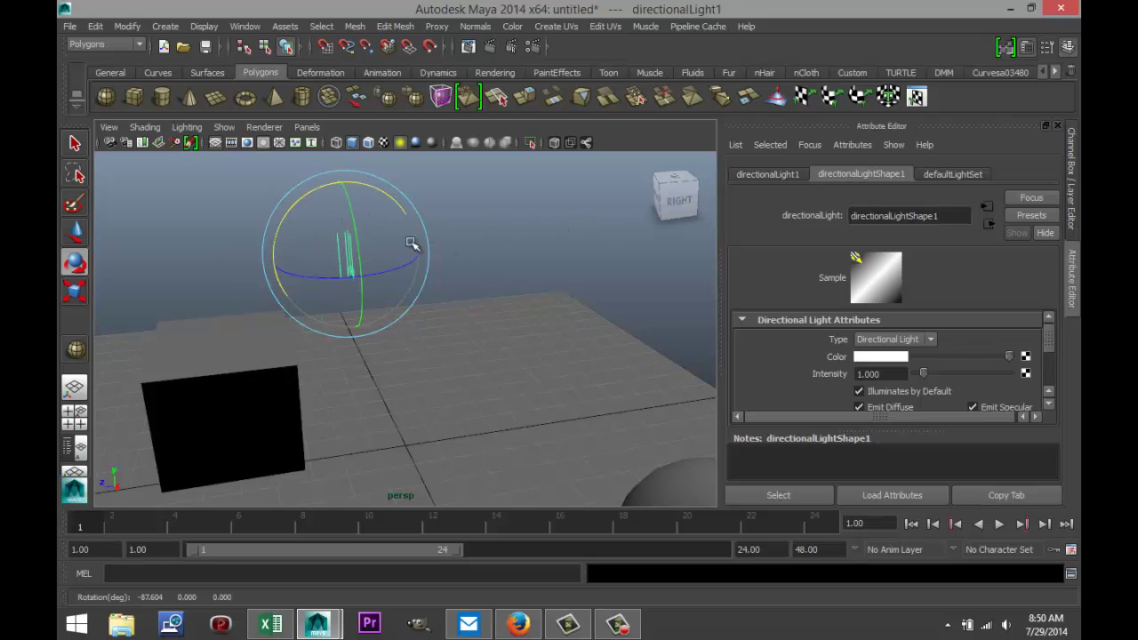
{"action": "left_click_drag", "start_coordinate": [347, 202], "coordinate": [362, 183]}
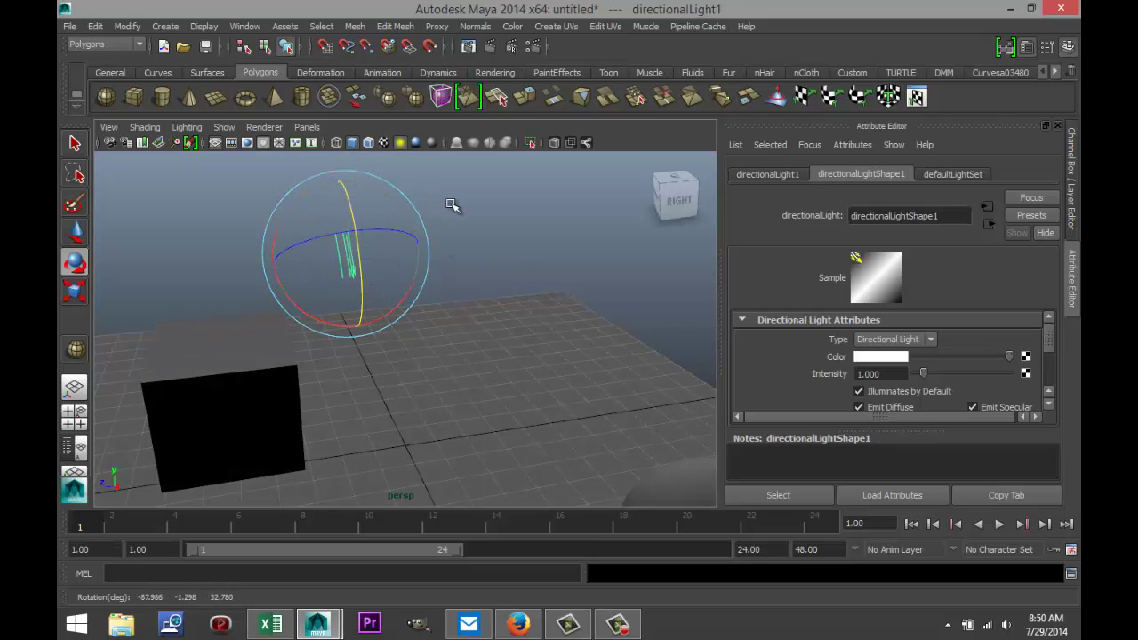
{"action": "left_click", "coordinate": [475, 267]}
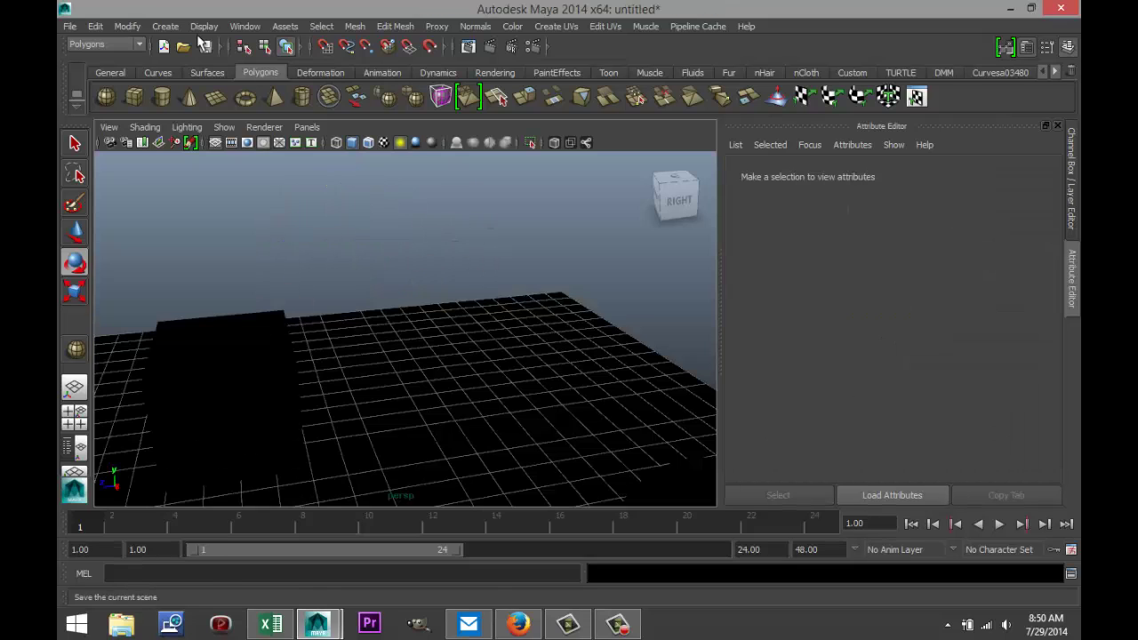
- Create a point light at the centre of the plane and raise it to about 5.96 in Y
{"action": "left_click", "coordinate": [171, 27]}
{"action": "mouse_move", "coordinate": [204, 92]}
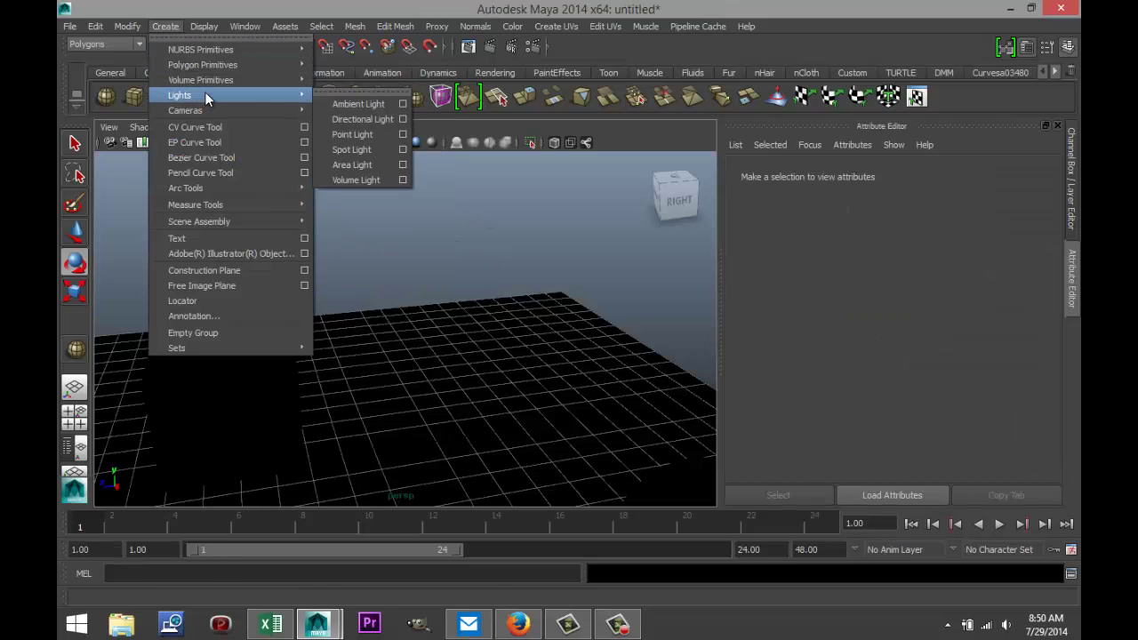
{"action": "left_click", "coordinate": [366, 134]}
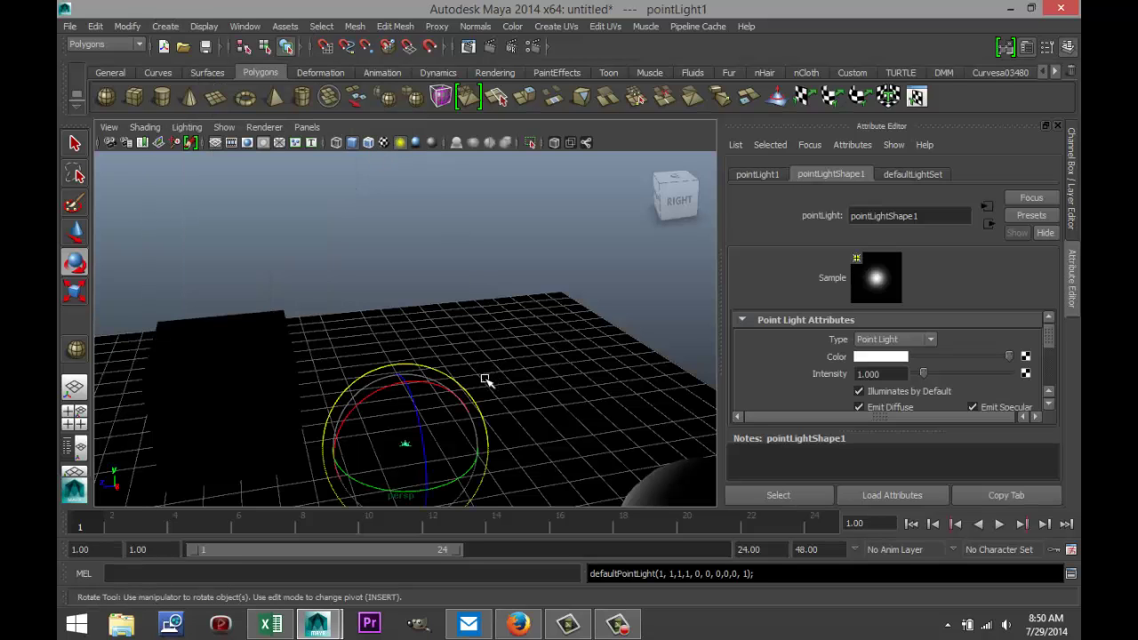
{"action": "key", "text": "w"}
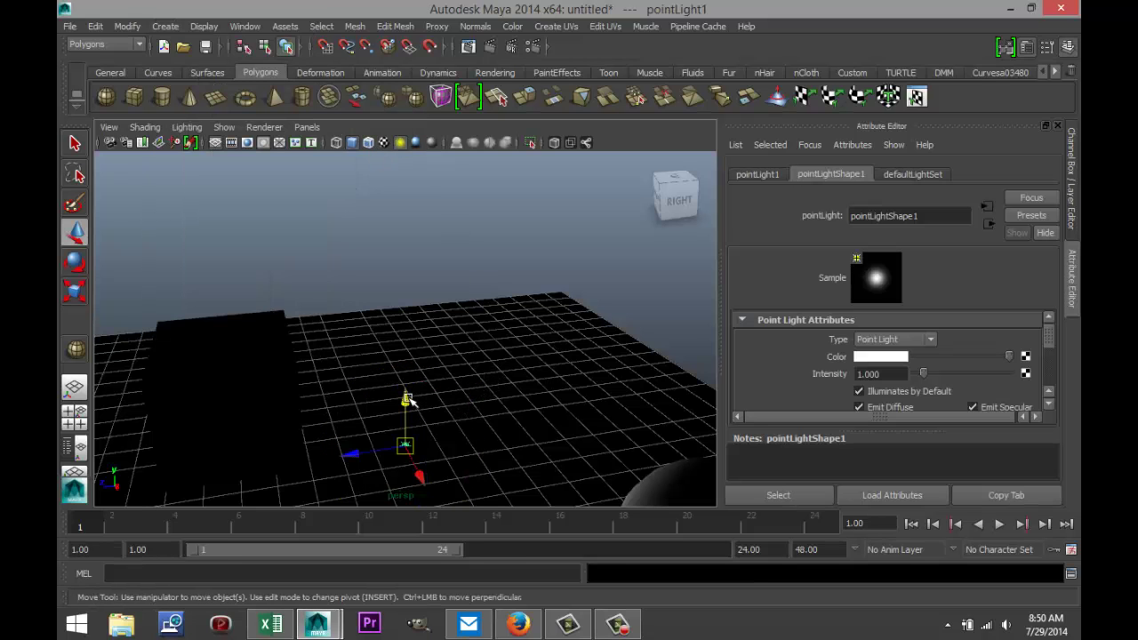
{"action": "left_click_drag", "start_coordinate": [407, 399], "coordinate": [404, 207]}
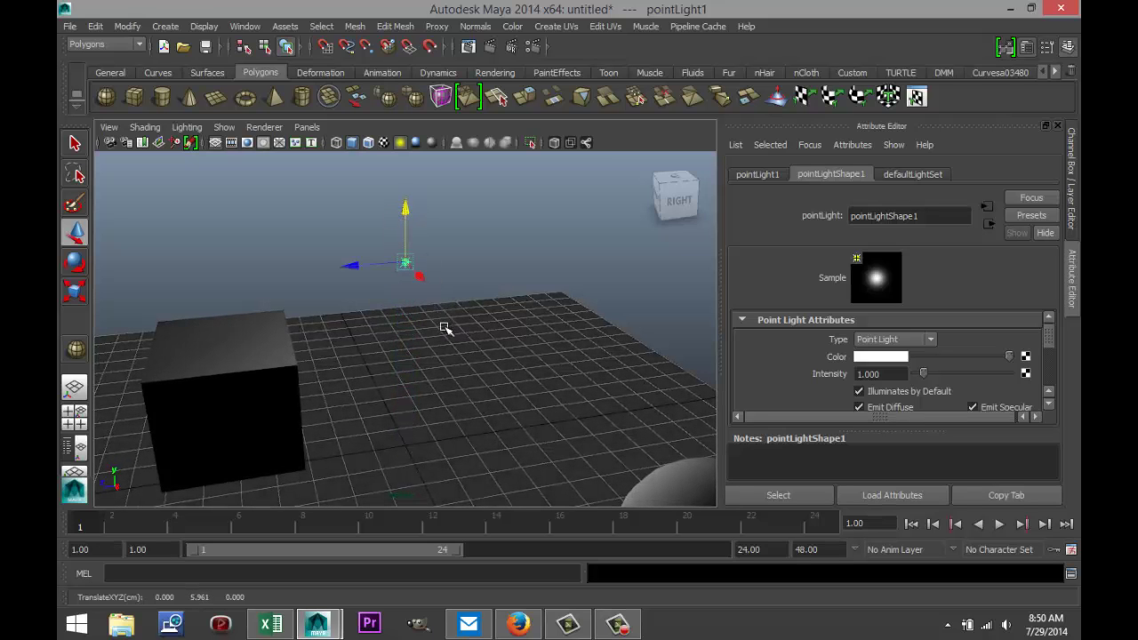
- Examine the point light up close and how it illuminates the cube's faces and the plane
{"action": "left_click_drag", "start_coordinate": [509, 363], "coordinate": [433, 400], "text": "alt"}
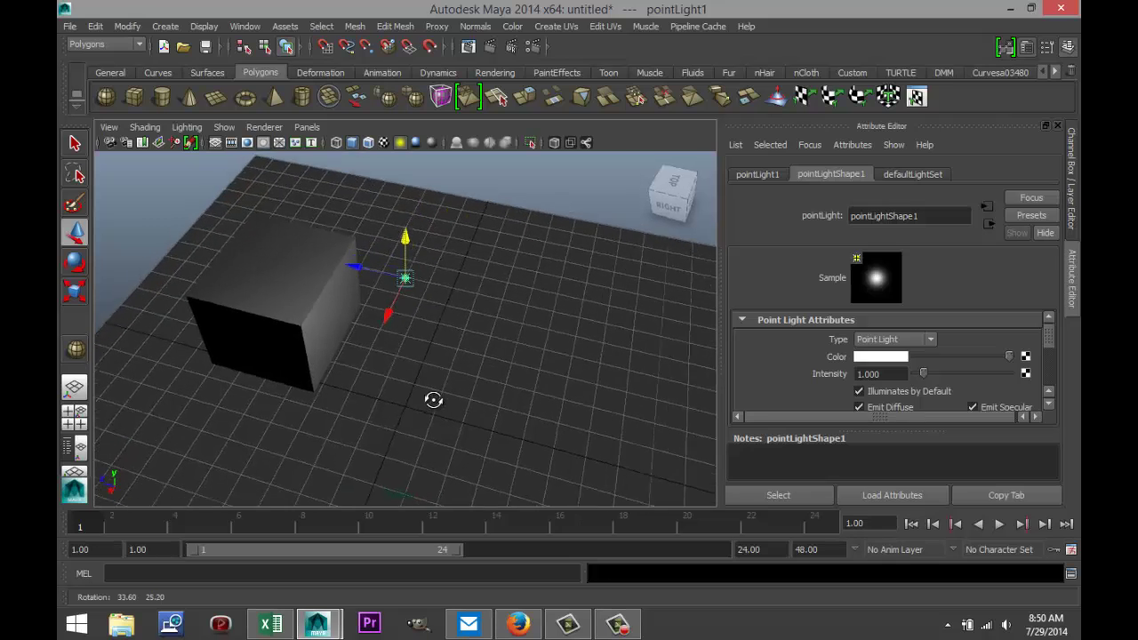
{"action": "scroll", "coordinate": [418, 373], "scroll_direction": "up", "scroll_amount": 6}
{"action": "middle_click_drag", "start_coordinate": [422, 310], "coordinate": [437, 432], "text": "alt"}
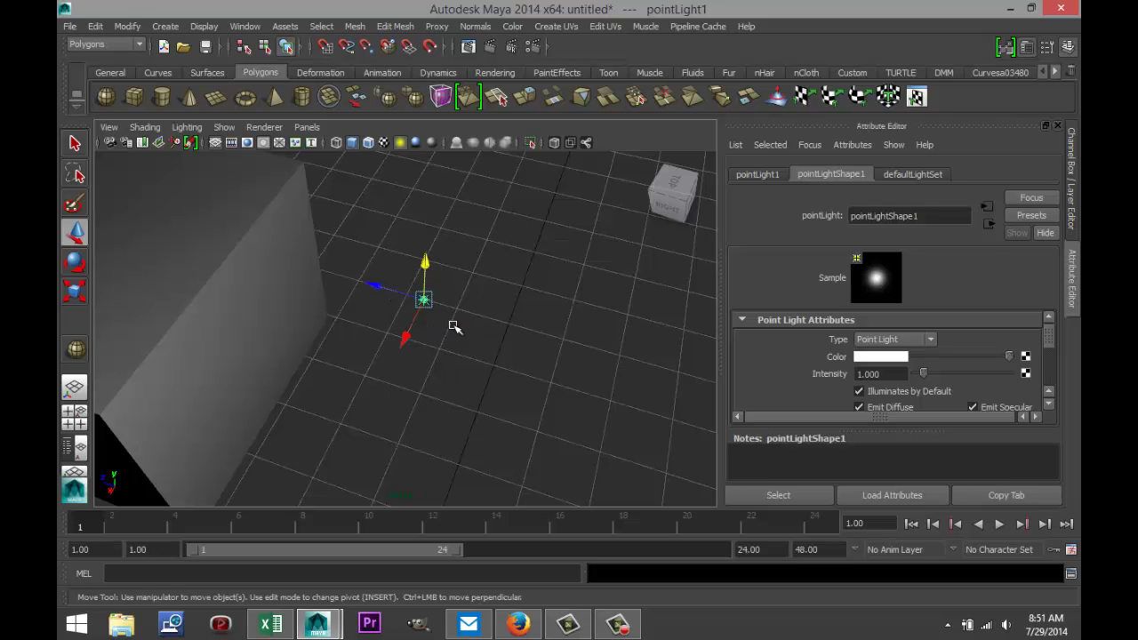
{"action": "mouse_move", "coordinate": [468, 354]}
{"action": "left_mouse_down", "text": "alt"}
{"action": "mouse_move", "coordinate": [488, 333]}
{"action": "mouse_move", "coordinate": [506, 335]}
{"action": "mouse_move", "coordinate": [485, 332]}
{"action": "mouse_move", "coordinate": [467, 354]}
{"action": "left_mouse_up", "text": "alt"}
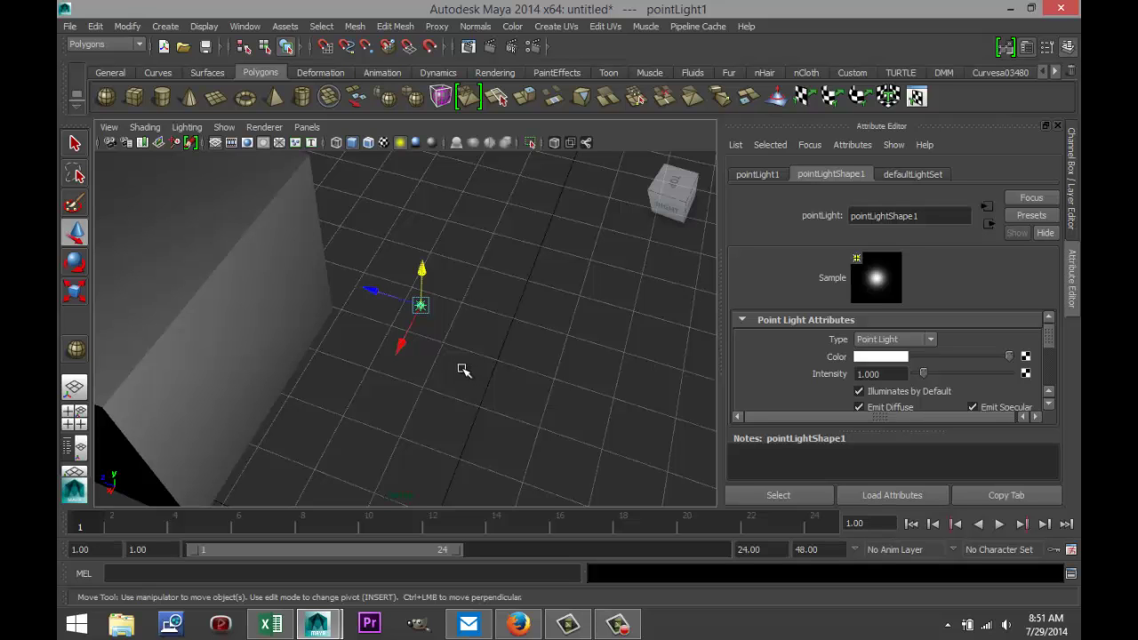
{"action": "mouse_move", "coordinate": [436, 394]}
{"action": "left_mouse_down", "text": "alt"}
{"action": "mouse_move", "coordinate": [447, 361]}
{"action": "mouse_move", "coordinate": [453, 387]}
{"action": "left_mouse_up", "text": "alt"}
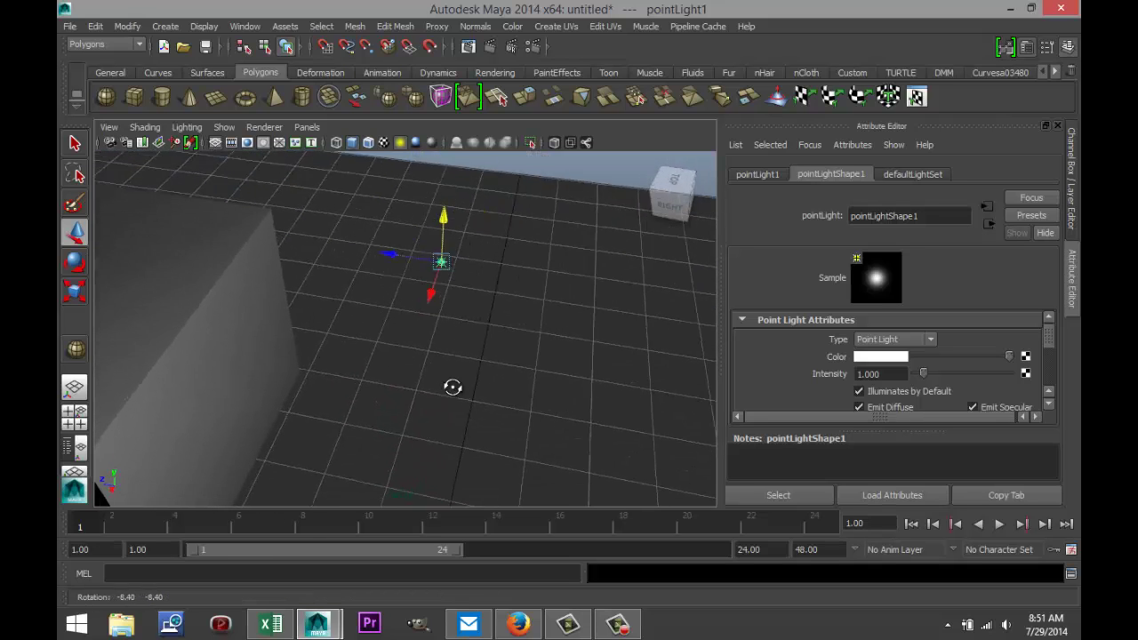
- Lower the point light to about 5.06 in Y and rotate it about -35.9 degrees around Y
{"action": "left_click_drag", "start_coordinate": [441, 233], "coordinate": [454, 355]}
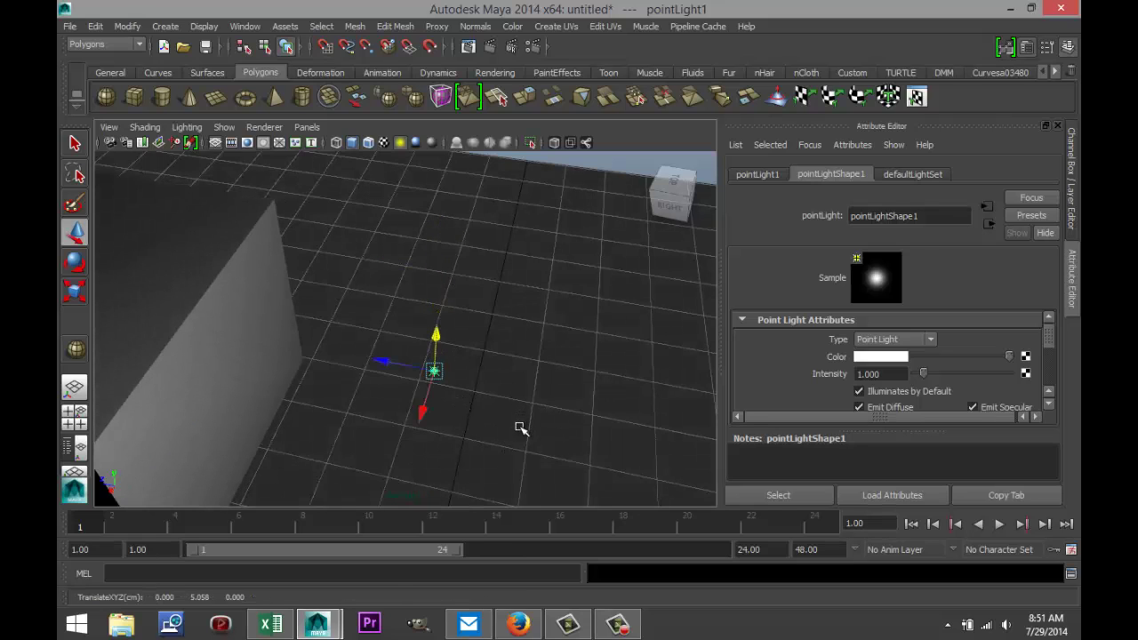
{"action": "key", "text": "e"}
{"action": "left_click_drag", "start_coordinate": [381, 414], "coordinate": [299, 389]}
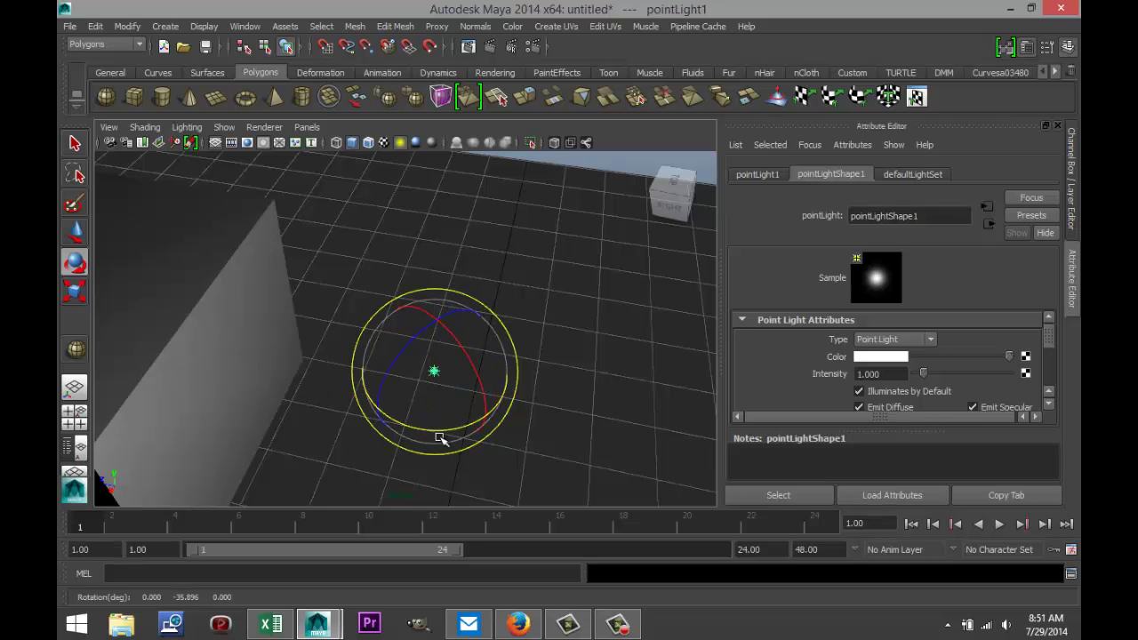
{"action": "left_click", "coordinate": [525, 414]}
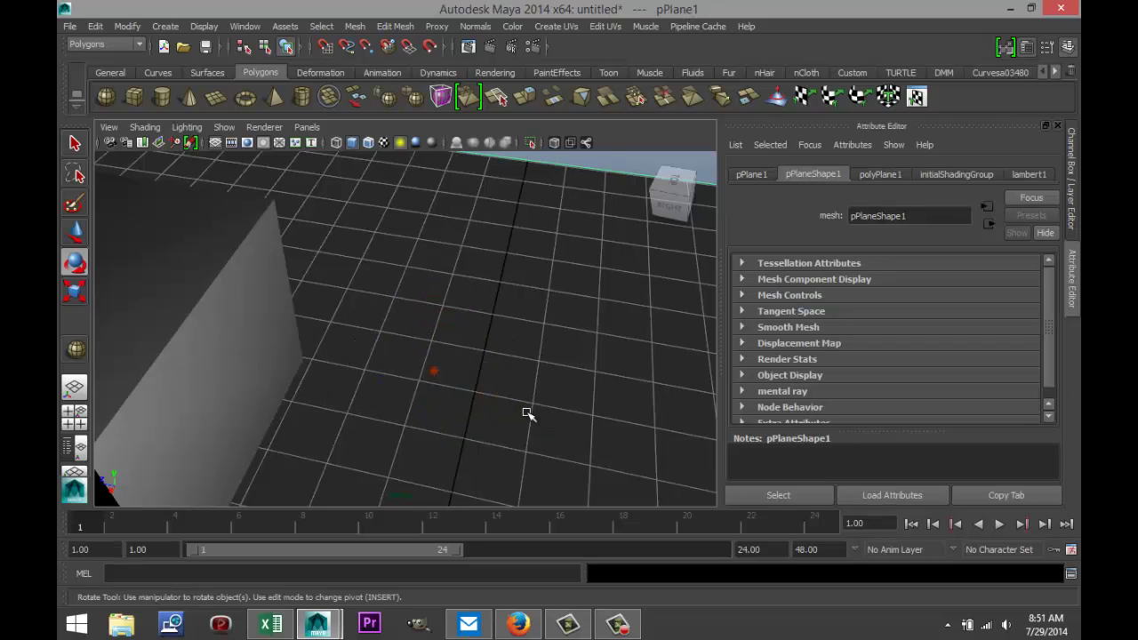
{"action": "left_click", "coordinate": [435, 371]}
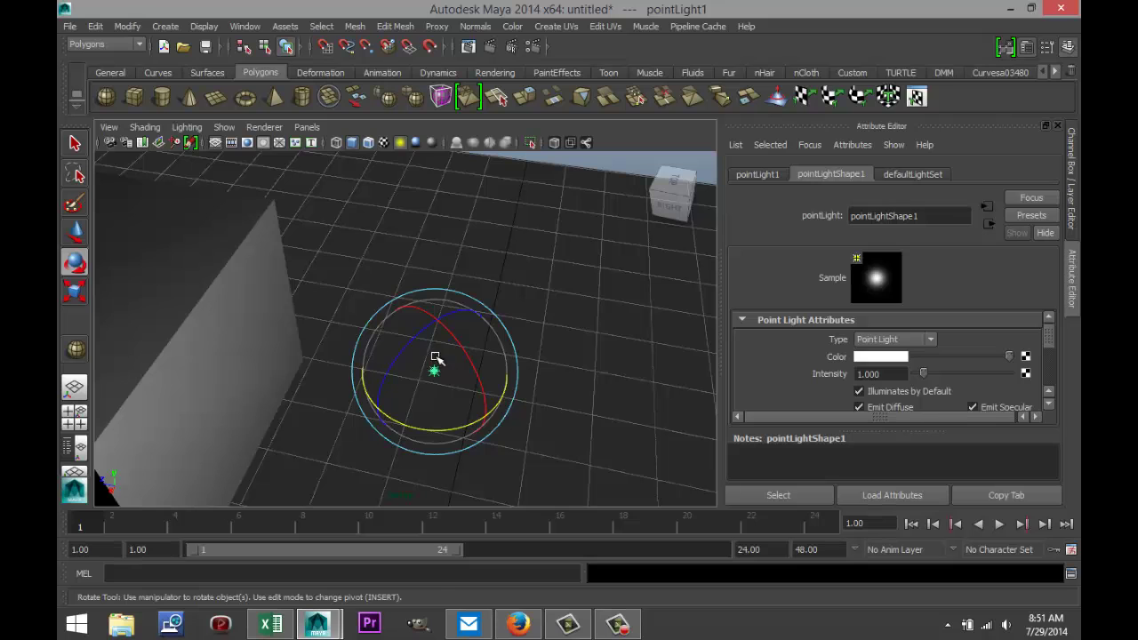
- Raise the point light above the plane and scale it uniformly to about 1.44
{"action": "key", "text": "w"}
{"action": "left_click_drag", "start_coordinate": [434, 331], "coordinate": [458, 247]}
{"action": "key", "text": "r"}
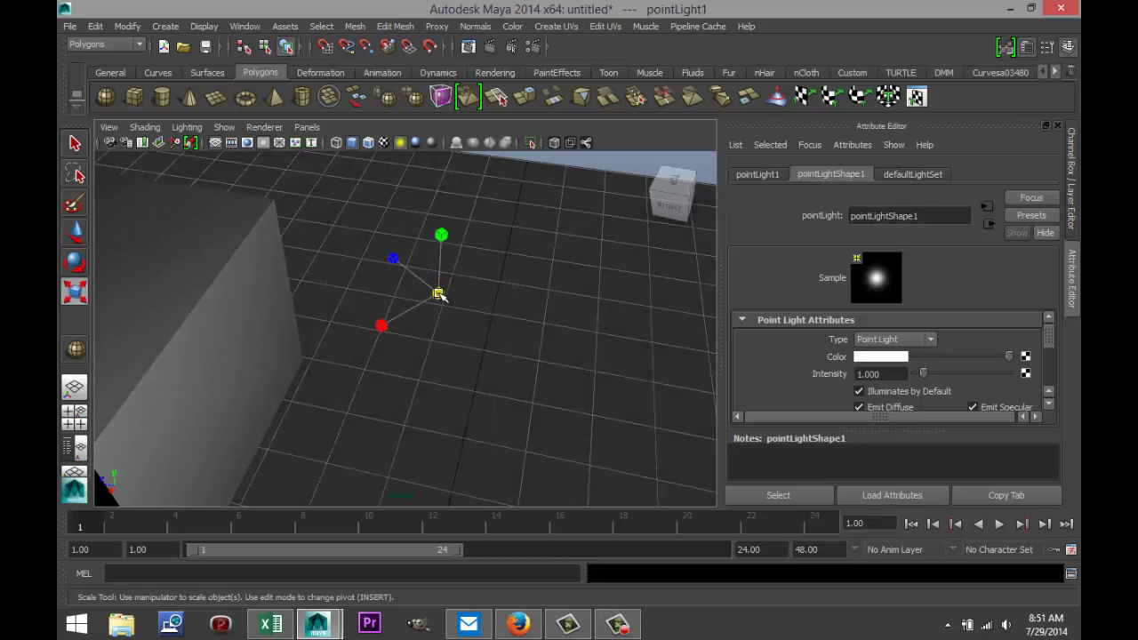
{"action": "left_click_drag", "start_coordinate": [438, 294], "coordinate": [601, 318]}
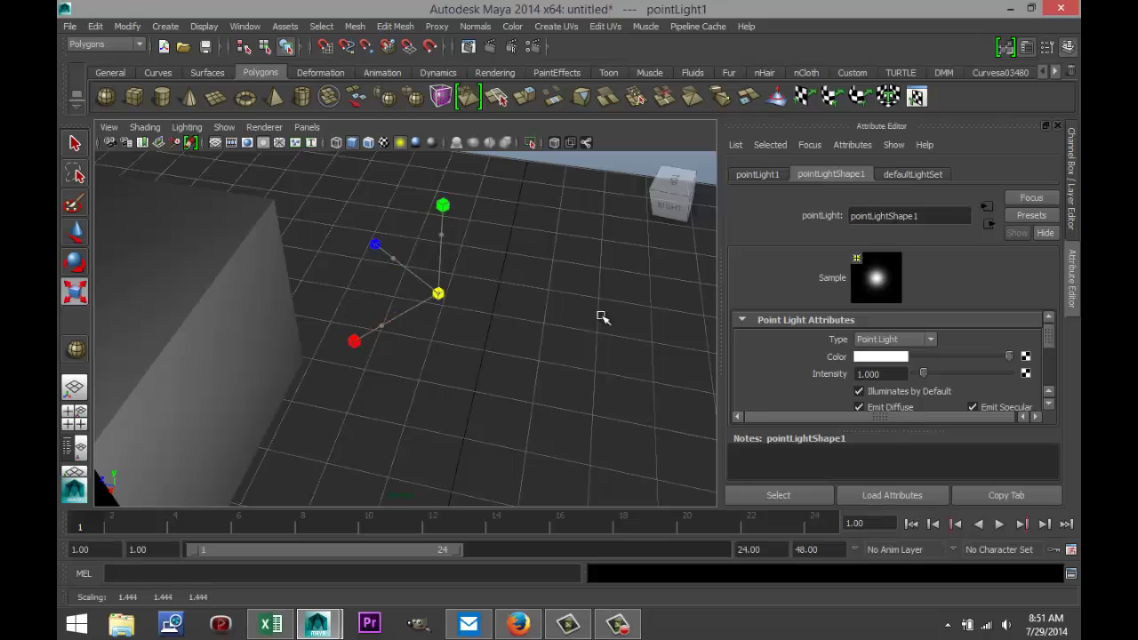
{"action": "left_click", "coordinate": [579, 381]}
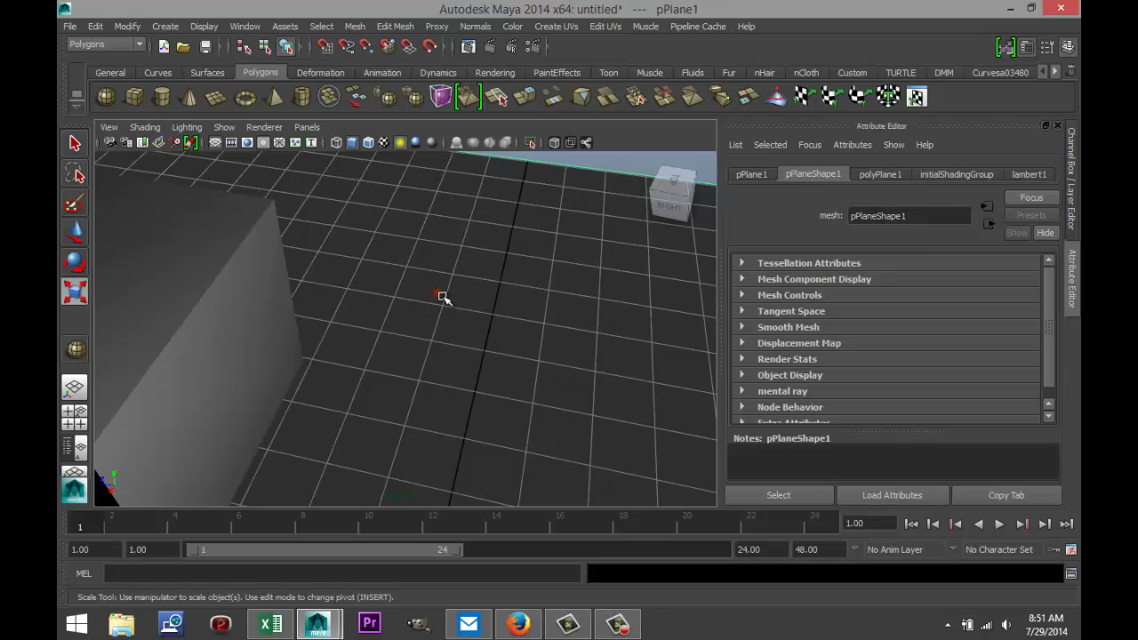
{"action": "left_click_drag", "start_coordinate": [432, 368], "coordinate": [444, 304], "text": "alt"}
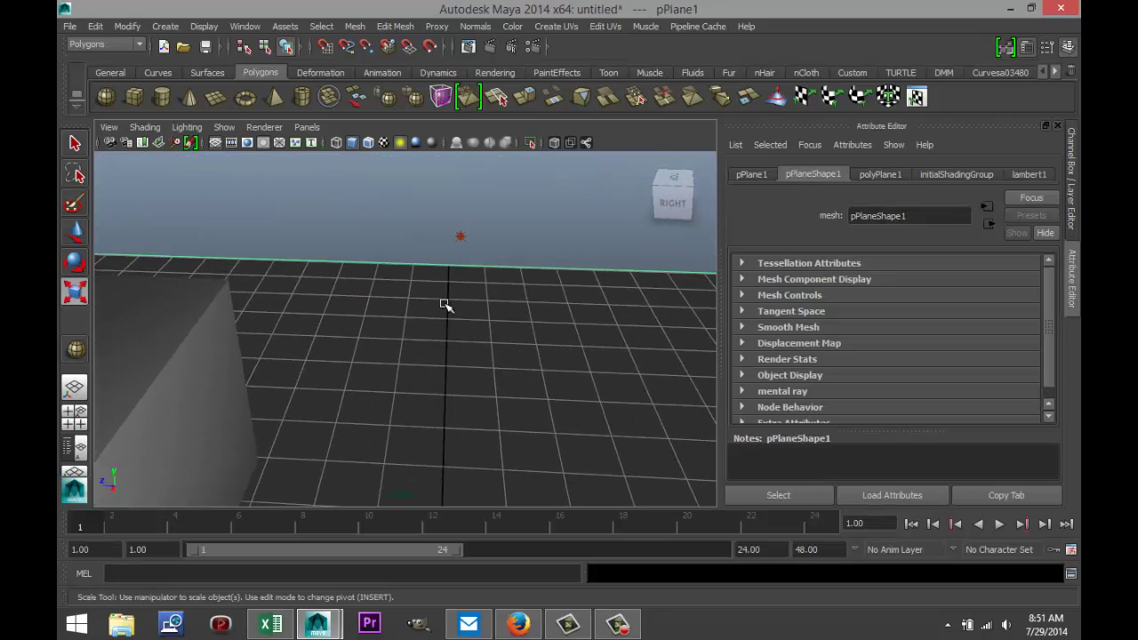
{"action": "key", "text": "ctrl+z"}
{"action": "key", "text": "f"}
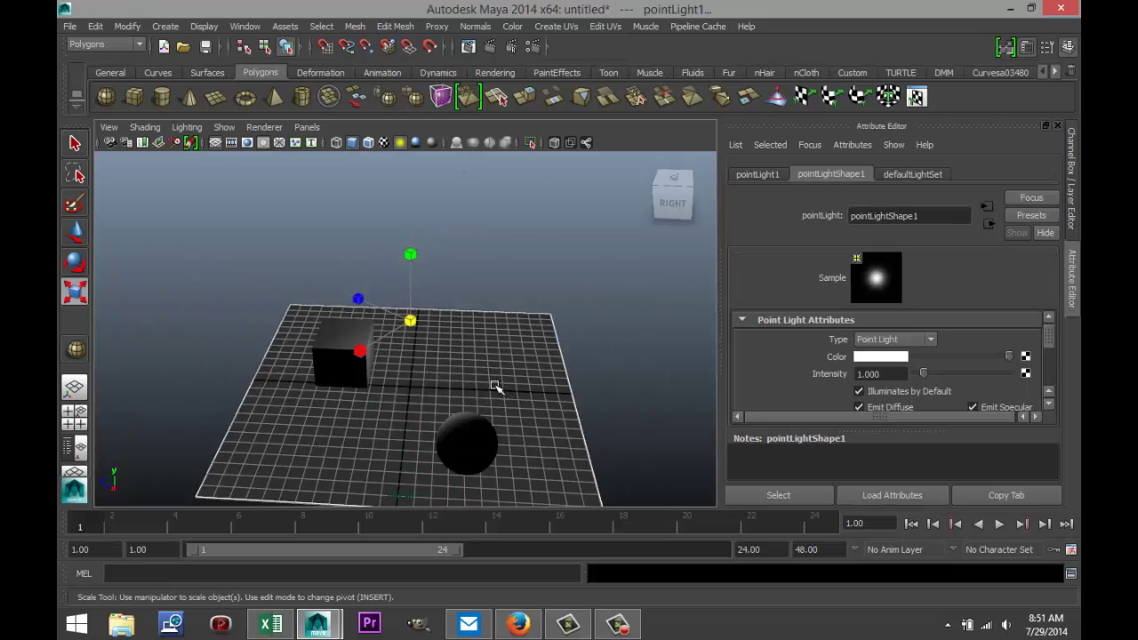
{"action": "key", "text": "w"}
{"action": "left_click_drag", "start_coordinate": [411, 277], "coordinate": [413, 320]}
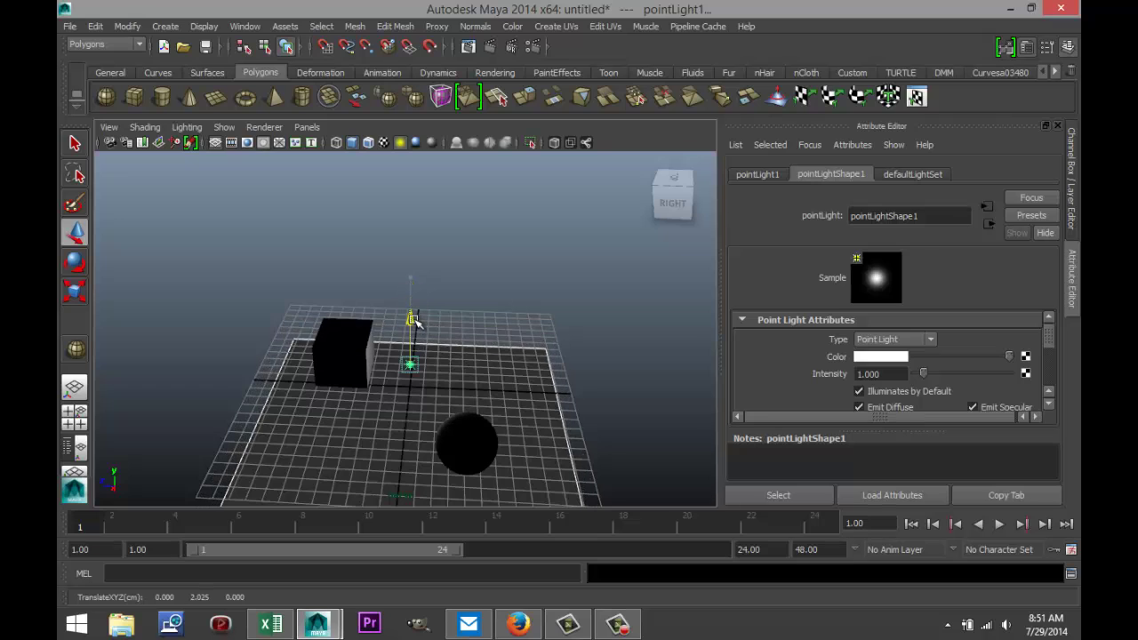
{"action": "key", "text": "ctrl+z"}
{"action": "key", "text": "ctrl+z"}
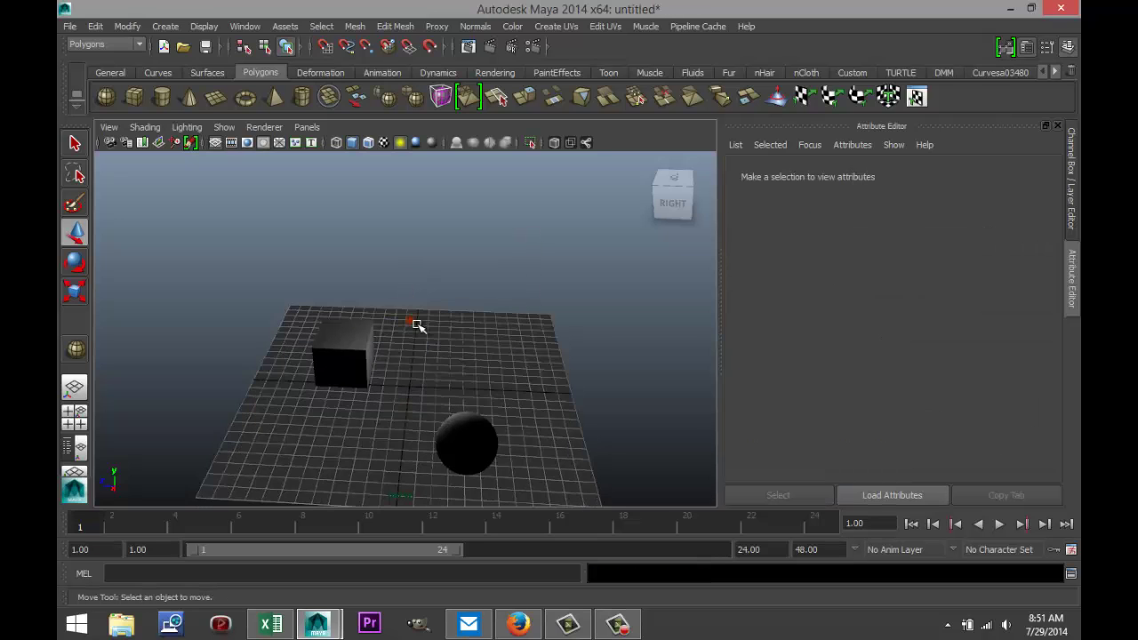
- Move only the point light between the cube and the sphere, to about X 10.61, Y 3.97
{"action": "left_click", "coordinate": [416, 325]}
{"action": "left_click", "coordinate": [412, 321]}
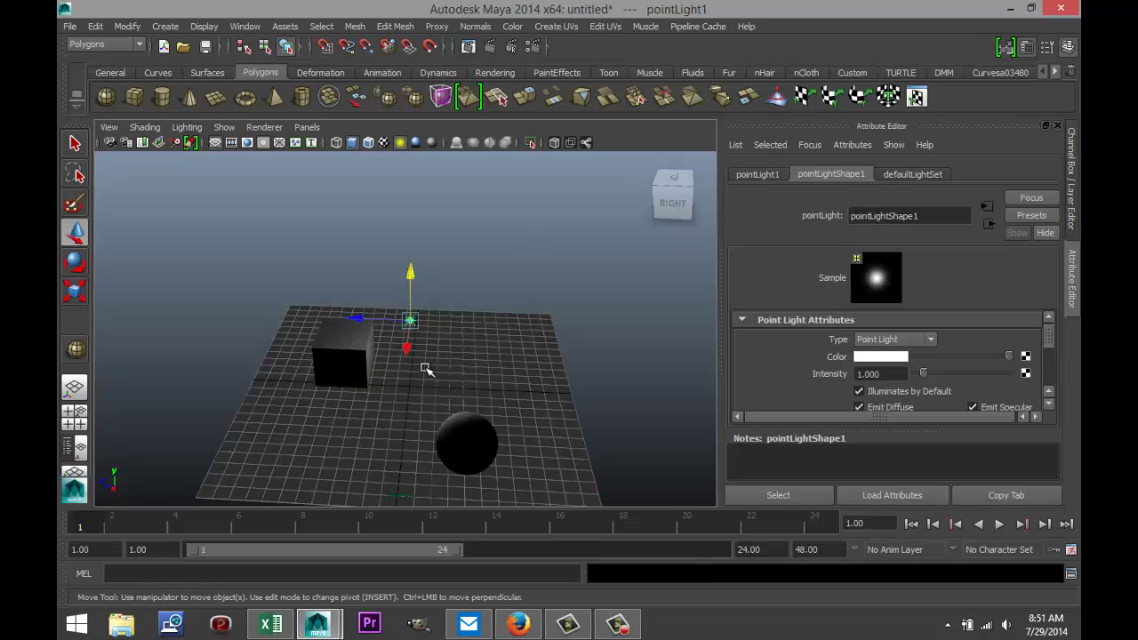
{"action": "left_click_drag", "start_coordinate": [407, 285], "coordinate": [411, 505]}
{"action": "scroll", "coordinate": [563, 427], "scroll_direction": "up", "scroll_amount": 5}
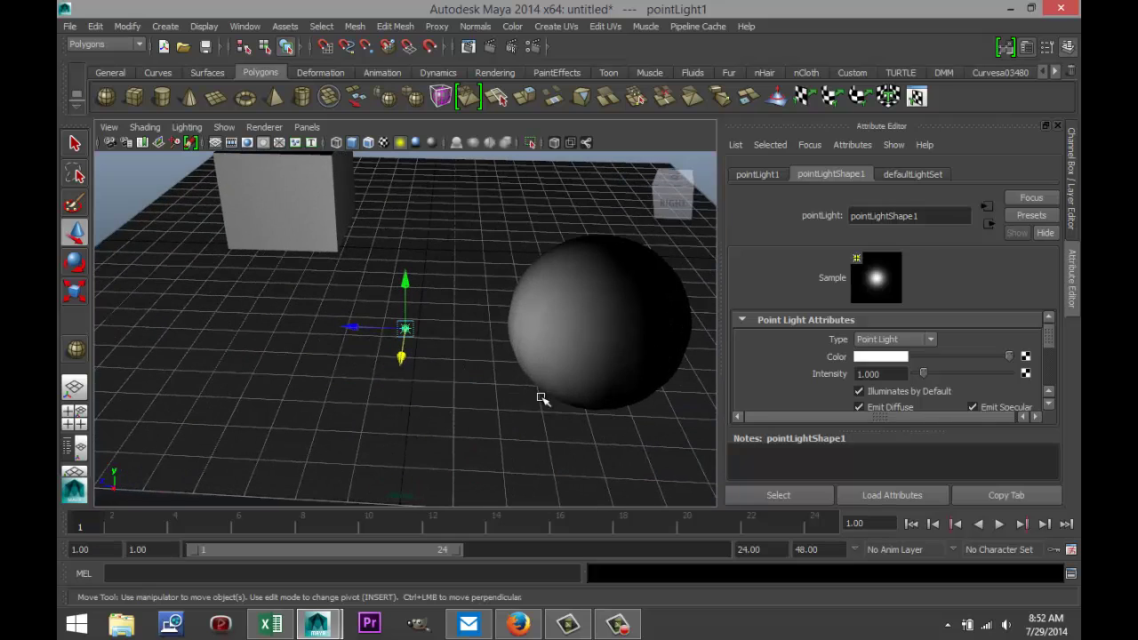
{"action": "left_click_drag", "start_coordinate": [490, 393], "coordinate": [294, 350], "text": "alt"}
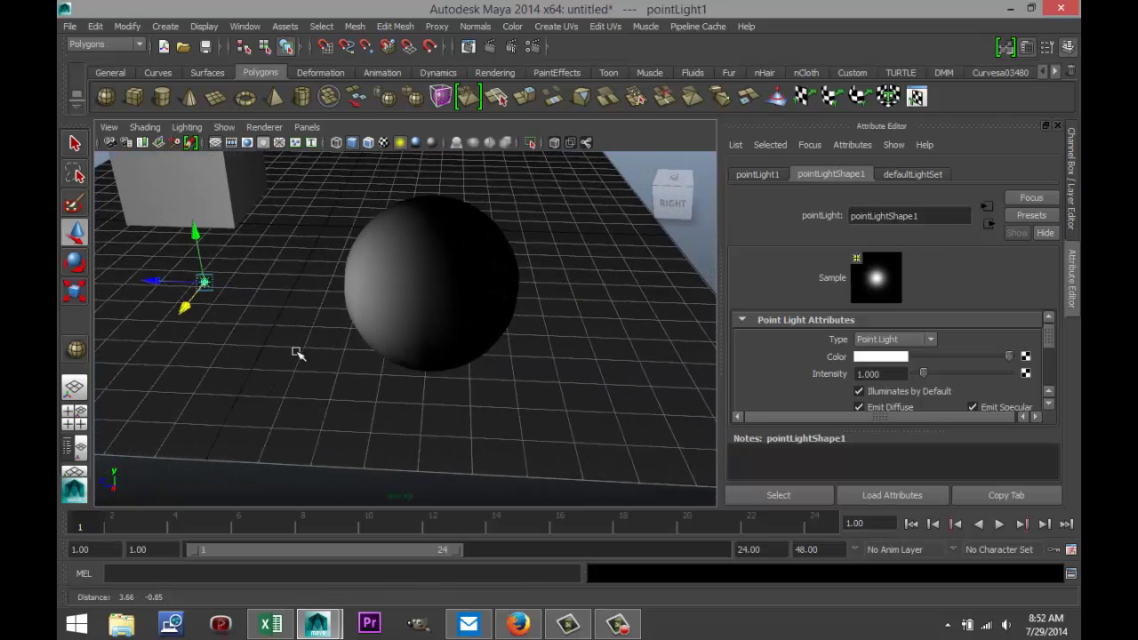
{"action": "left_click_drag", "start_coordinate": [193, 231], "coordinate": [201, 183]}
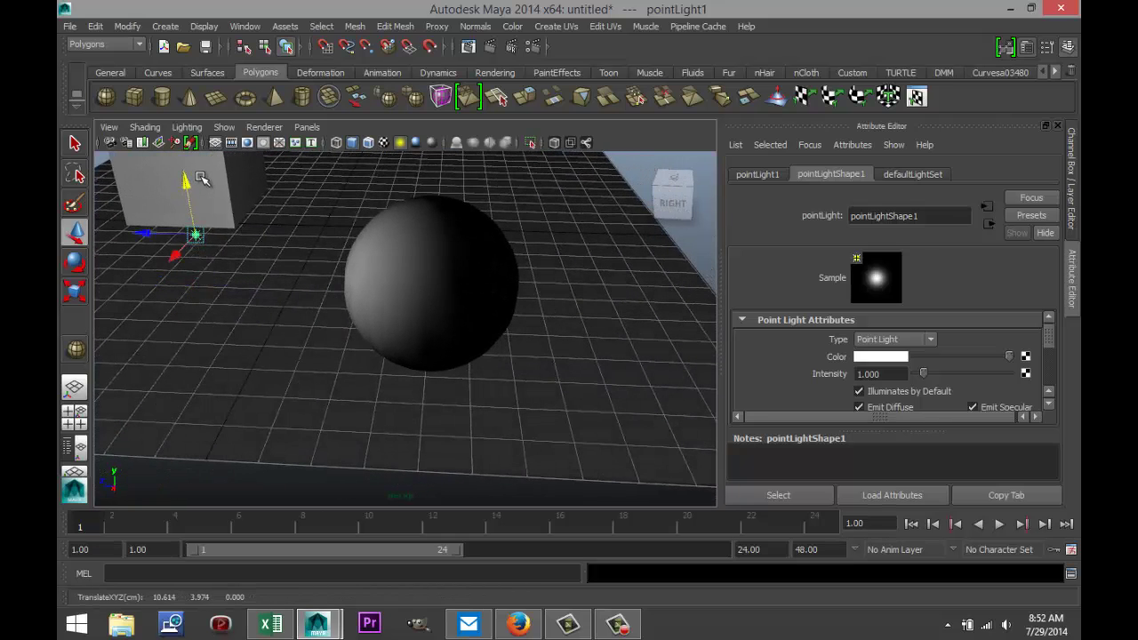
{"action": "left_click_drag", "start_coordinate": [373, 315], "coordinate": [375, 353], "text": "alt"}
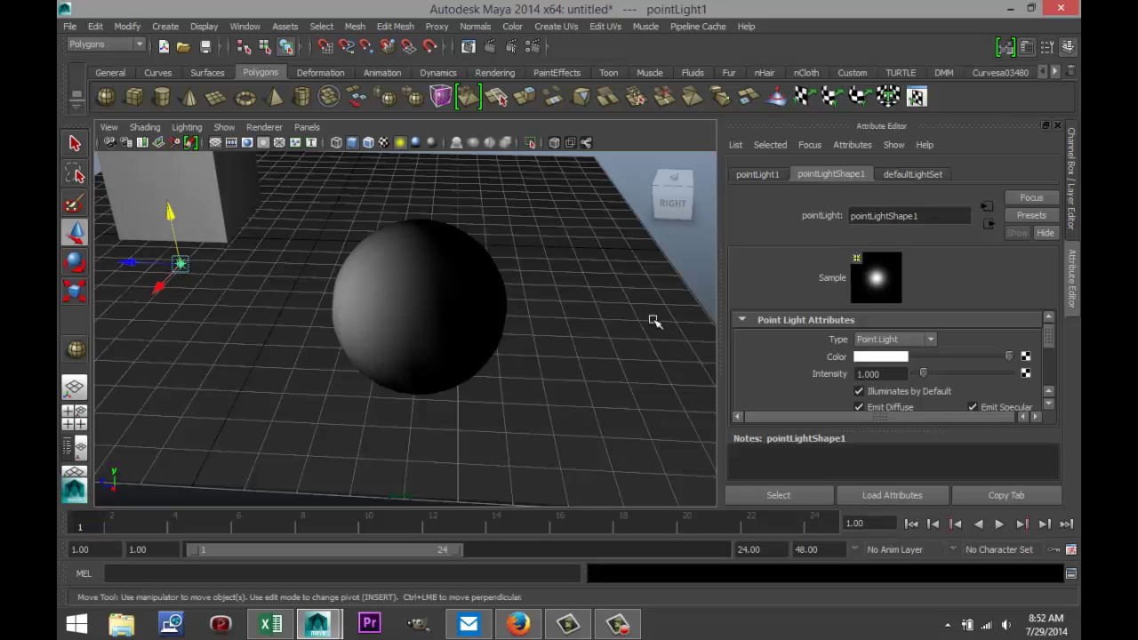
- Turn on depth map shadows for the point light and render the current frame to check the sphere's shadow
{"action": "scroll", "coordinate": [826, 360], "scroll_direction": "down", "scroll_amount": 4}
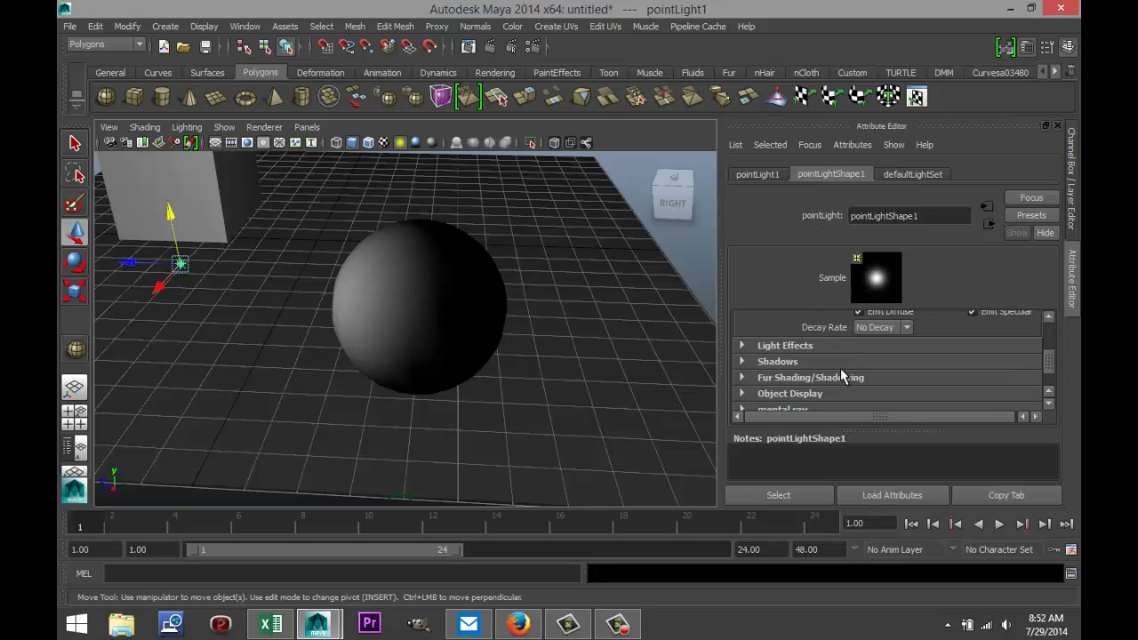
{"action": "left_click", "coordinate": [741, 361]}
{"action": "left_click", "coordinate": [854, 391]}
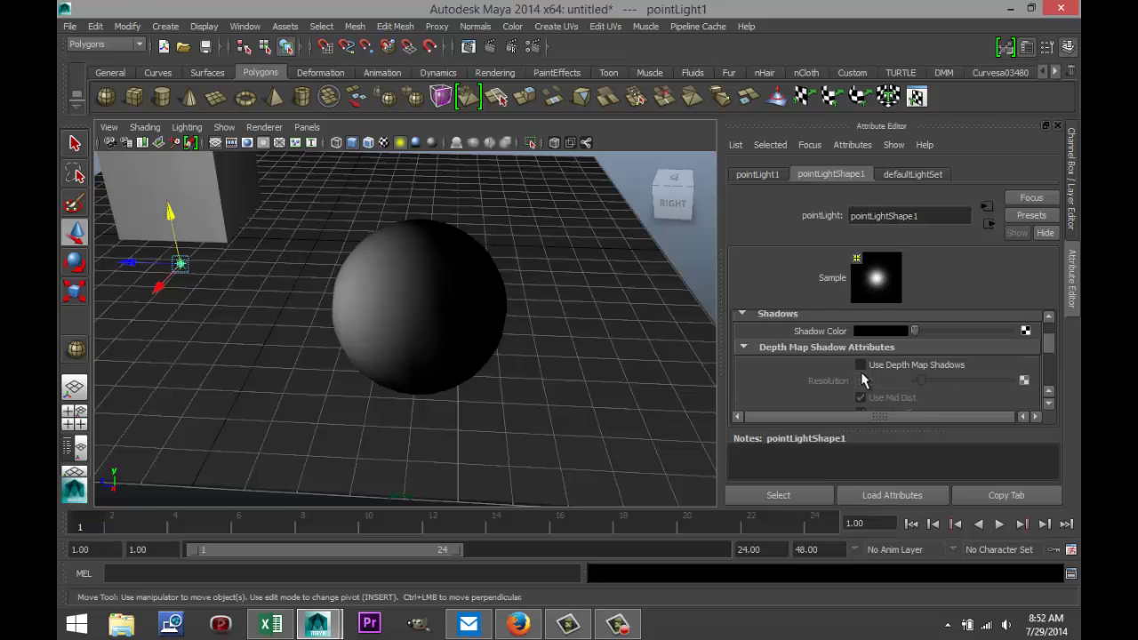
{"action": "left_click", "coordinate": [861, 367]}
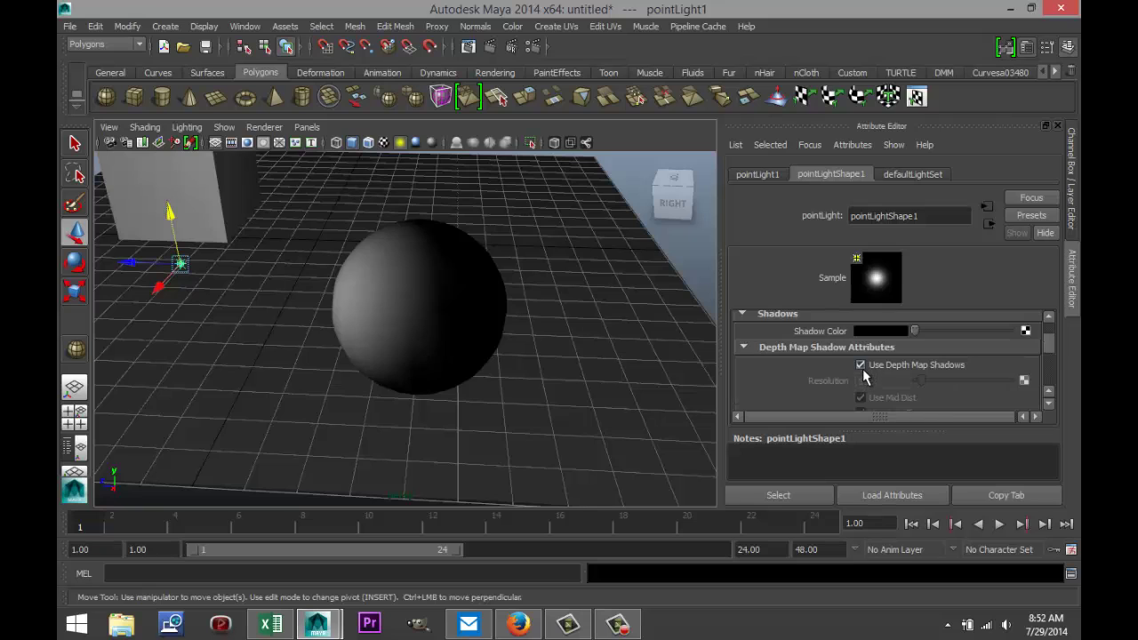
{"action": "left_click", "coordinate": [488, 49]}
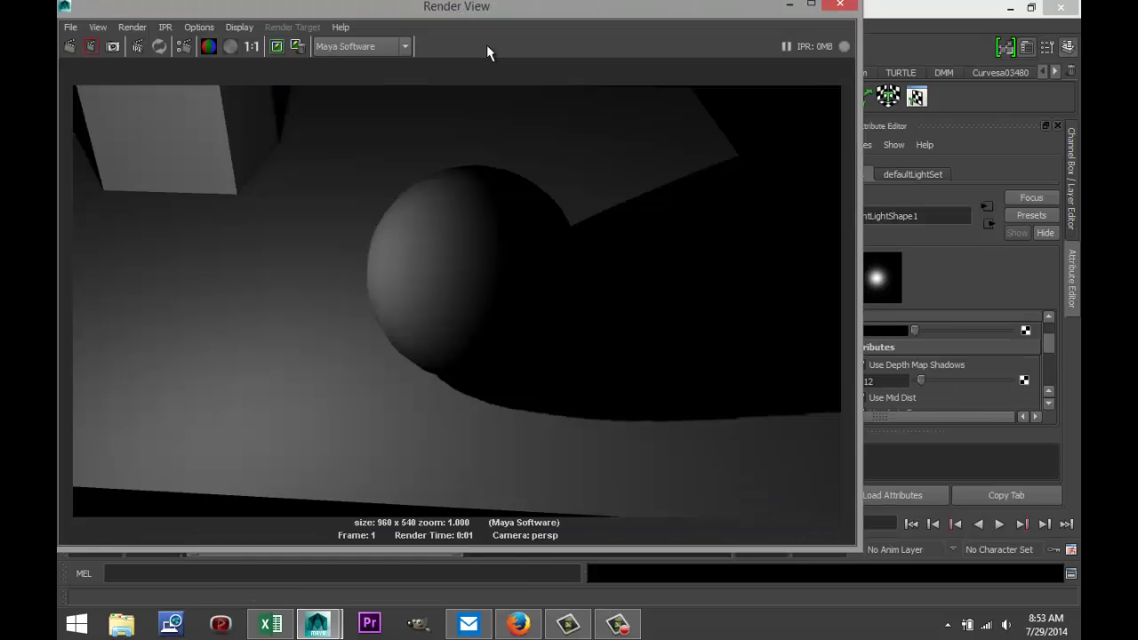
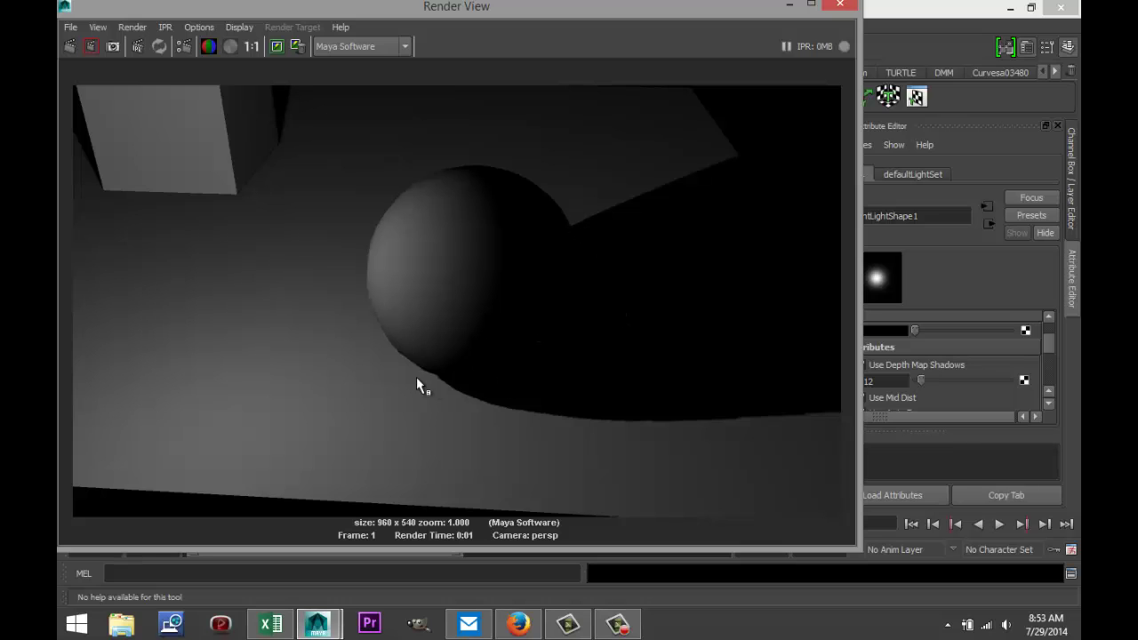
{"action": "left_click", "coordinate": [836, 9]}
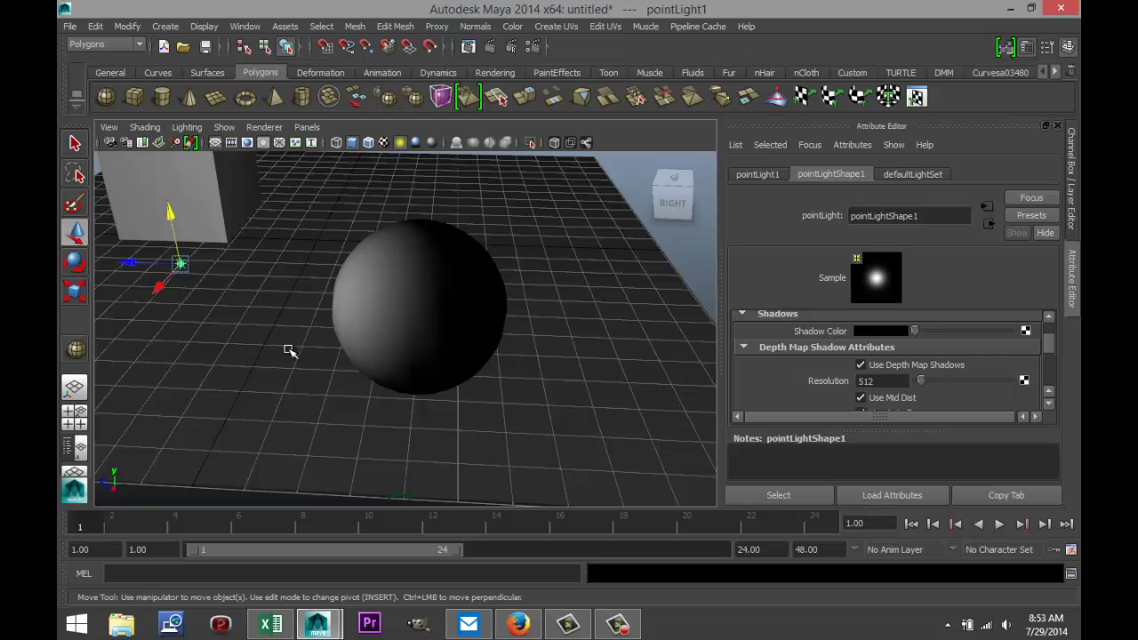
- Create an ambient light and move it vertically below and back above the plane, leaving it above
{"action": "left_click", "coordinate": [166, 27]}
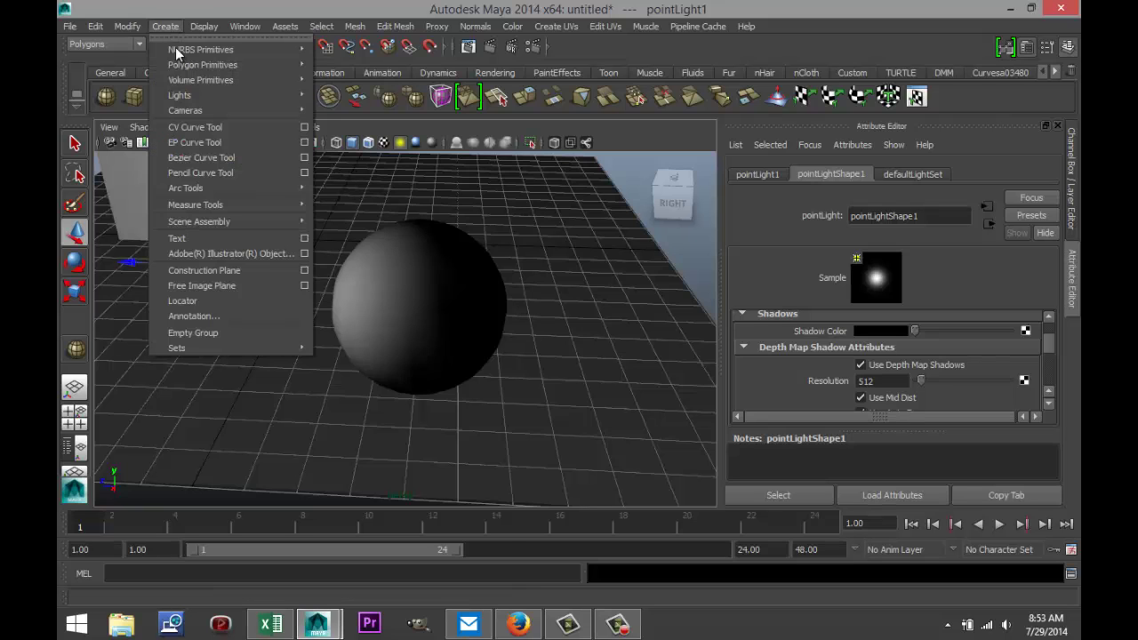
{"action": "mouse_move", "coordinate": [252, 97]}
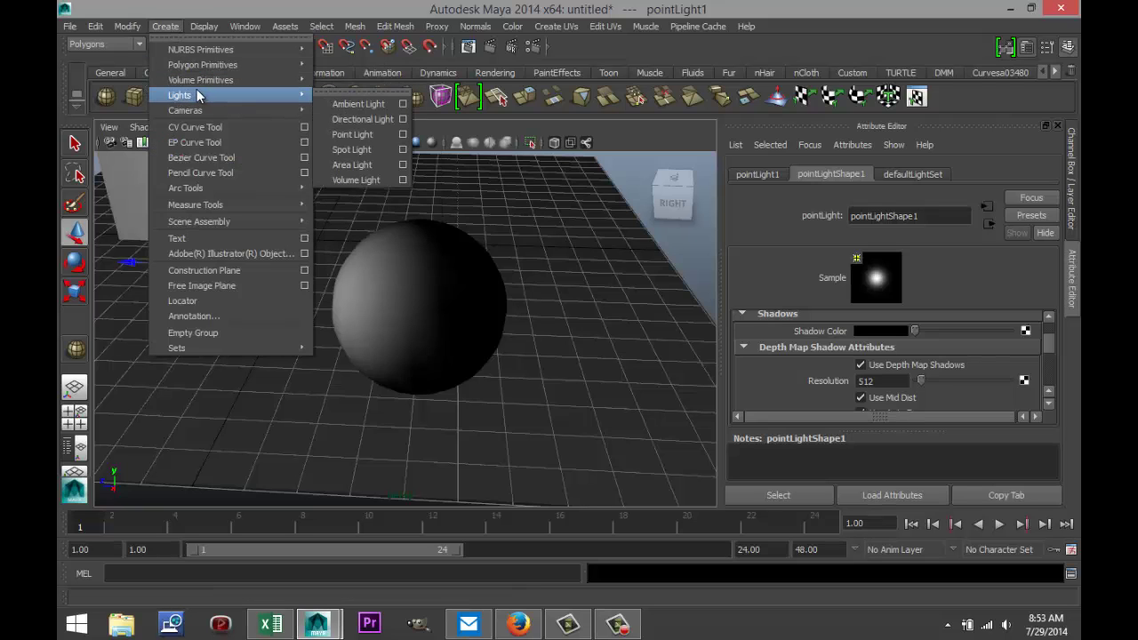
{"action": "left_click", "coordinate": [334, 104]}
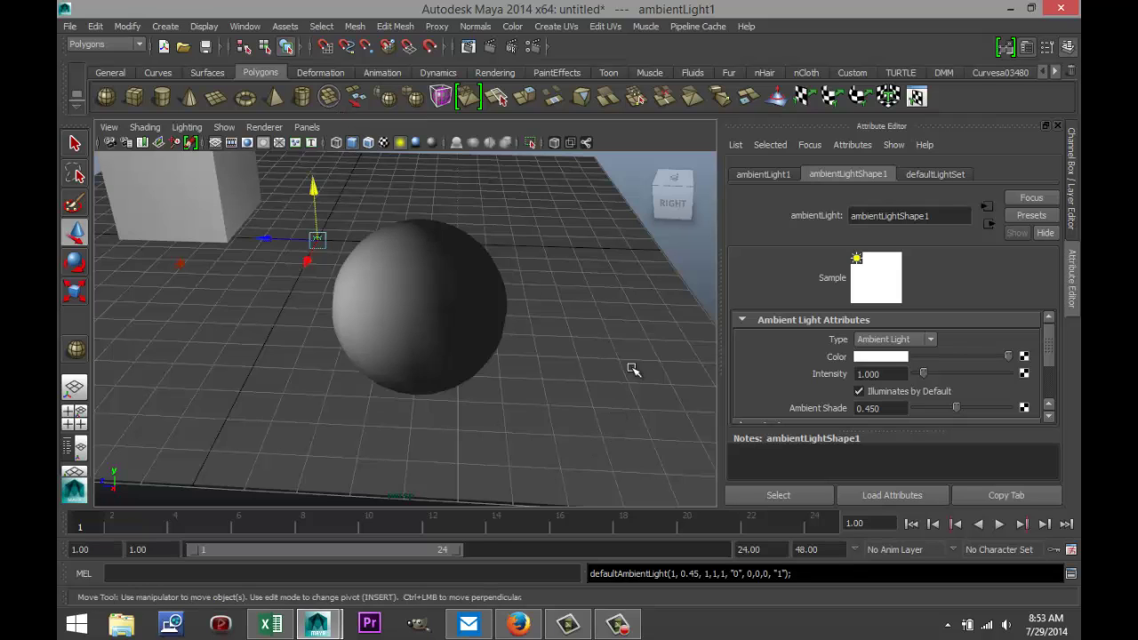
{"action": "left_click_drag", "start_coordinate": [311, 187], "coordinate": [322, 249]}
{"action": "middle_click_drag", "start_coordinate": [329, 62], "coordinate": [376, 348]}
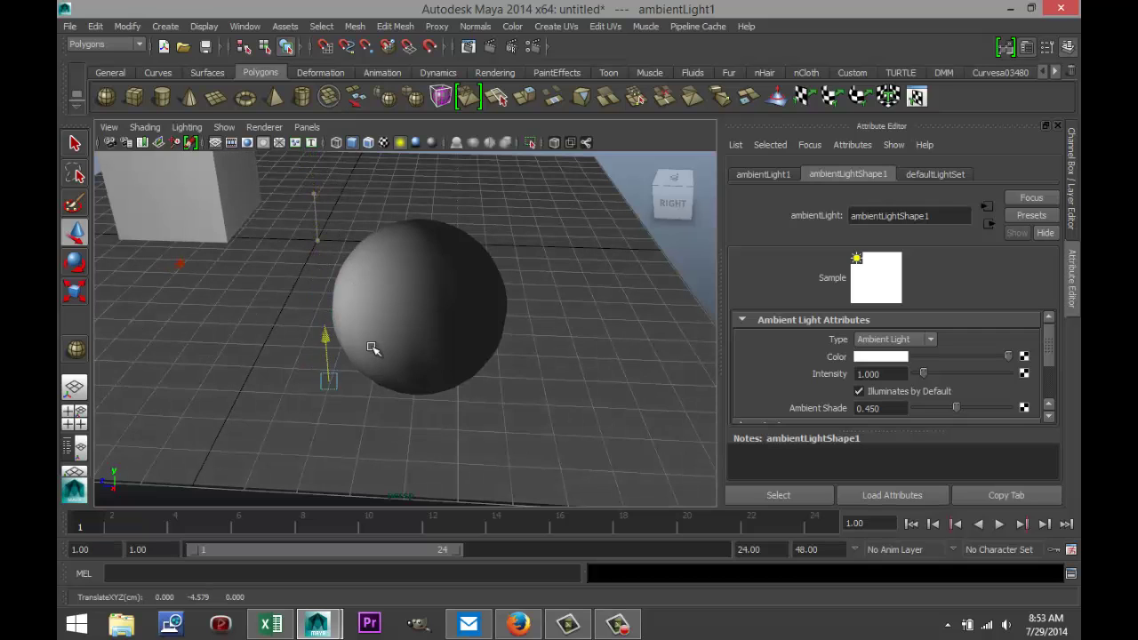
{"action": "middle_click_drag", "start_coordinate": [356, 50], "coordinate": [350, 208]}
{"action": "left_click", "coordinate": [350, 208]}
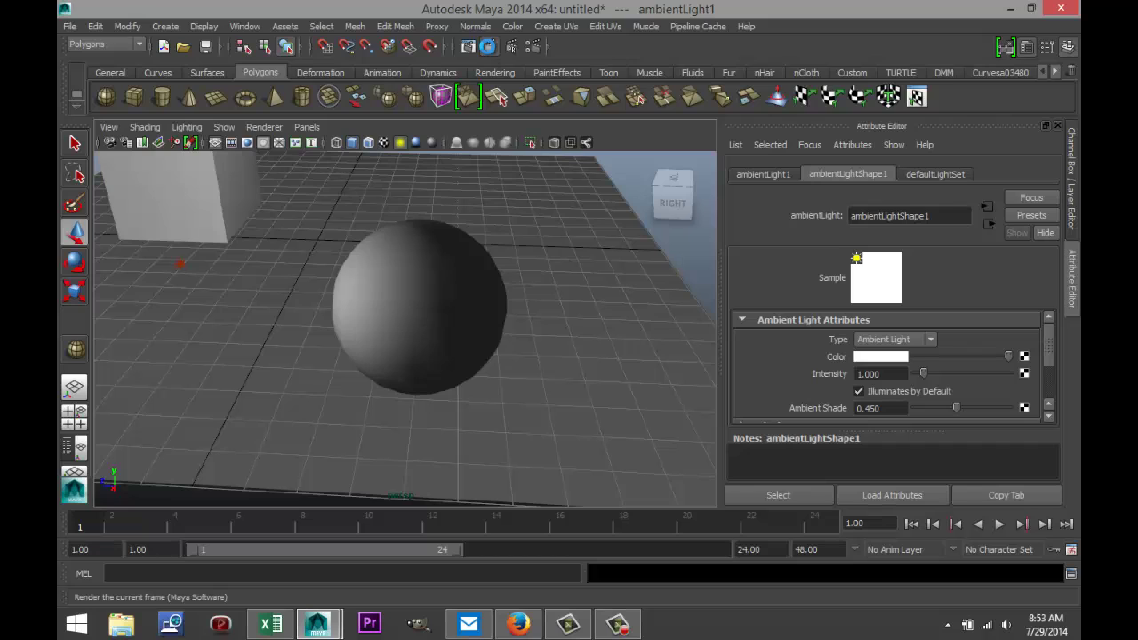
- Render the current frame with the ambient light and keep the image in the Render View for comparison
{"action": "left_click", "coordinate": [489, 47]}
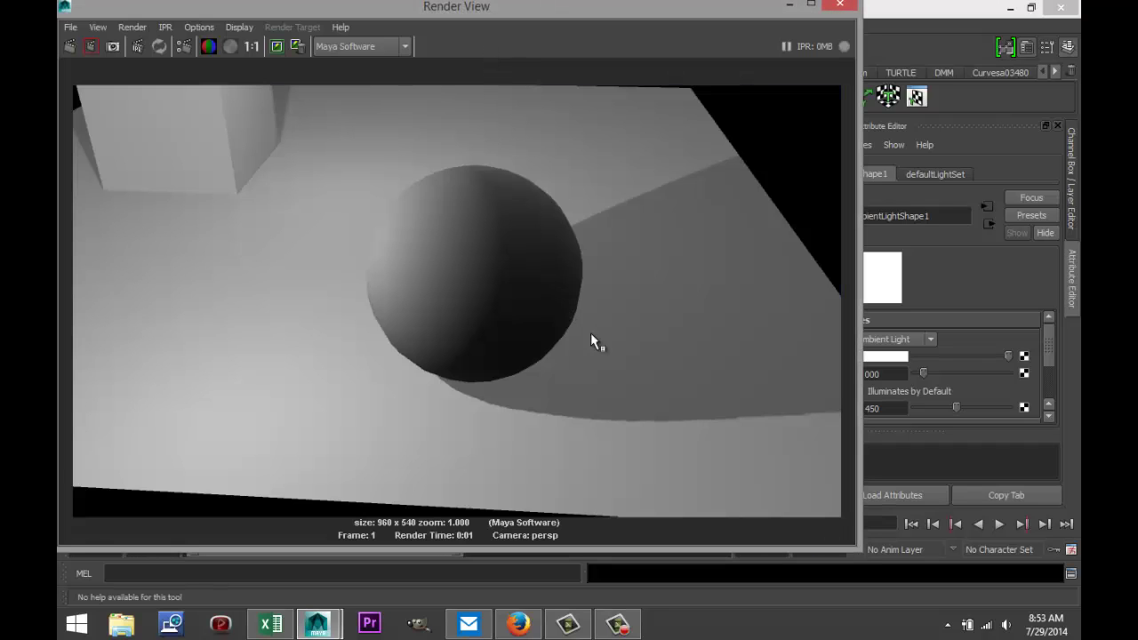
{"action": "left_click", "coordinate": [273, 46]}
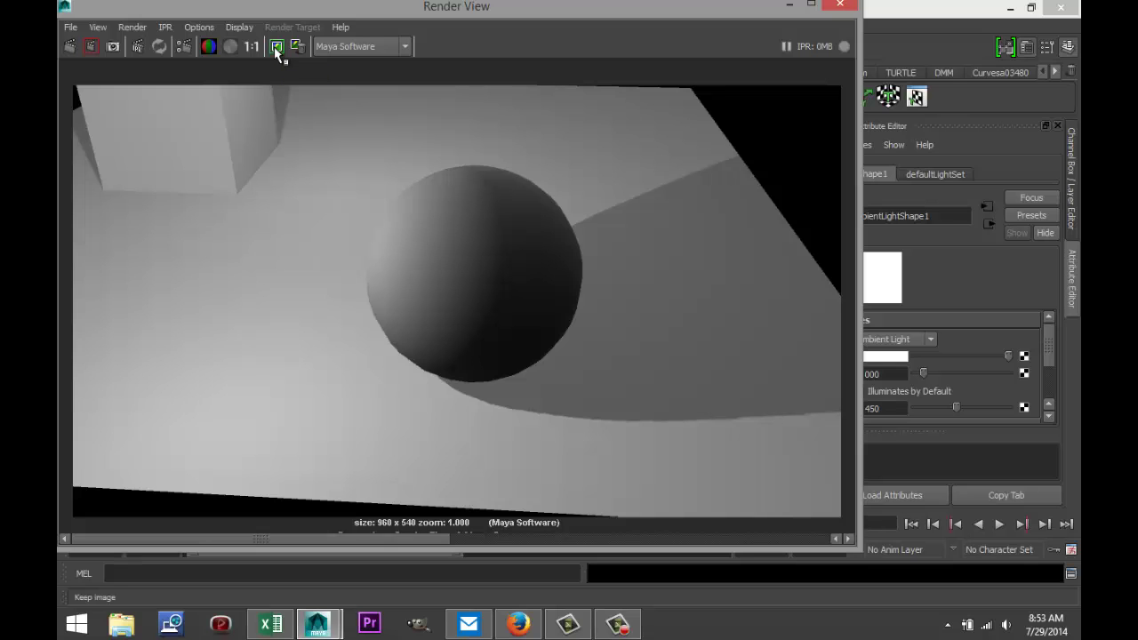
{"action": "left_click", "coordinate": [788, 7]}
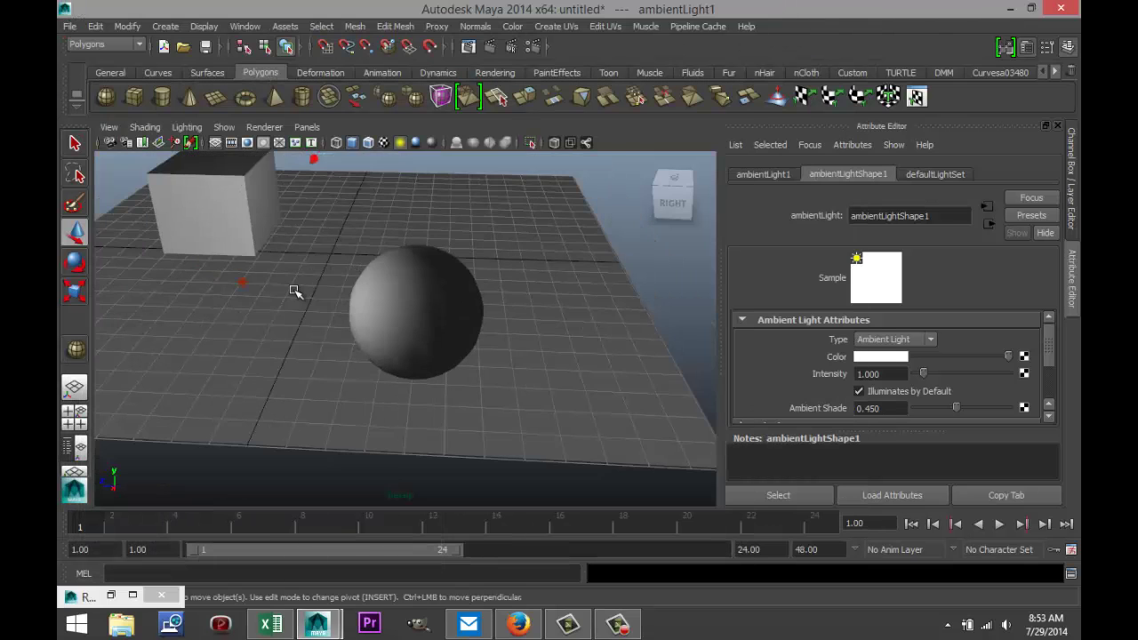
- Delete the ambient light, leaving the point light as the only light in the scene
{"action": "left_click", "coordinate": [314, 159]}
{"action": "scroll", "coordinate": [386, 213], "scroll_direction": "down", "scroll_amount": 5}
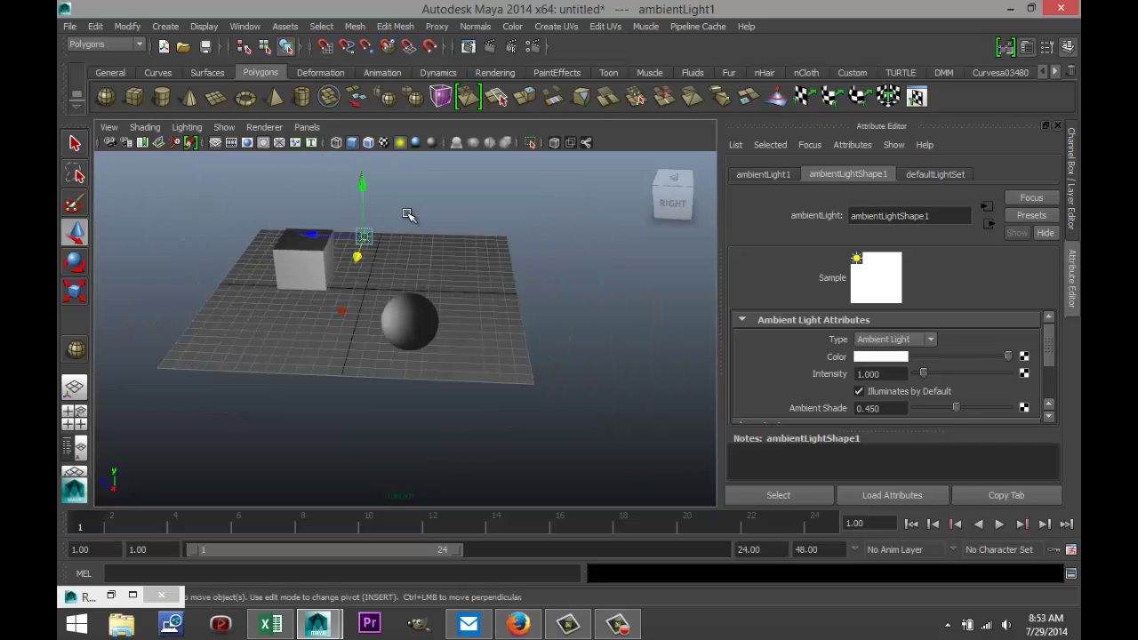
{"action": "left_click", "coordinate": [407, 214]}
{"action": "scroll", "coordinate": [465, 332], "scroll_direction": "up", "scroll_amount": 5}
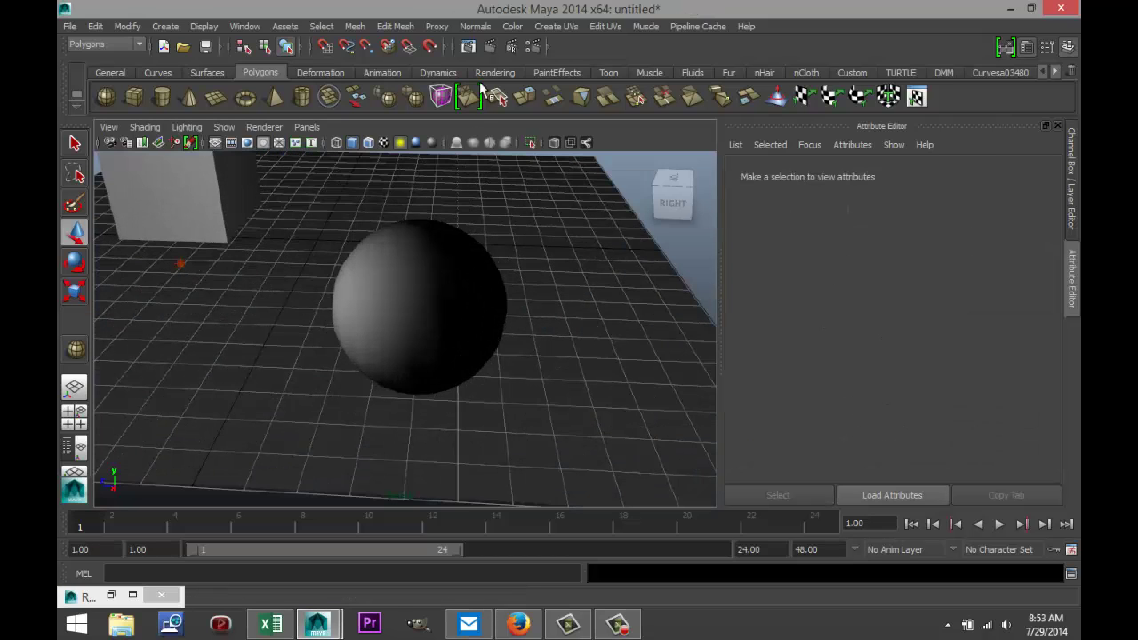
- Render the frame without the ambient light and compare it with the kept ambient-lit image
{"action": "left_click", "coordinate": [489, 47]}
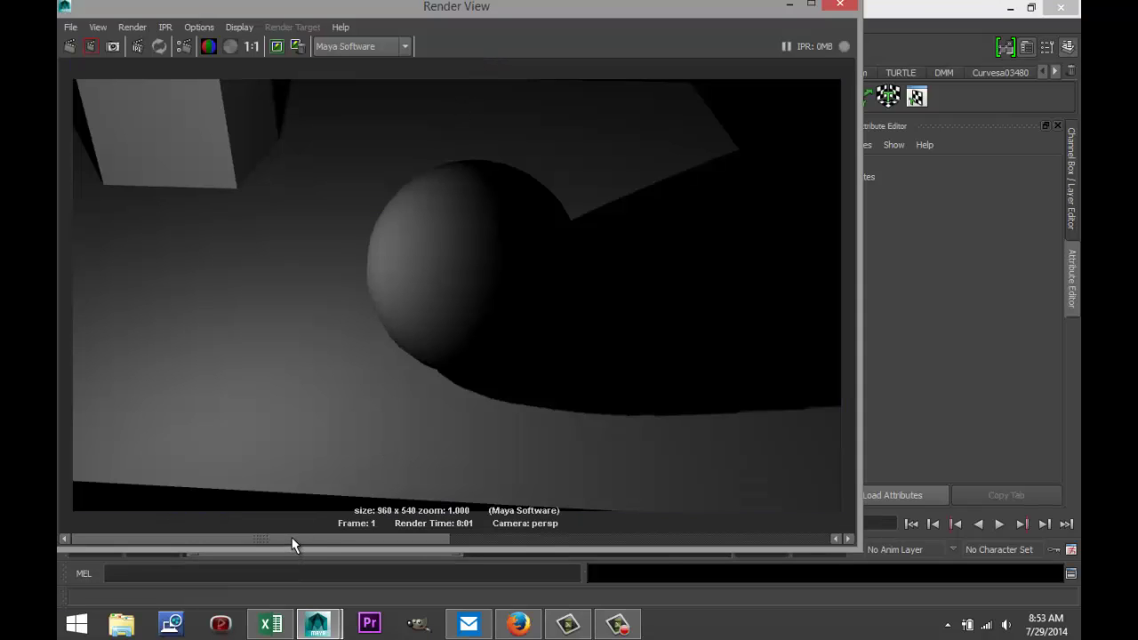
{"action": "left_click", "coordinate": [517, 539]}
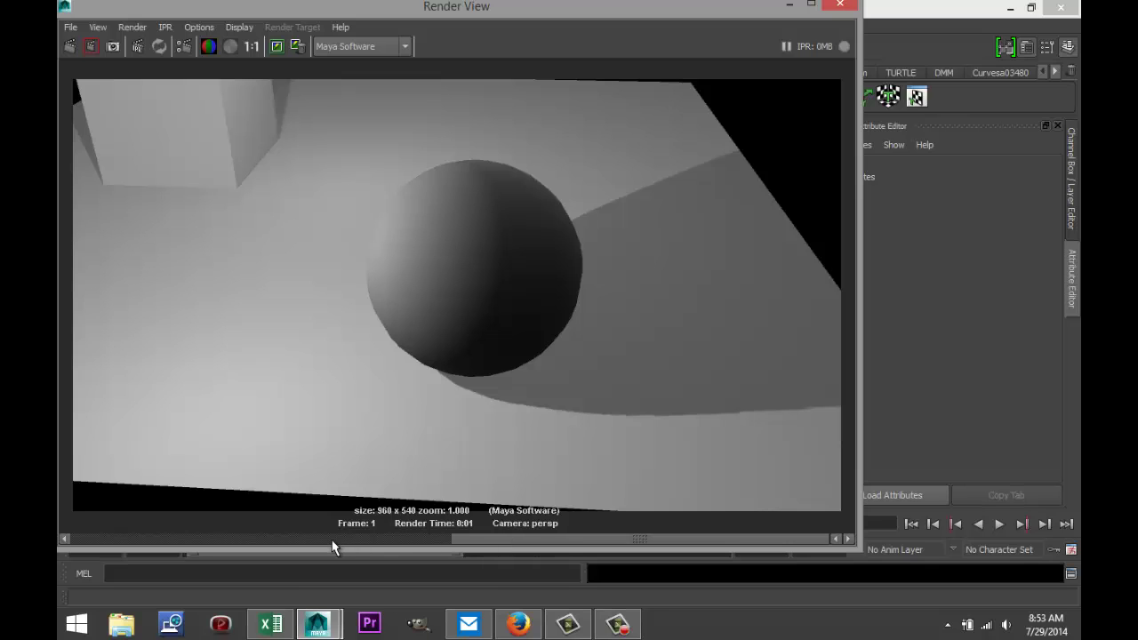
{"action": "left_click", "coordinate": [333, 539]}
{"action": "left_click", "coordinate": [522, 538]}
{"action": "left_click", "coordinate": [397, 539]}
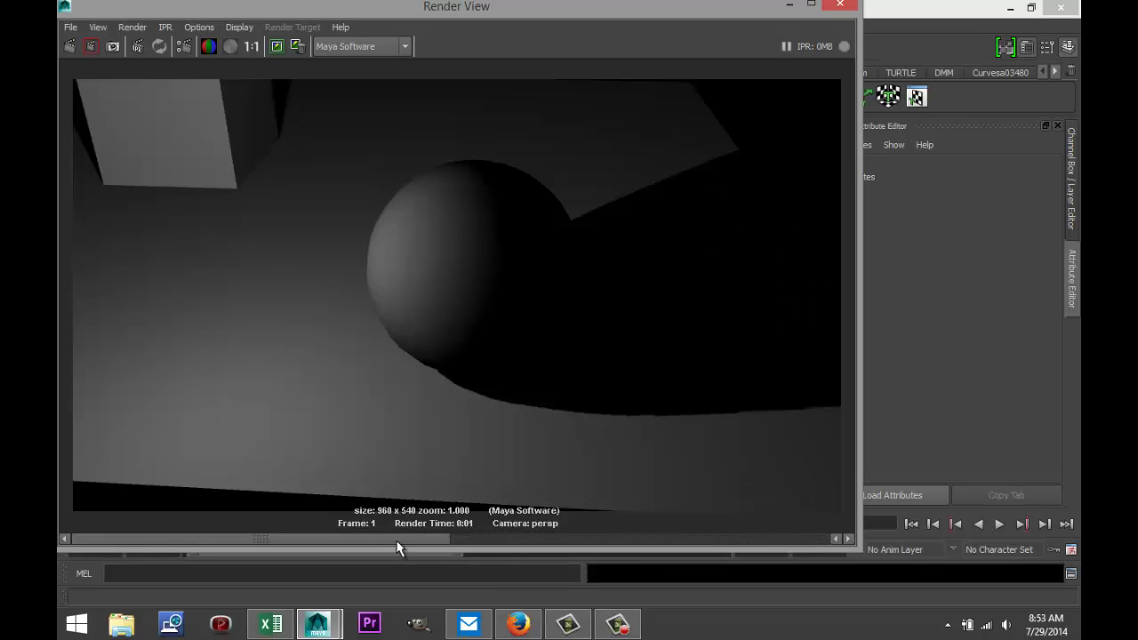
- Compare the kept render in the Render View, close it, and delete the point light
{"action": "left_click", "coordinate": [495, 540]}
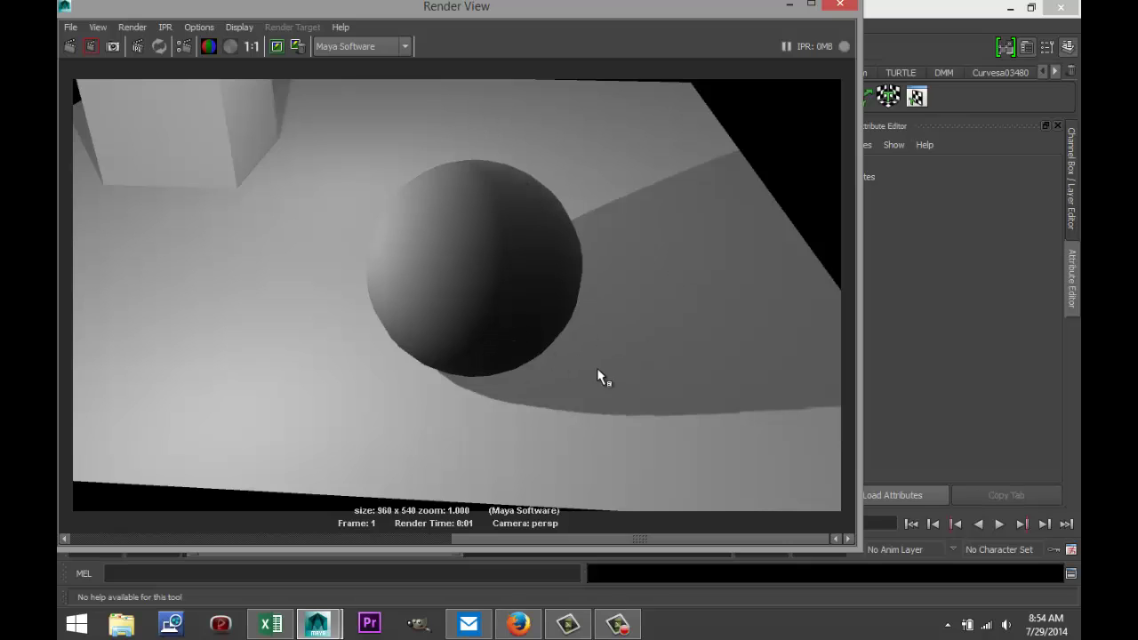
{"action": "left_click", "coordinate": [839, 4]}
{"action": "right_click_drag", "start_coordinate": [495, 342], "coordinate": [386, 351], "text": "alt"}
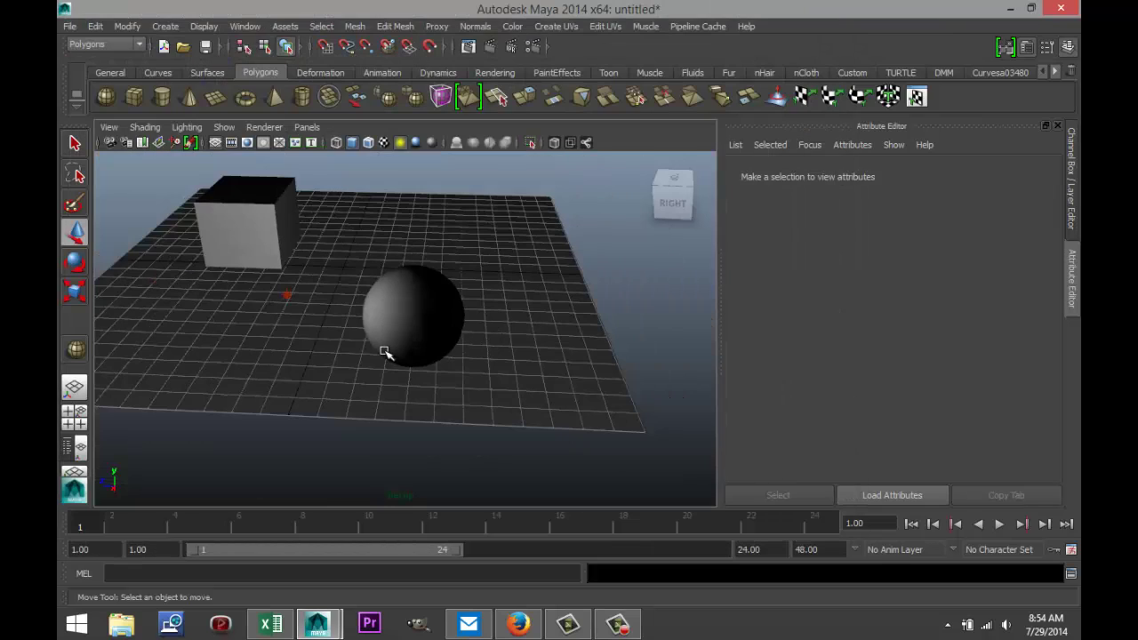
{"action": "left_click", "coordinate": [287, 295]}
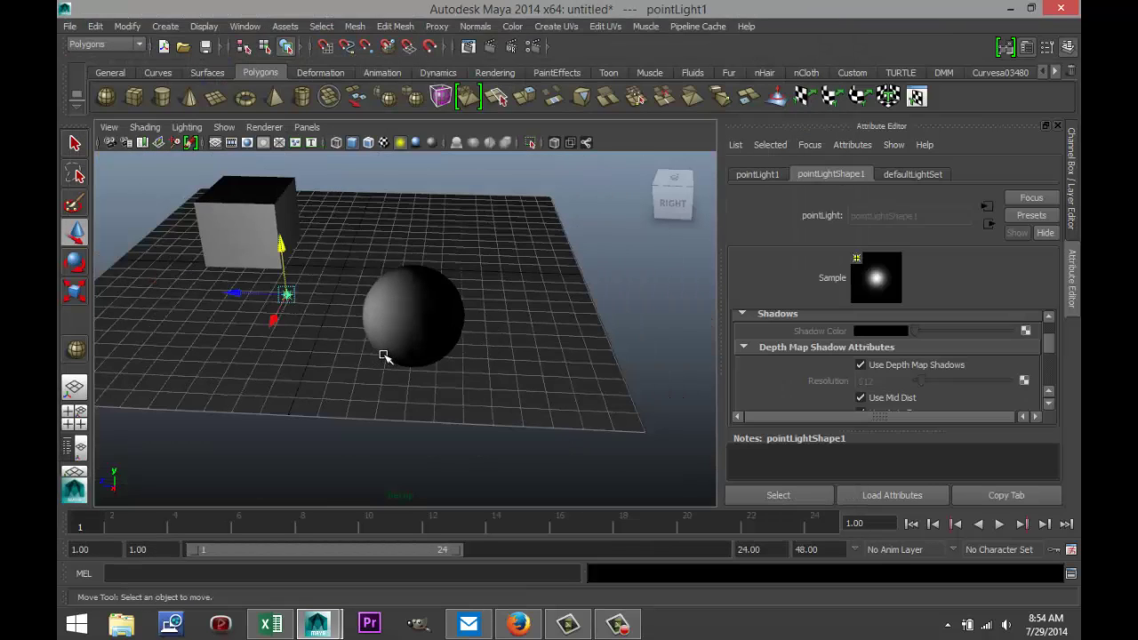
{"action": "left_click", "coordinate": [391, 356]}
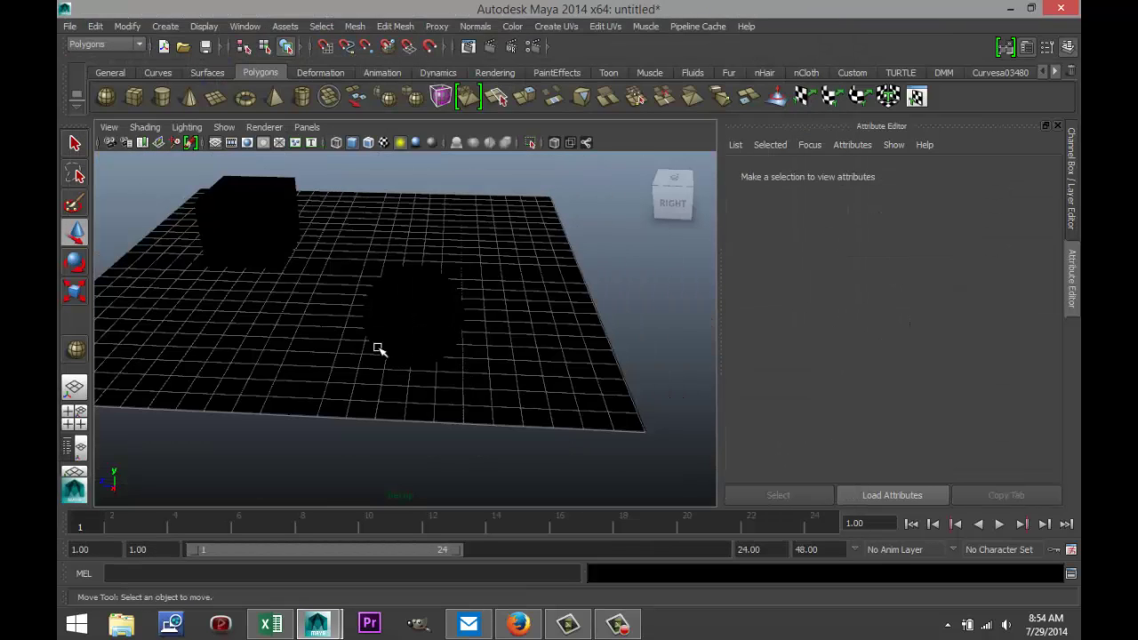
- Create a spot light and move it above the plane, to about 7.95 in X and 5.7 in Y
{"action": "left_click", "coordinate": [168, 27]}
{"action": "mouse_move", "coordinate": [228, 94]}
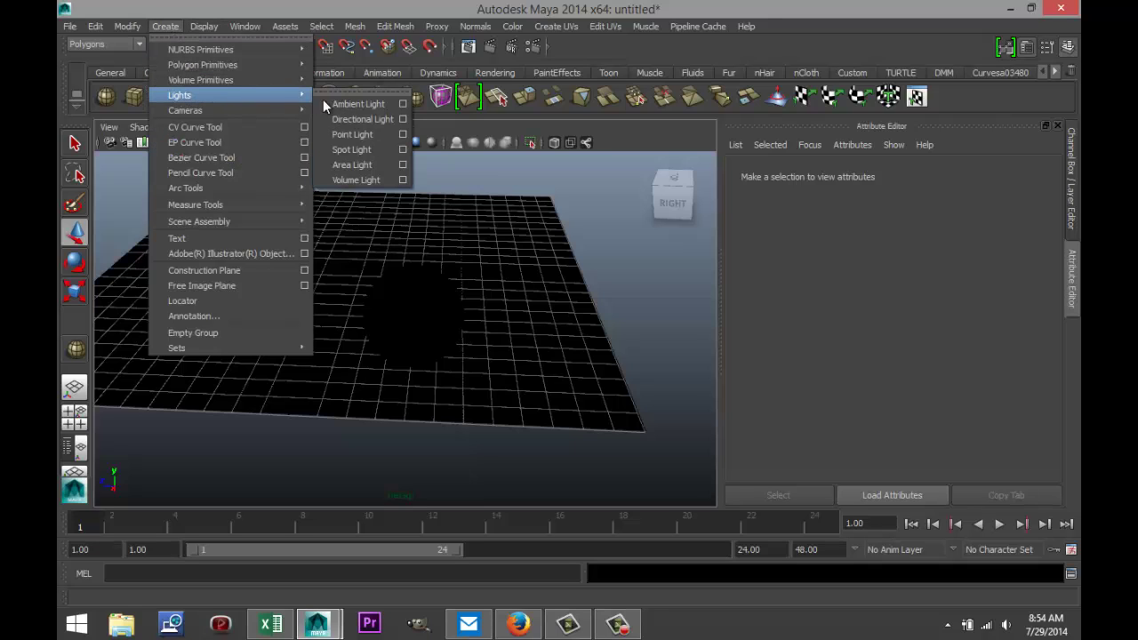
{"action": "left_click", "coordinate": [369, 151]}
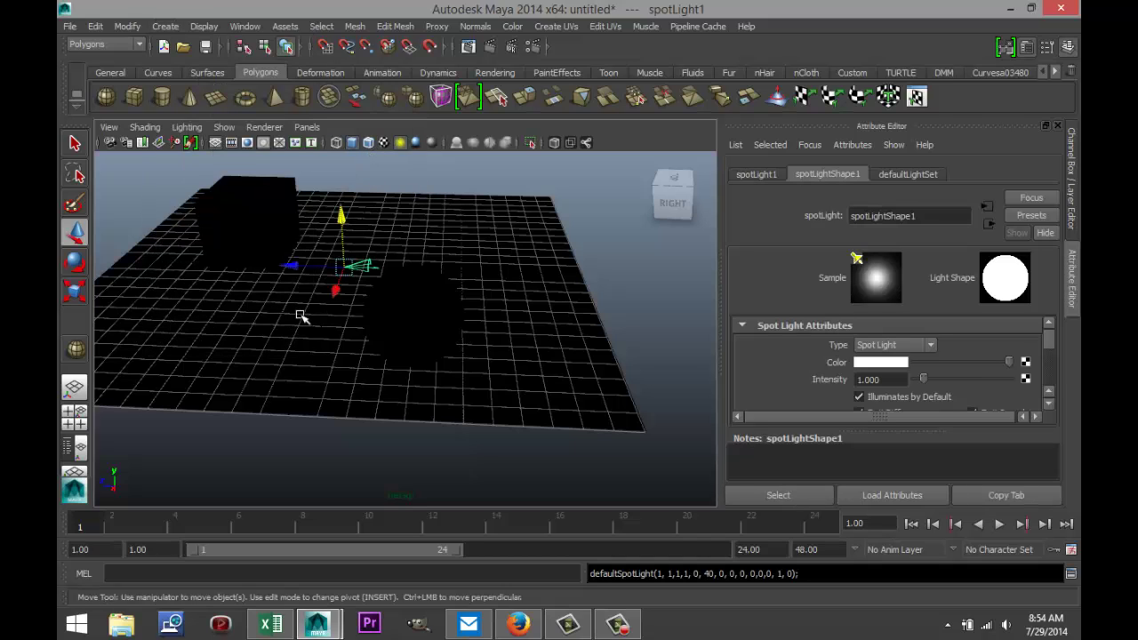
{"action": "left_click_drag", "start_coordinate": [335, 294], "coordinate": [301, 384]}
{"action": "left_click_drag", "start_coordinate": [305, 305], "coordinate": [307, 159]}
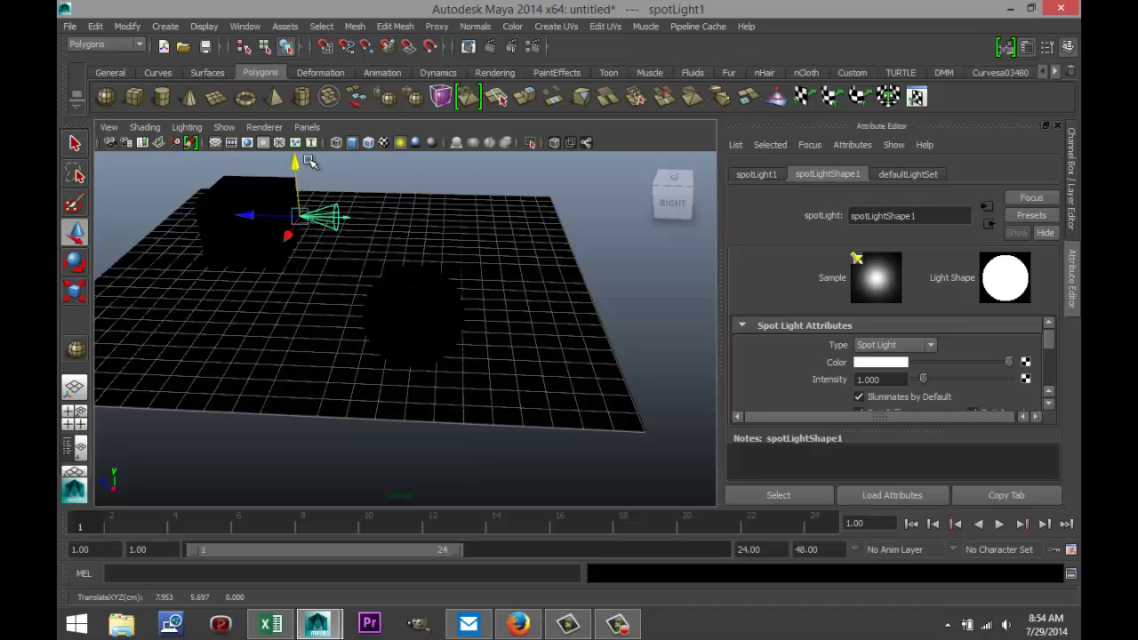
- Rotate the spot light to about -43 degrees in X and turn it slightly so it aims at the sphere
{"action": "key", "text": "e"}
{"action": "left_click_drag", "start_coordinate": [357, 197], "coordinate": [373, 235]}
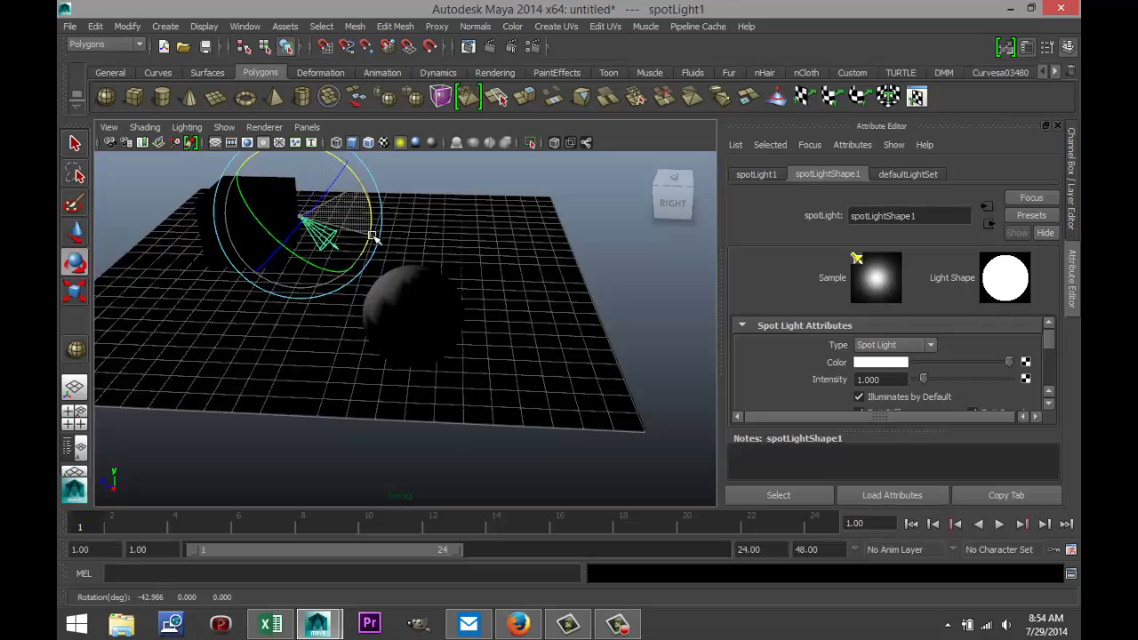
{"action": "scroll", "coordinate": [267, 336], "scroll_direction": "down", "scroll_amount": 3}
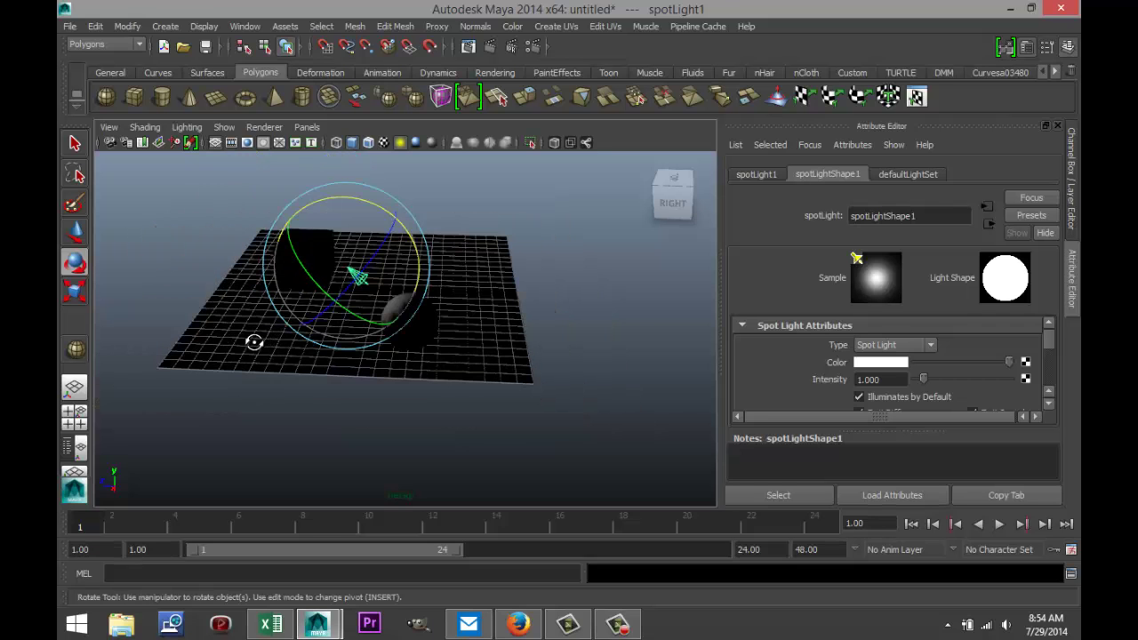
{"action": "left_click_drag", "start_coordinate": [253, 342], "coordinate": [293, 371], "text": "alt"}
{"action": "middle_click_drag", "start_coordinate": [432, 315], "coordinate": [499, 392], "text": "alt"}
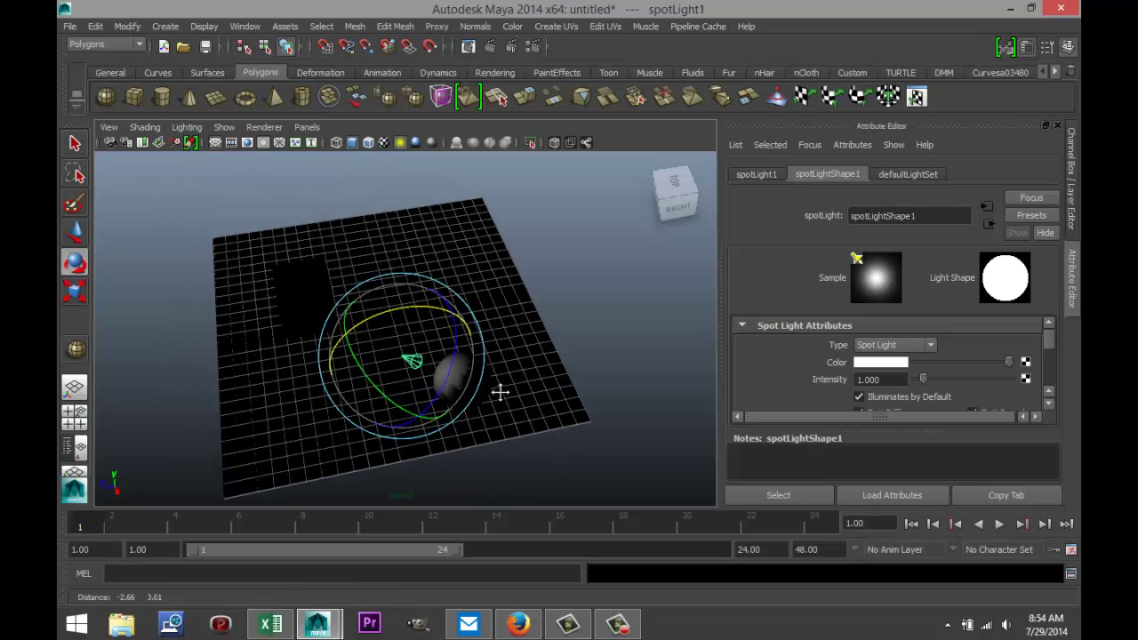
{"action": "left_click_drag", "start_coordinate": [373, 379], "coordinate": [384, 357]}
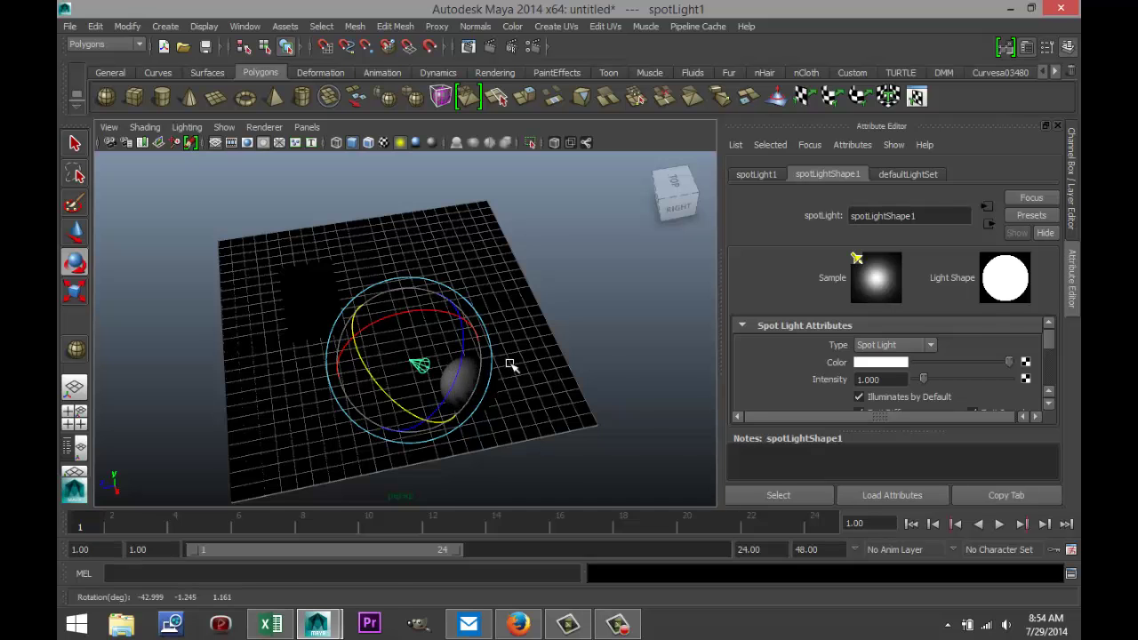
- Scale the spot light uniformly to about 1.015 and display its transform attributes
{"action": "scroll", "coordinate": [513, 364], "scroll_direction": "up", "scroll_amount": 2}
{"action": "left_click_drag", "start_coordinate": [480, 372], "coordinate": [503, 364], "text": "alt"}
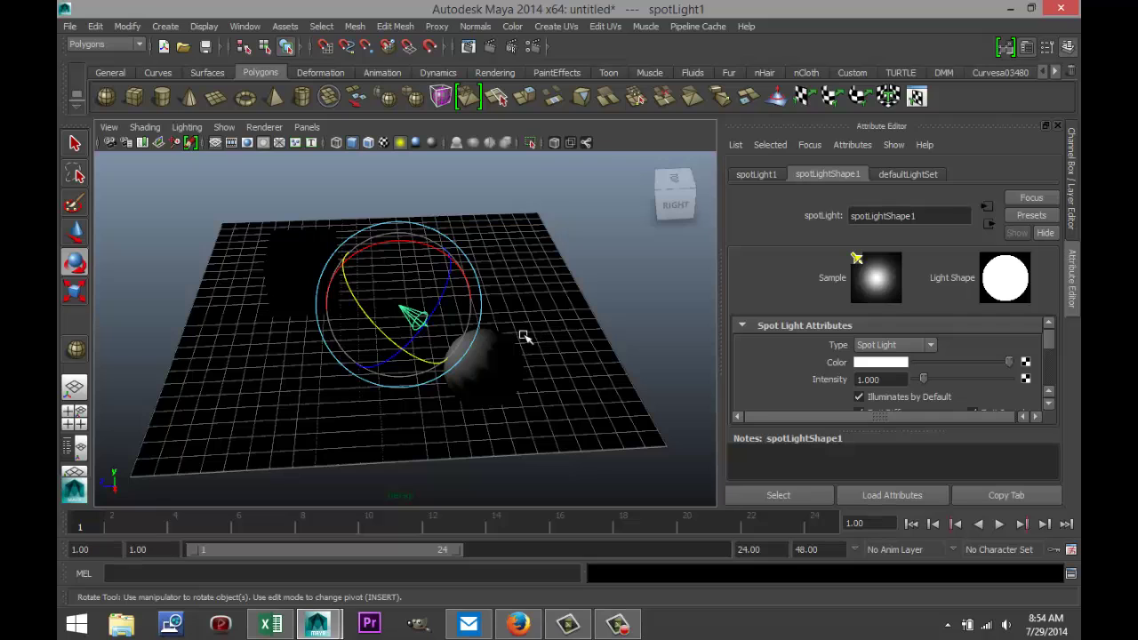
{"action": "key", "text": "r"}
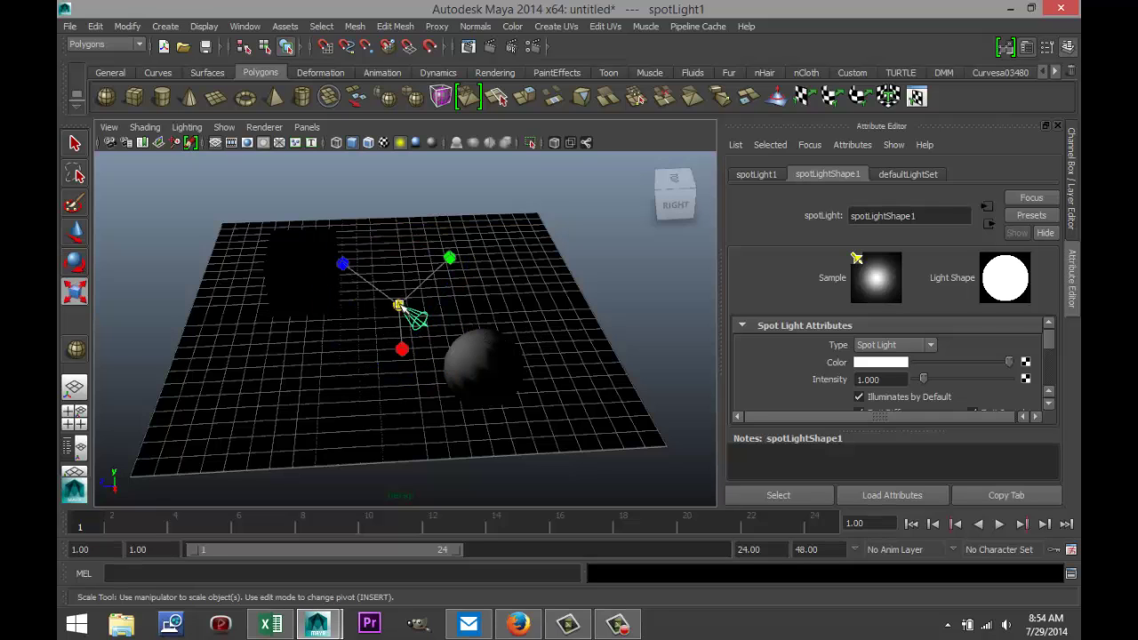
{"action": "mouse_move", "coordinate": [398, 305]}
{"action": "left_mouse_down"}
{"action": "mouse_move", "coordinate": [536, 305]}
{"action": "mouse_move", "coordinate": [407, 305]}
{"action": "mouse_move", "coordinate": [371, 284]}
{"action": "mouse_move", "coordinate": [287, 270]}
{"action": "mouse_move", "coordinate": [403, 296]}
{"action": "left_mouse_up"}
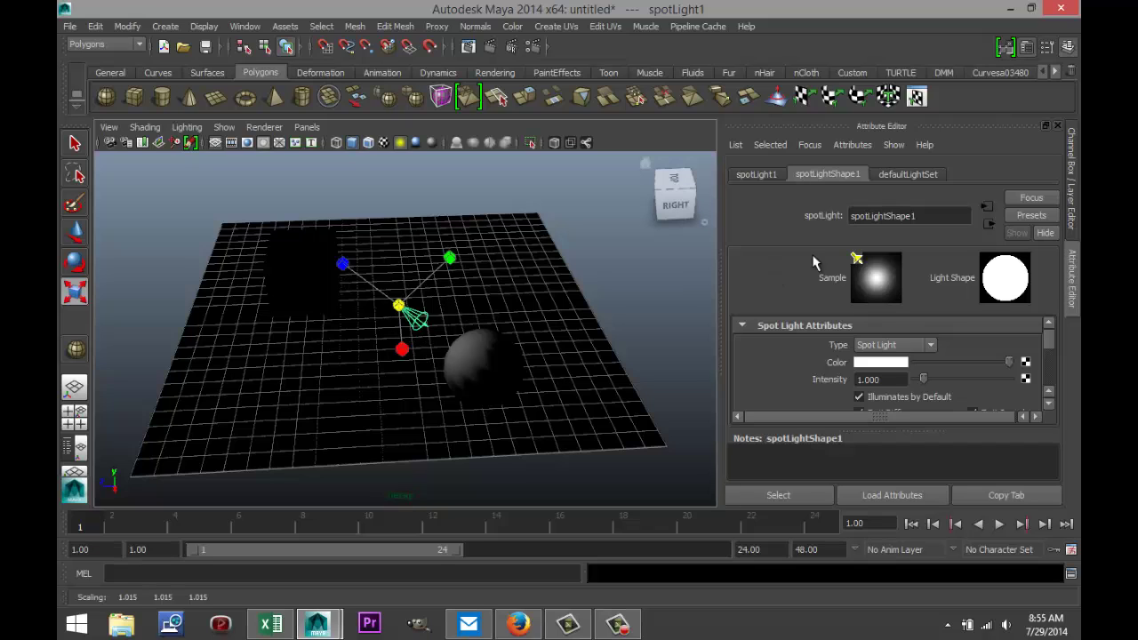
{"action": "left_click", "coordinate": [759, 172]}
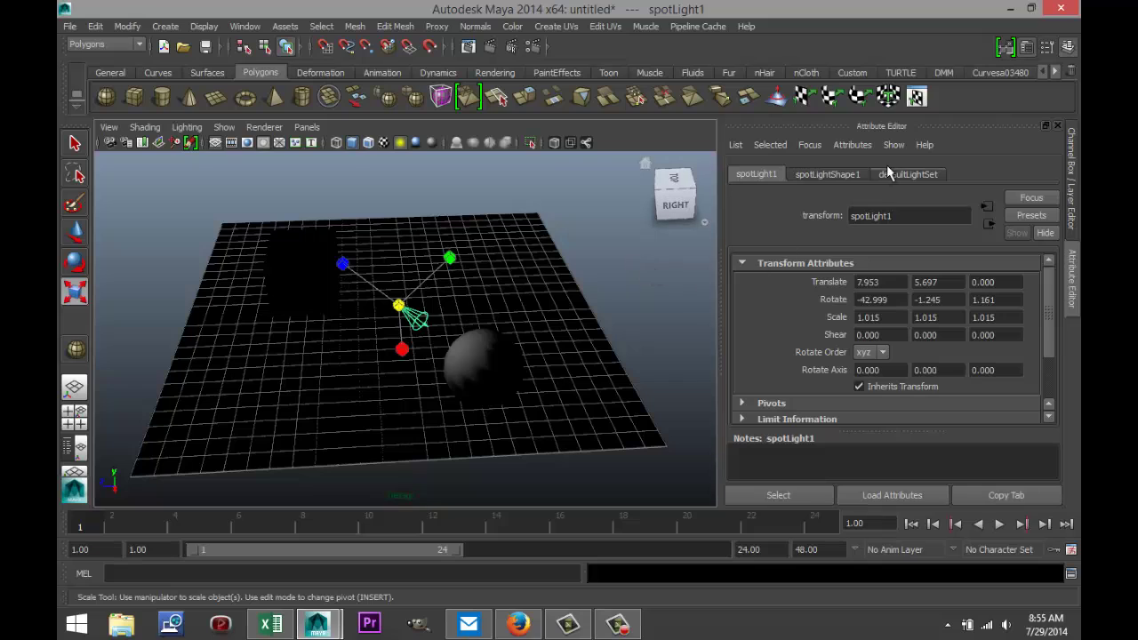
- Widen the spot light's cone angle to about 40.843 in its shape attributes
{"action": "left_click", "coordinate": [825, 174]}
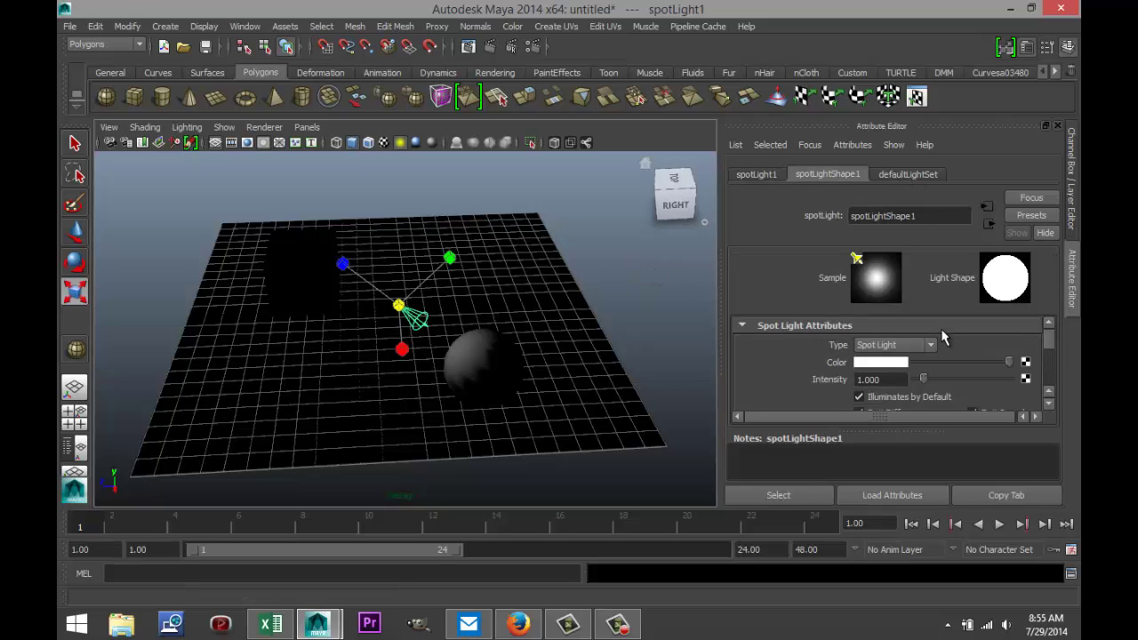
{"action": "scroll", "coordinate": [946, 338], "scroll_direction": "down", "scroll_amount": 1}
{"action": "scroll", "coordinate": [950, 345], "scroll_direction": "down", "scroll_amount": 3}
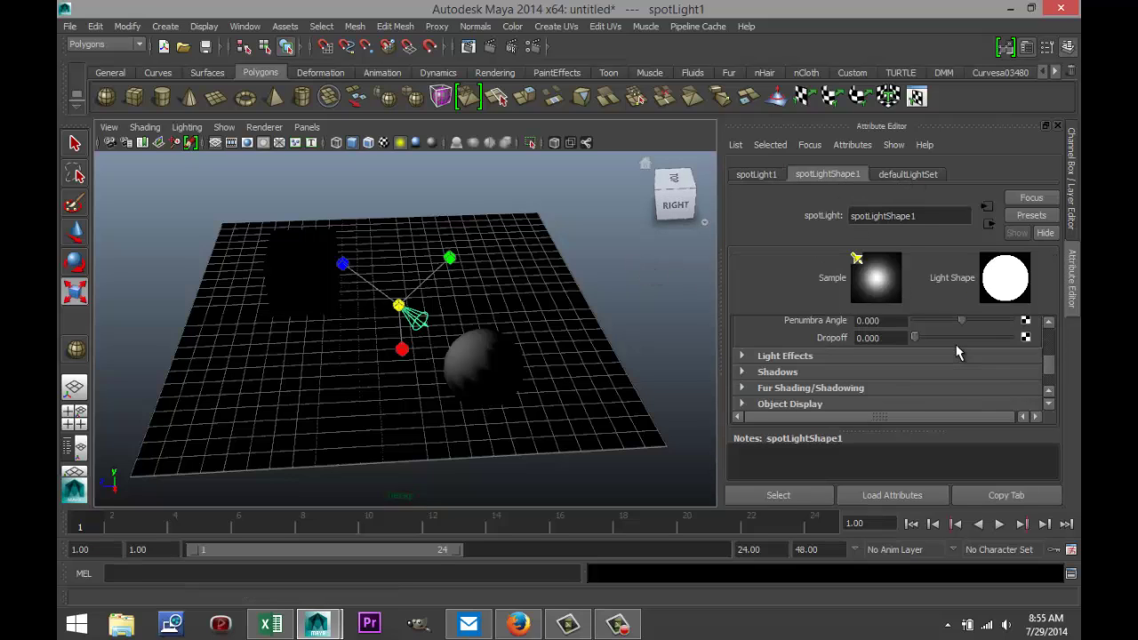
{"action": "scroll", "coordinate": [957, 352], "scroll_direction": "up", "scroll_amount": 1}
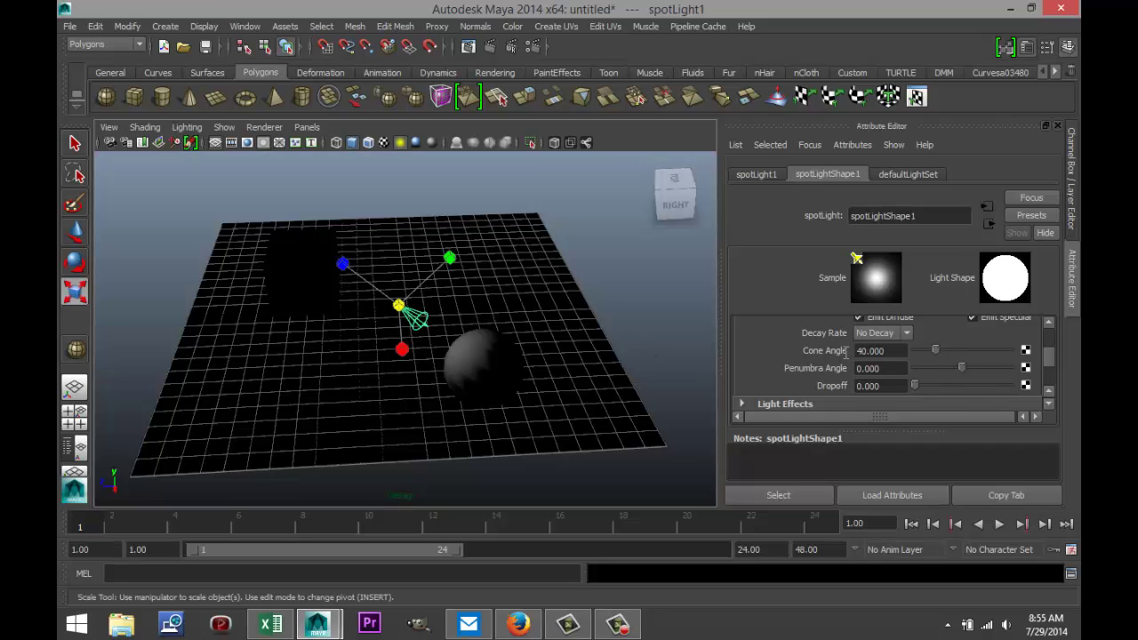
{"action": "mouse_move", "coordinate": [935, 356]}
{"action": "left_mouse_down"}
{"action": "mouse_move", "coordinate": [984, 361]}
{"action": "mouse_move", "coordinate": [928, 357]}
{"action": "mouse_move", "coordinate": [969, 360]}
{"action": "mouse_move", "coordinate": [937, 360]}
{"action": "left_mouse_up"}
- Display the spot light's origin and aim-point handles with the Show Manipulator Tool
{"action": "key", "text": "t"}
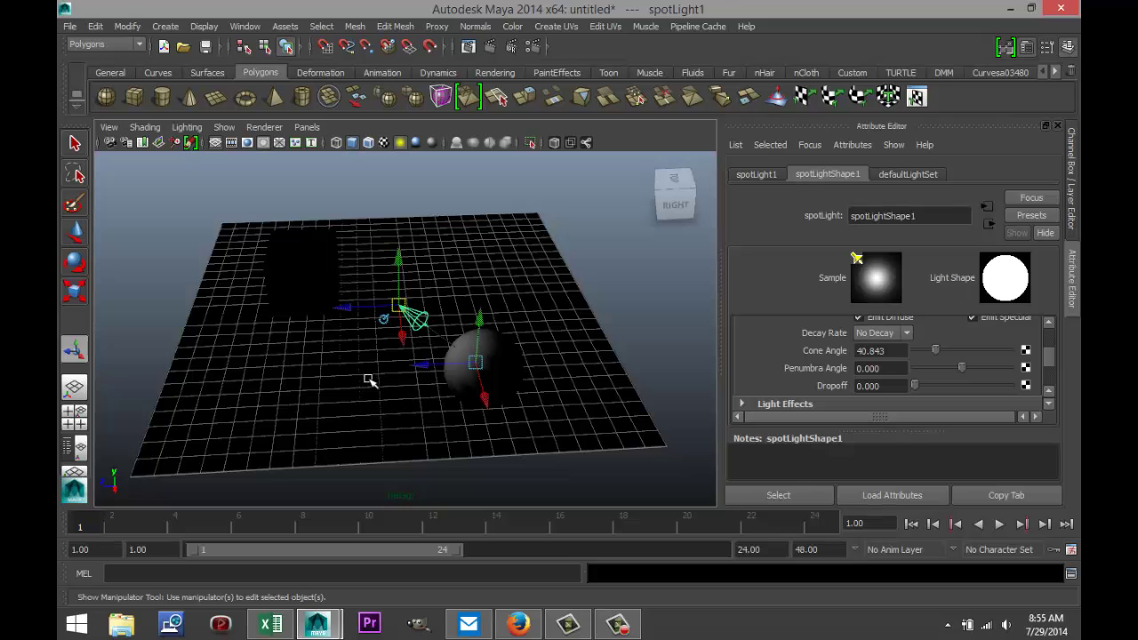
{"action": "scroll", "coordinate": [369, 375], "scroll_direction": "up", "scroll_amount": 2}
{"action": "left_click_drag", "start_coordinate": [358, 377], "coordinate": [439, 381], "text": "alt"}
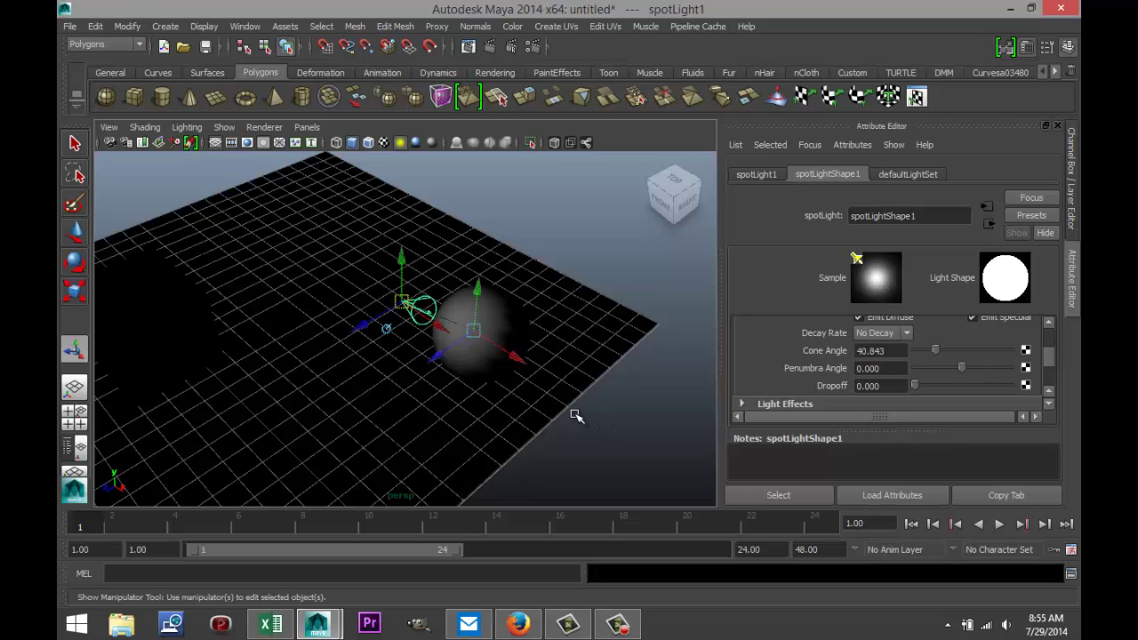
- Undo all the spot light's changes and its creation
{"action": "key", "text": "ctrl+z"}
{"action": "key", "text": "ctrl+z"}
{"action": "key", "text": "ctrl+z"}
{"action": "key", "text": "ctrl+z"}
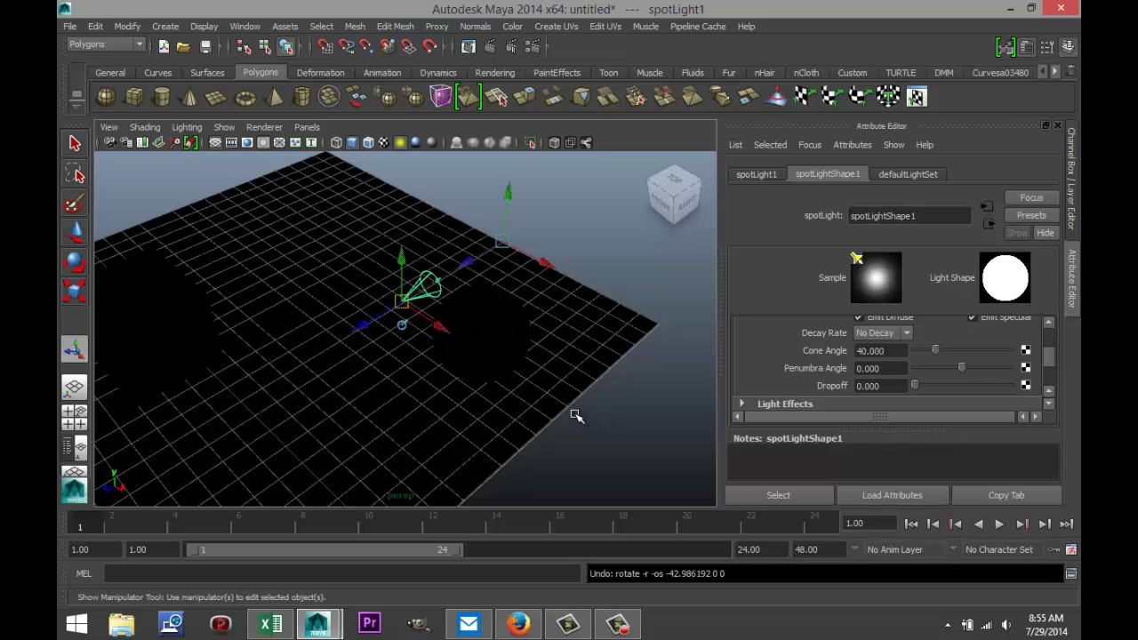
{"action": "key", "text": "ctrl+z"}
{"action": "key", "text": "ctrl+z"}
{"action": "key", "text": "ctrl+z"}
{"action": "key", "text": "ctrl+z"}
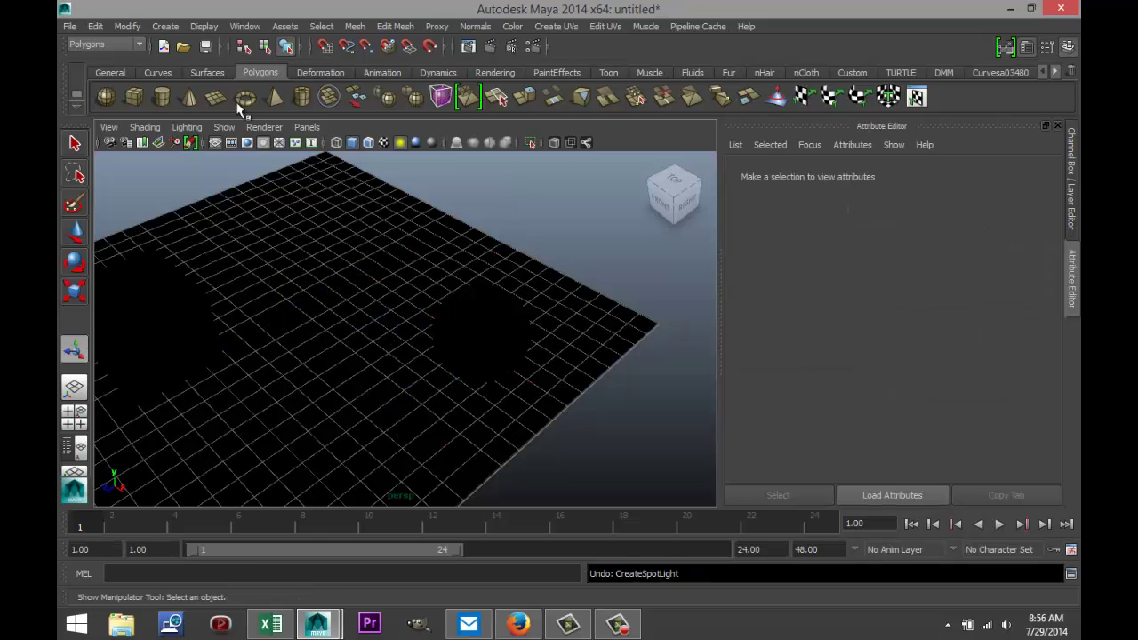
- Create a new spot light, raise its origin to about 3.57 cm, and move its aim point along X toward the sphere
{"action": "left_click", "coordinate": [164, 26]}
{"action": "mouse_move", "coordinate": [208, 95]}
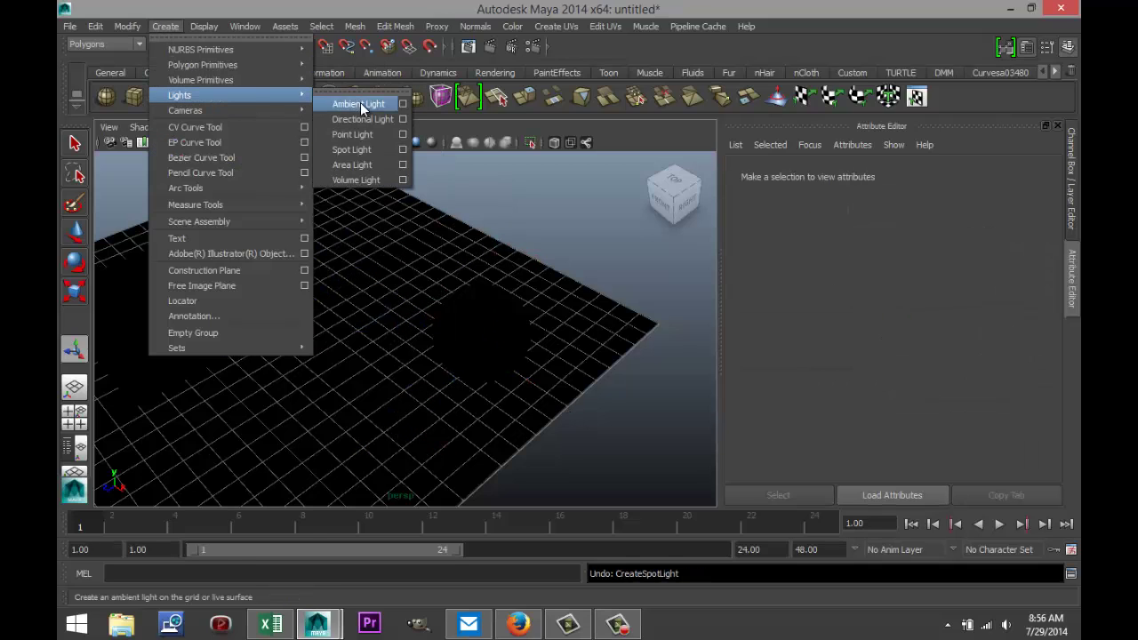
{"action": "left_click", "coordinate": [352, 150]}
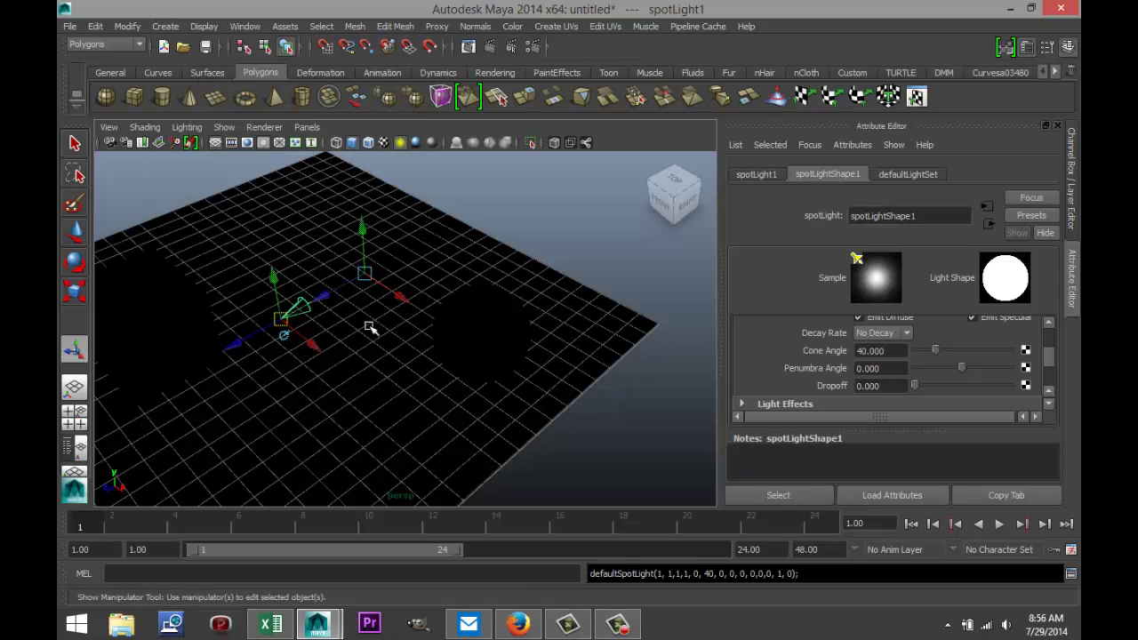
{"action": "left_click_drag", "start_coordinate": [353, 364], "coordinate": [342, 213], "text": "alt"}
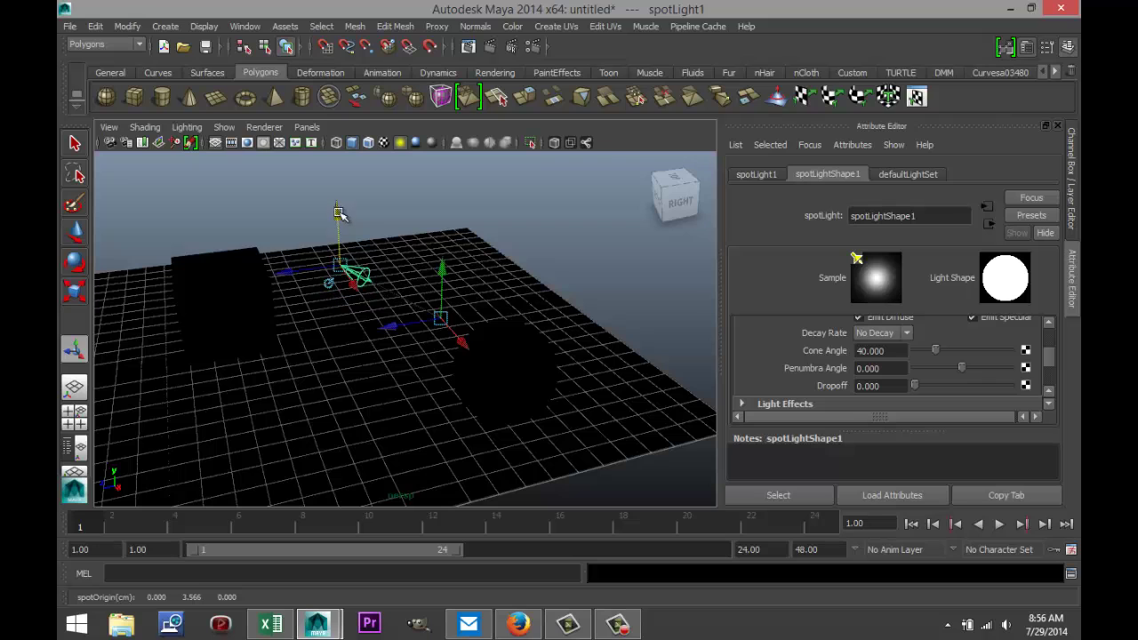
{"action": "left_click_drag", "start_coordinate": [455, 336], "coordinate": [515, 408]}
- Rotate the spot light horizontally and vertically until its cone points at the sphere
{"action": "scroll", "coordinate": [404, 368], "scroll_direction": "up", "scroll_amount": 3}
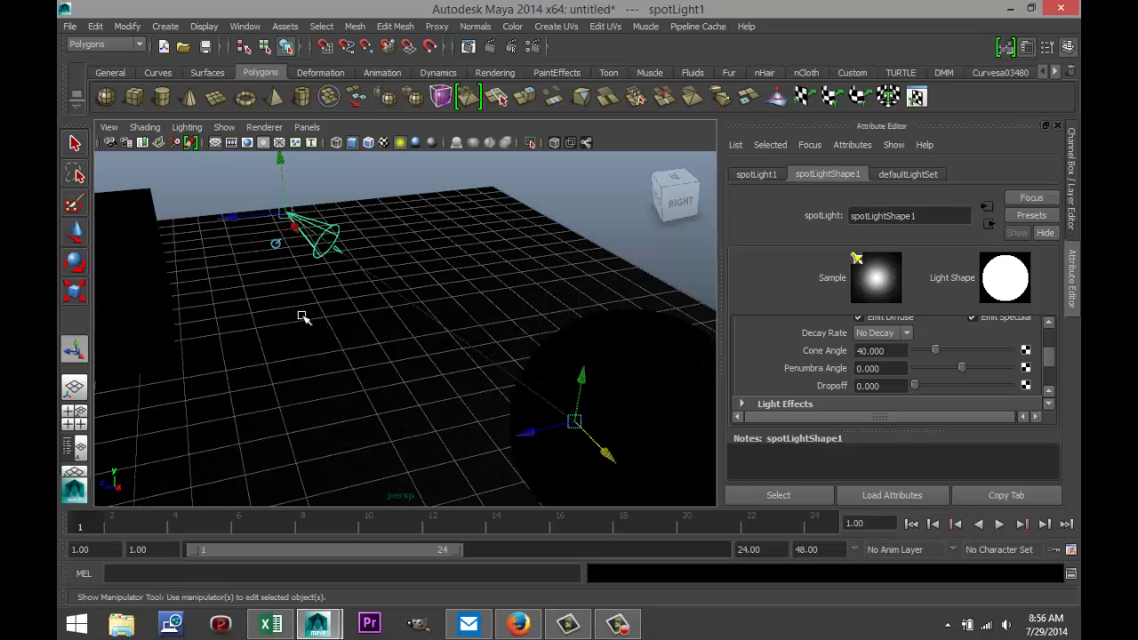
{"action": "left_click_drag", "start_coordinate": [302, 317], "coordinate": [484, 375], "text": "alt"}
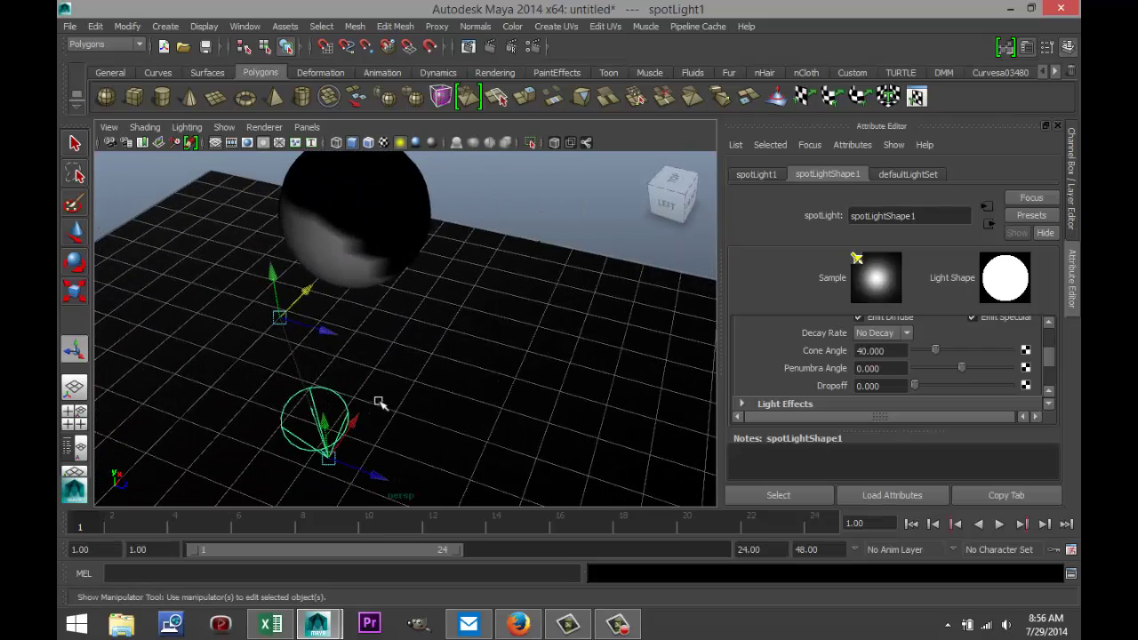
{"action": "key", "text": "e"}
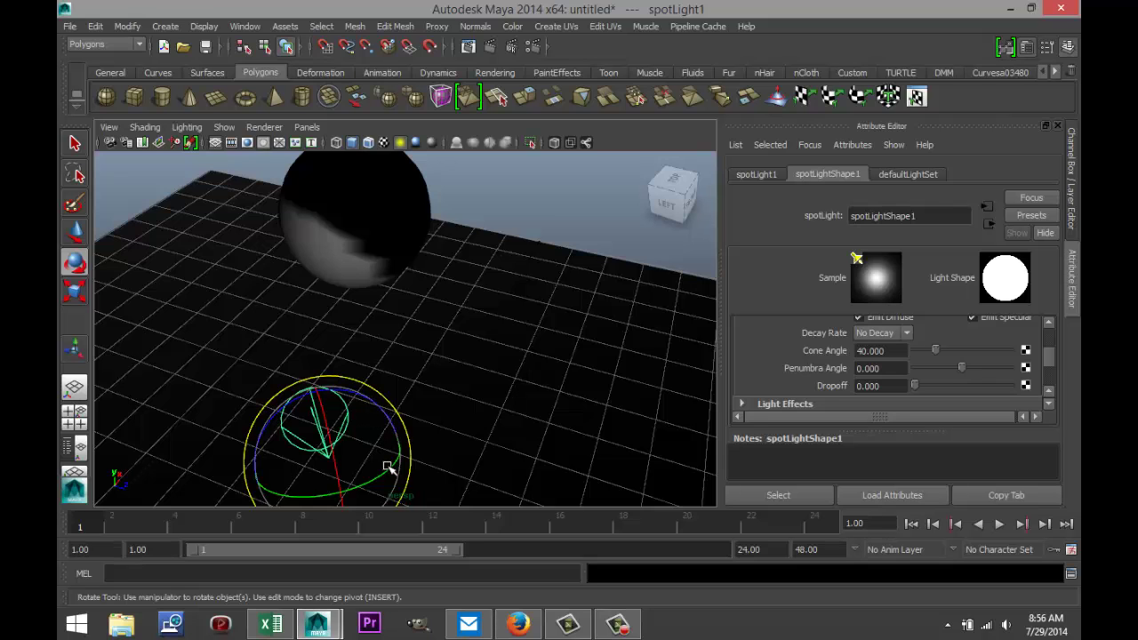
{"action": "left_click_drag", "start_coordinate": [384, 471], "coordinate": [367, 475]}
{"action": "left_click_drag", "start_coordinate": [316, 406], "coordinate": [313, 417]}
{"action": "scroll", "coordinate": [527, 412], "scroll_direction": "down", "scroll_amount": 3}
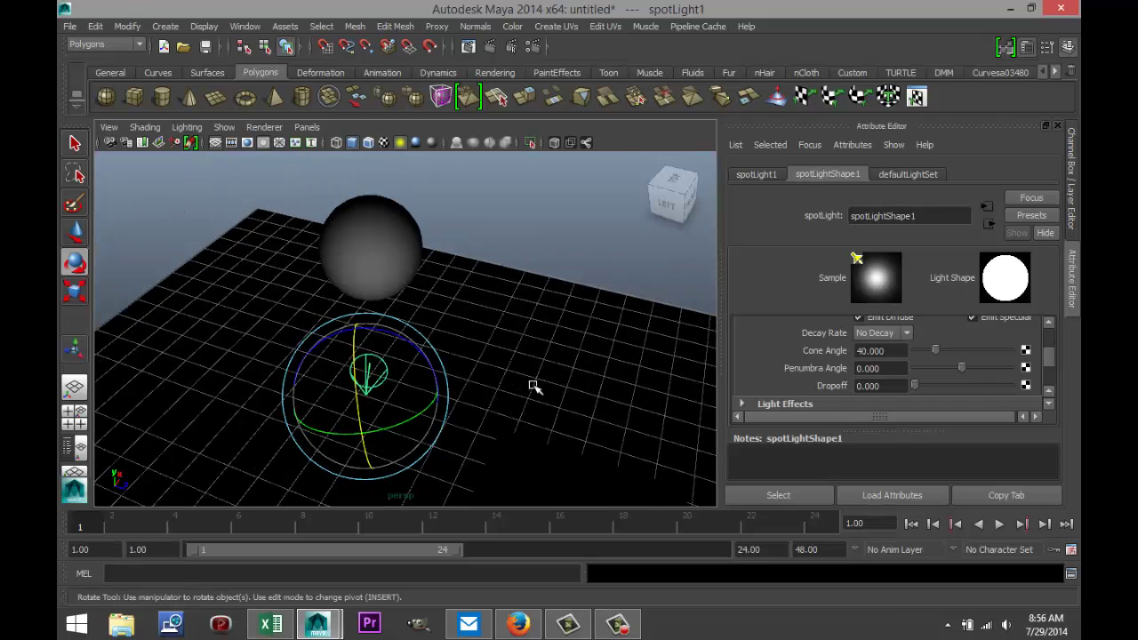
{"action": "left_click_drag", "start_coordinate": [533, 386], "coordinate": [412, 392], "text": "alt"}
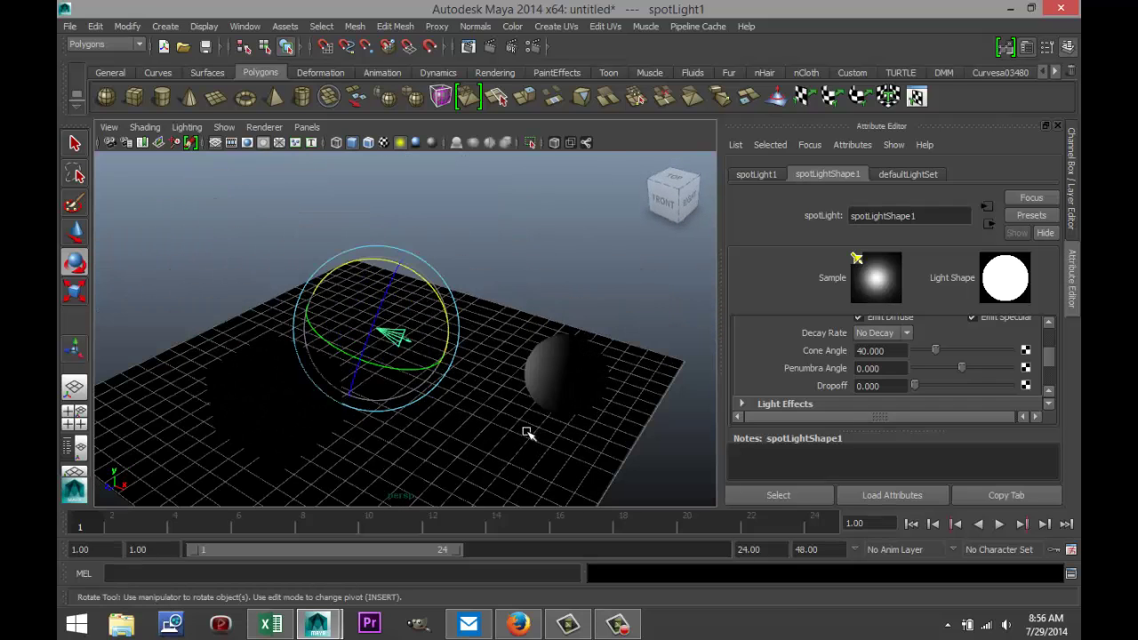
- Reposition the spot light's aim point with the Show Manipulator Tool to about 7.26, 2.73, -3.70 cm at the sphere
{"action": "key", "text": "t"}
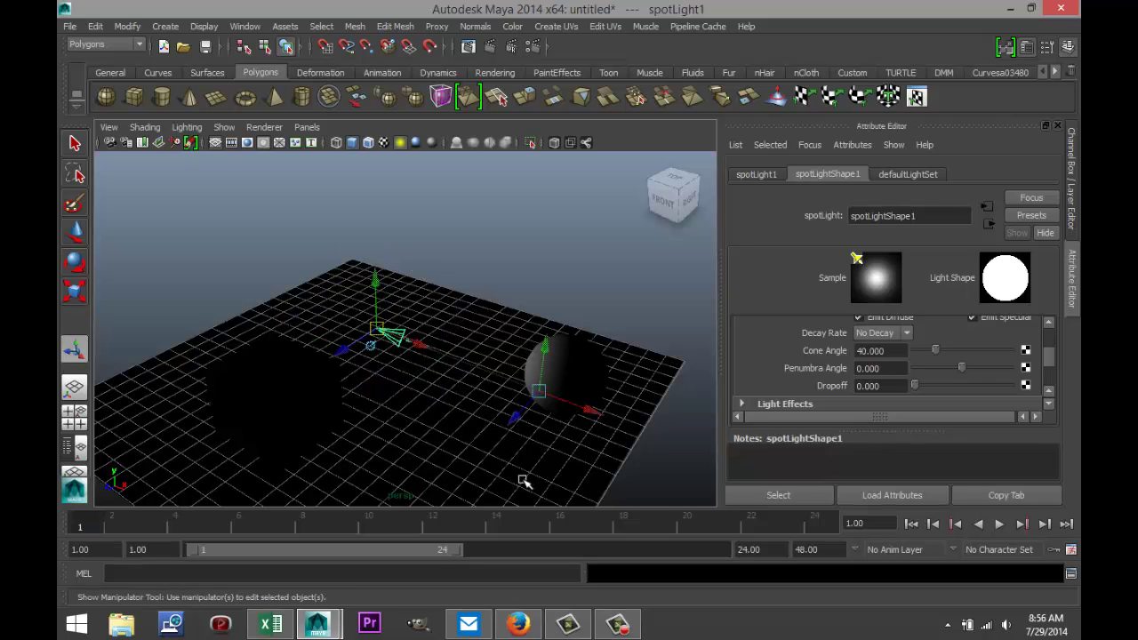
{"action": "left_click_drag", "start_coordinate": [546, 348], "coordinate": [562, 318]}
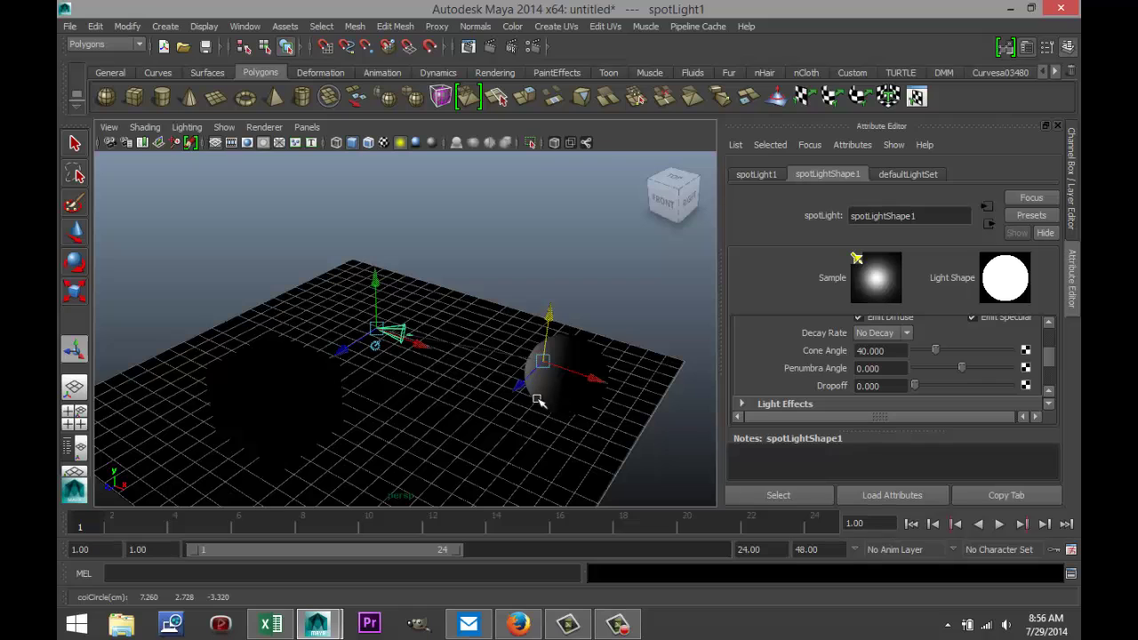
{"action": "mouse_move", "coordinate": [537, 402]}
{"action": "left_mouse_down"}
{"action": "mouse_move", "coordinate": [521, 383]}
{"action": "mouse_move", "coordinate": [491, 414]}
{"action": "mouse_move", "coordinate": [531, 394]}
{"action": "left_mouse_up"}
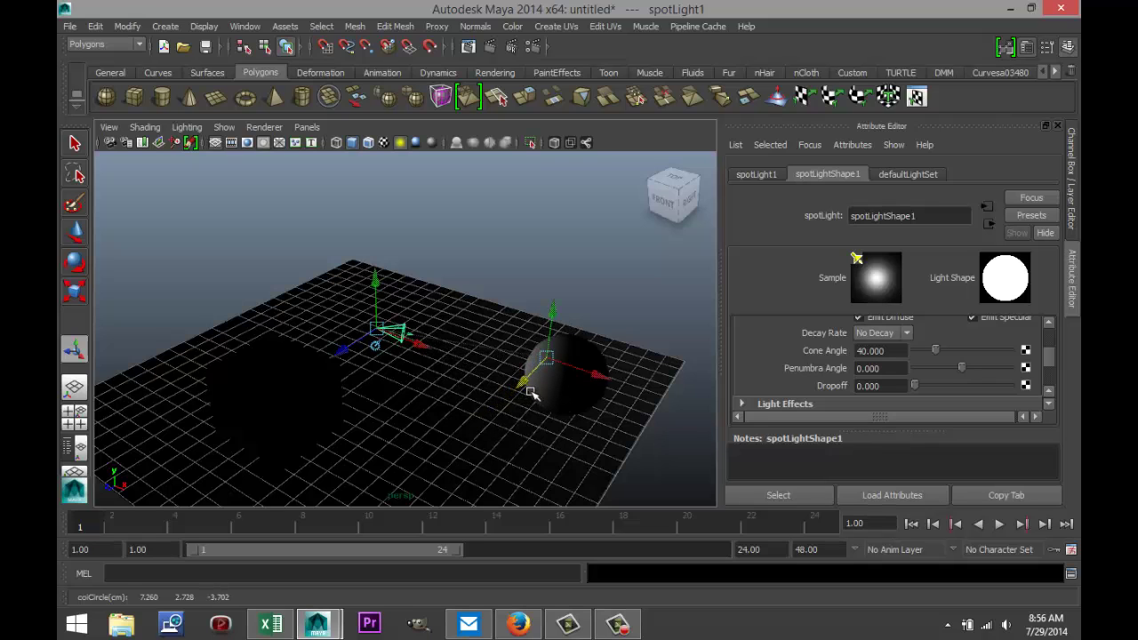
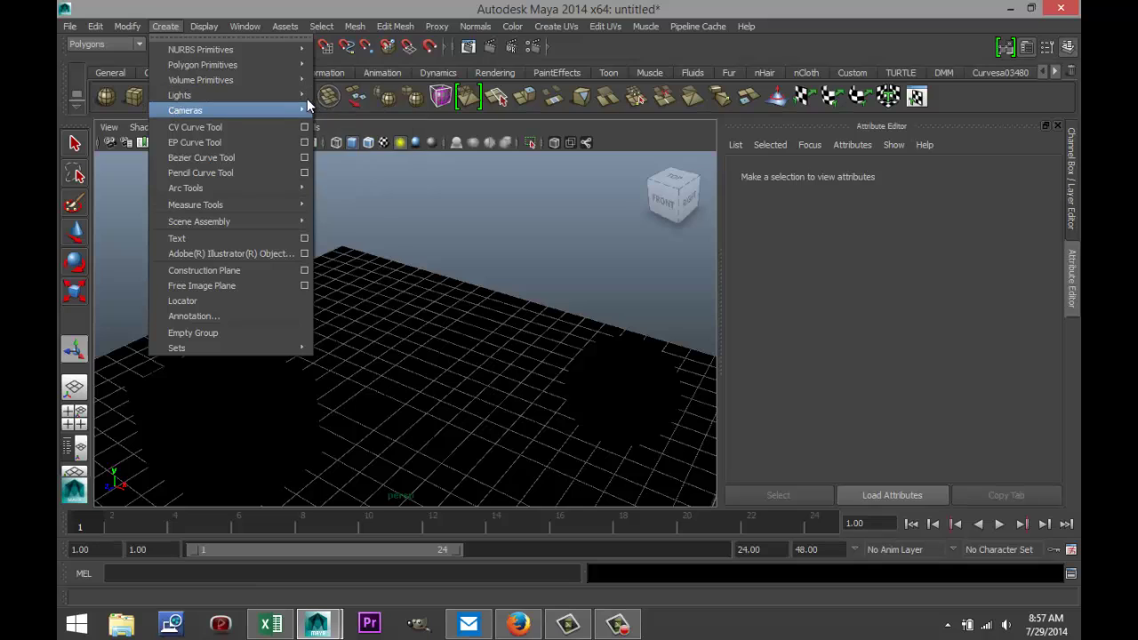
- Create an area light in the scene
{"action": "left_click", "coordinate": [374, 174]}
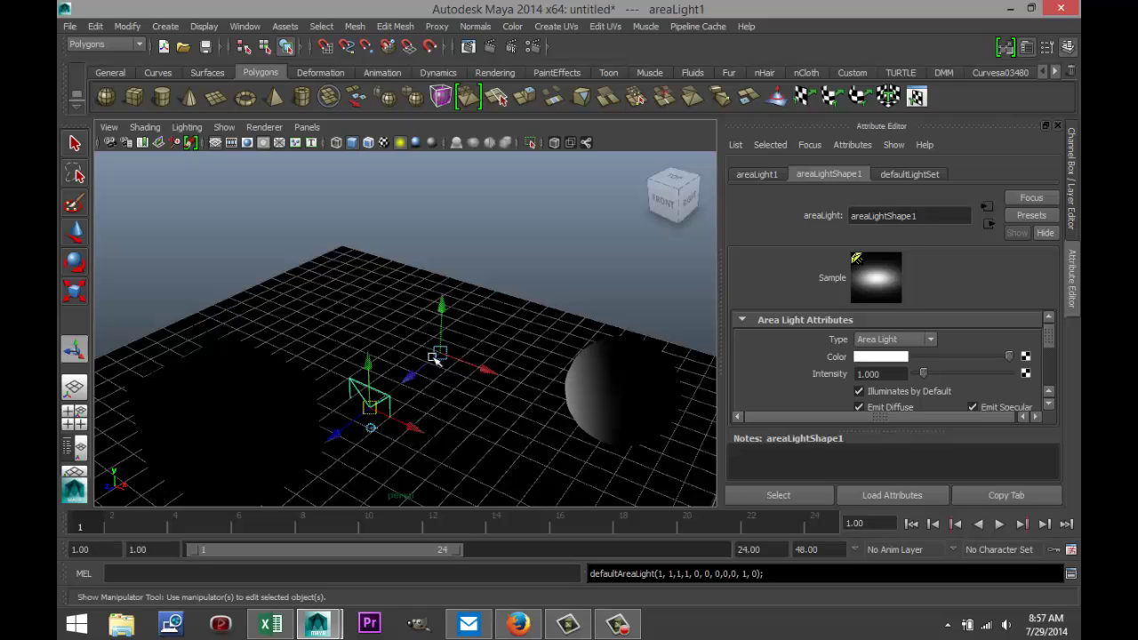
- Raise the area light vertically with the Move Tool so it stands above the ground plane
{"action": "left_click", "coordinate": [371, 429]}
{"action": "left_click", "coordinate": [371, 429]}
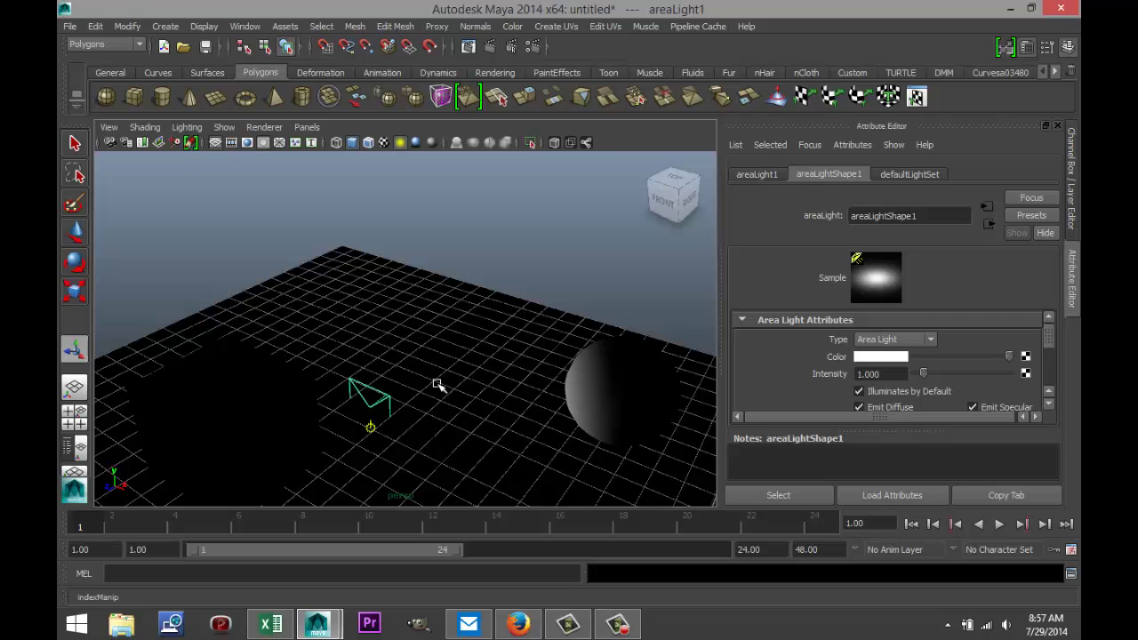
{"action": "key", "text": "w"}
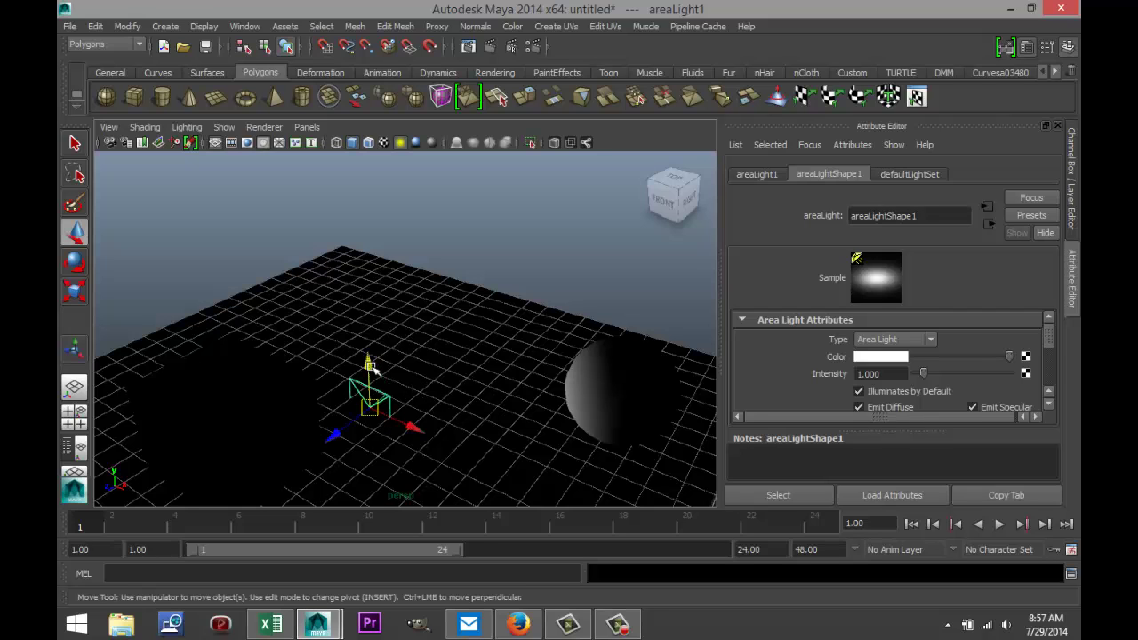
{"action": "left_click_drag", "start_coordinate": [372, 355], "coordinate": [366, 289]}
{"action": "scroll", "coordinate": [413, 347], "scroll_direction": "up", "scroll_amount": 4}
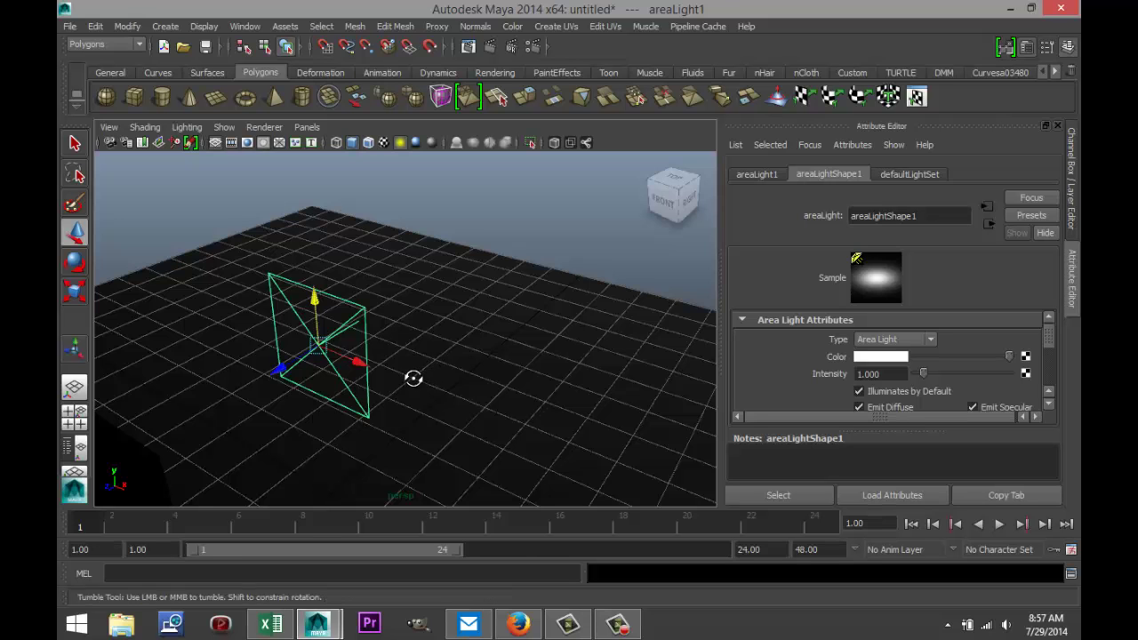
- Rotate the area light to about -158° around X so it shines on the nearby side of the cube
{"action": "left_click_drag", "start_coordinate": [411, 376], "coordinate": [303, 396], "text": "alt"}
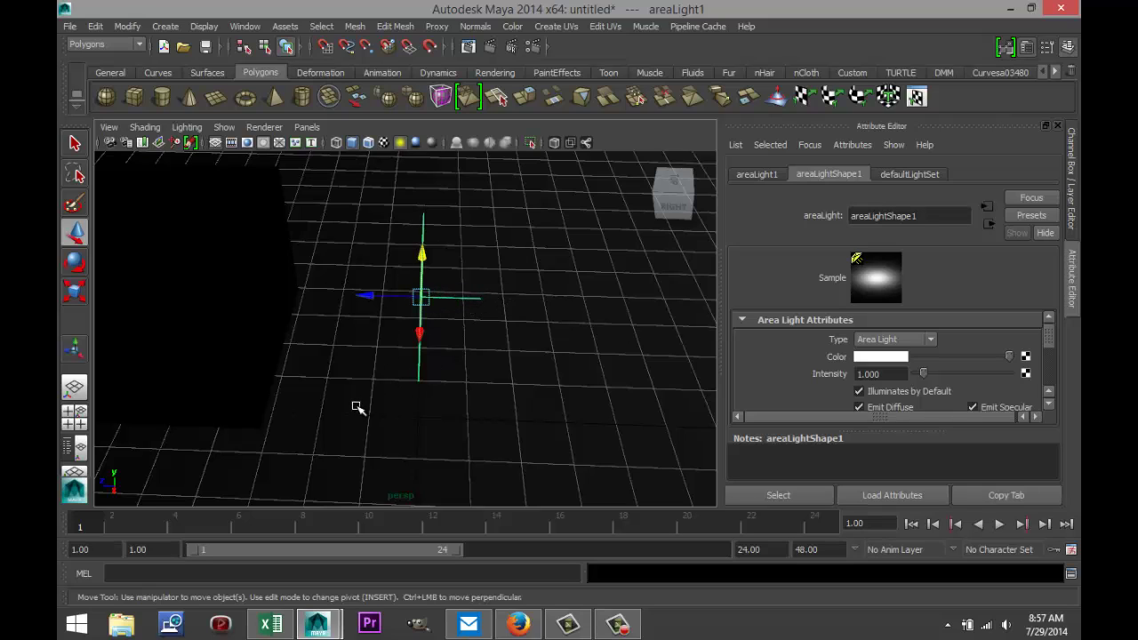
{"action": "left_click_drag", "start_coordinate": [355, 407], "coordinate": [418, 382], "text": "alt"}
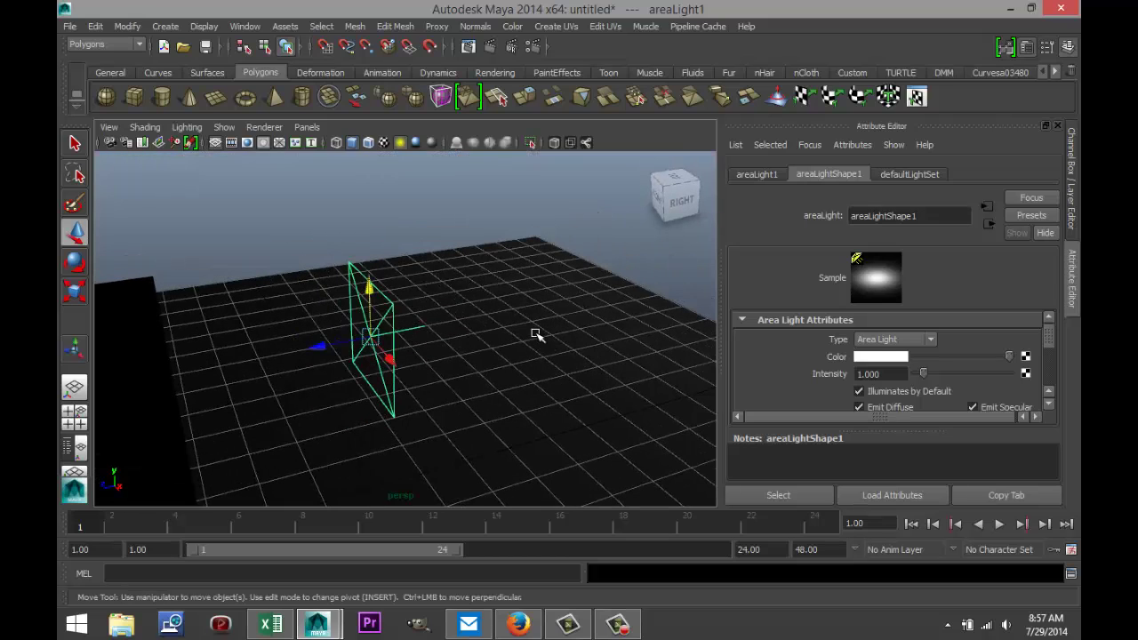
{"action": "key", "text": "e"}
{"action": "left_click_drag", "start_coordinate": [300, 318], "coordinate": [419, 307]}
{"action": "left_click_drag", "start_coordinate": [462, 388], "coordinate": [335, 388], "text": "alt"}
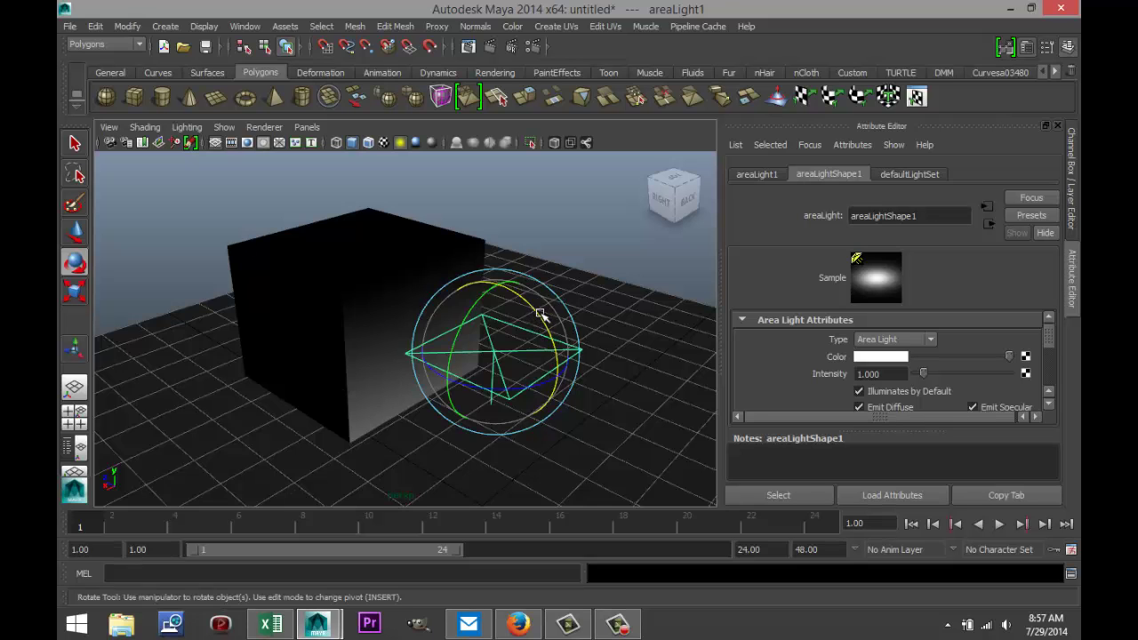
{"action": "left_click_drag", "start_coordinate": [541, 313], "coordinate": [548, 439]}
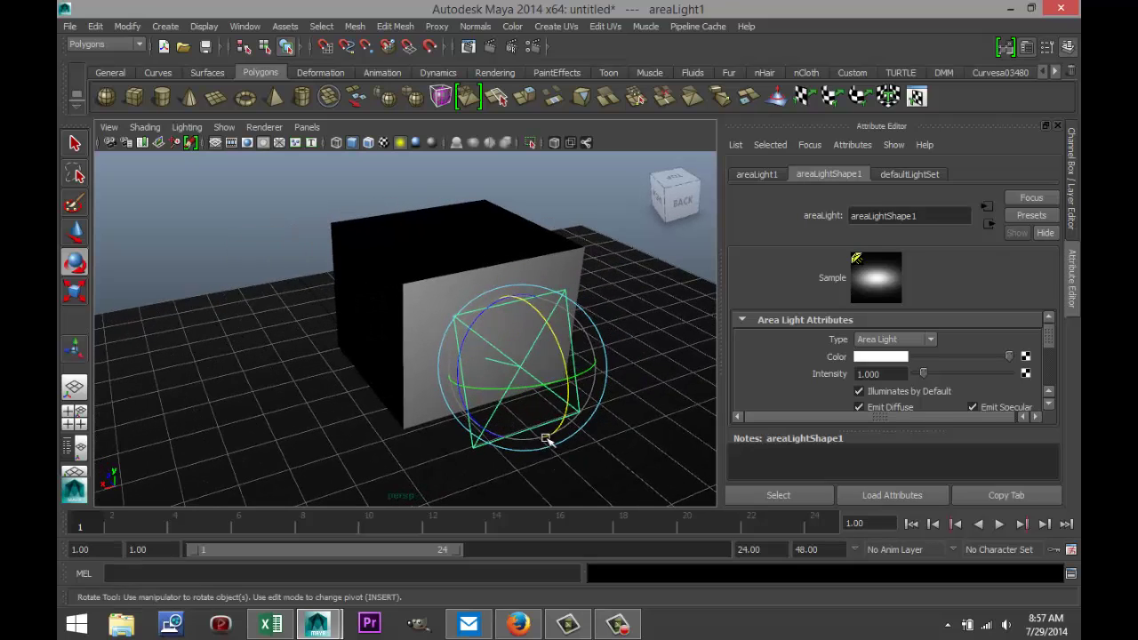
{"action": "left_click_drag", "start_coordinate": [558, 350], "coordinate": [564, 384]}
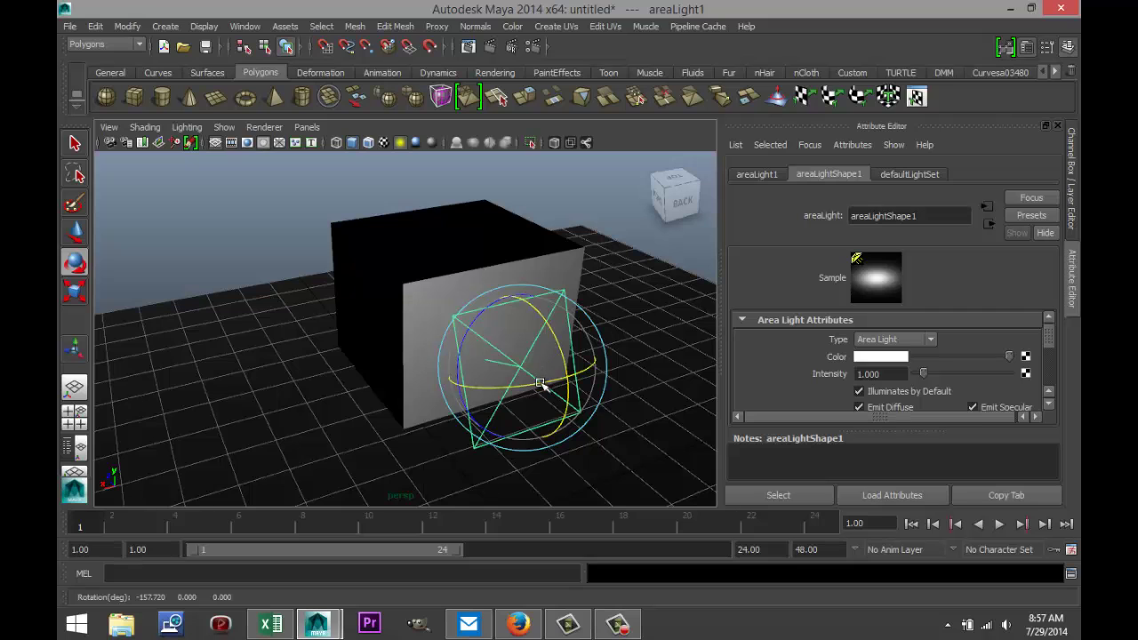
- Scale the area light to about 2.17 along X and enlarge it along Y as well
{"action": "key", "text": "r"}
{"action": "left_click_drag", "start_coordinate": [461, 386], "coordinate": [378, 389]}
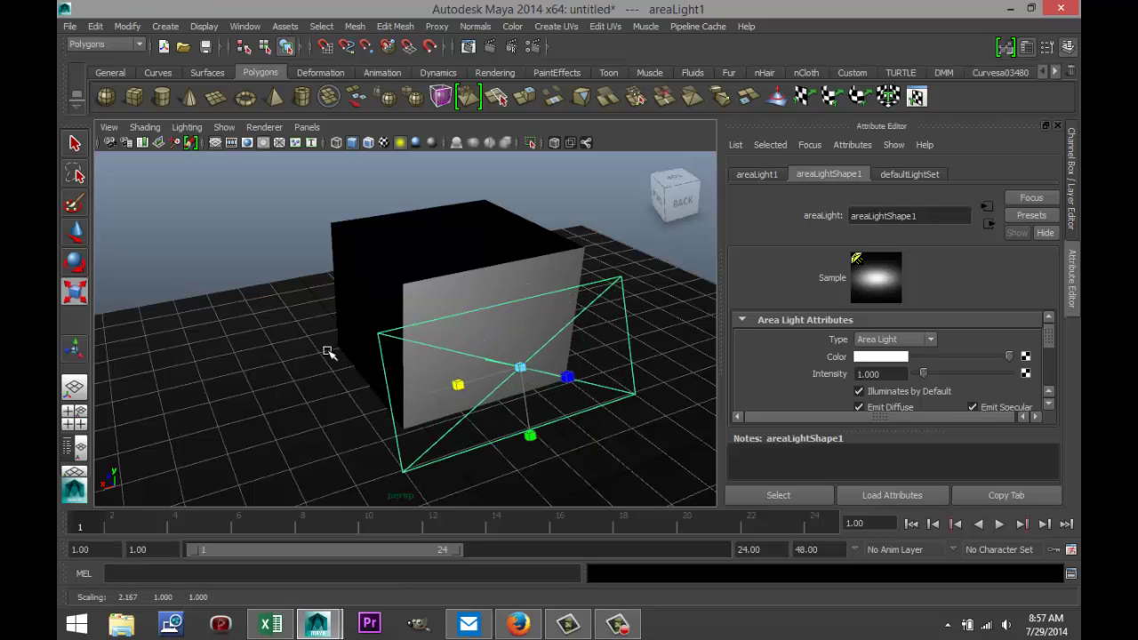
{"action": "left_click_drag", "start_coordinate": [325, 350], "coordinate": [356, 350], "text": "alt"}
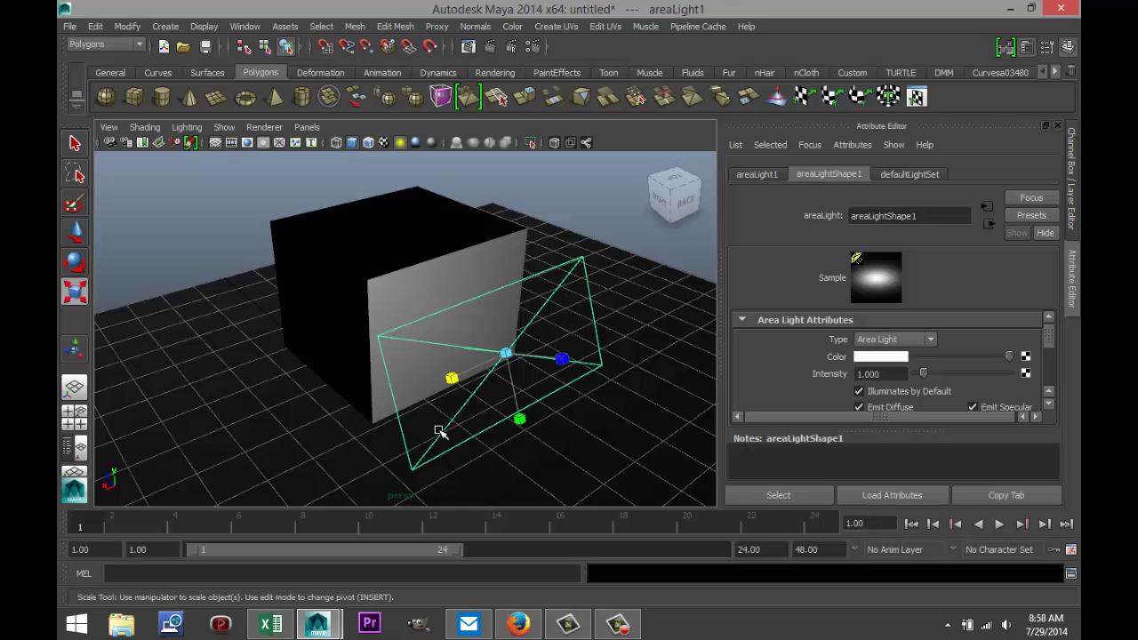
{"action": "left_click_drag", "start_coordinate": [520, 419], "coordinate": [646, 416]}
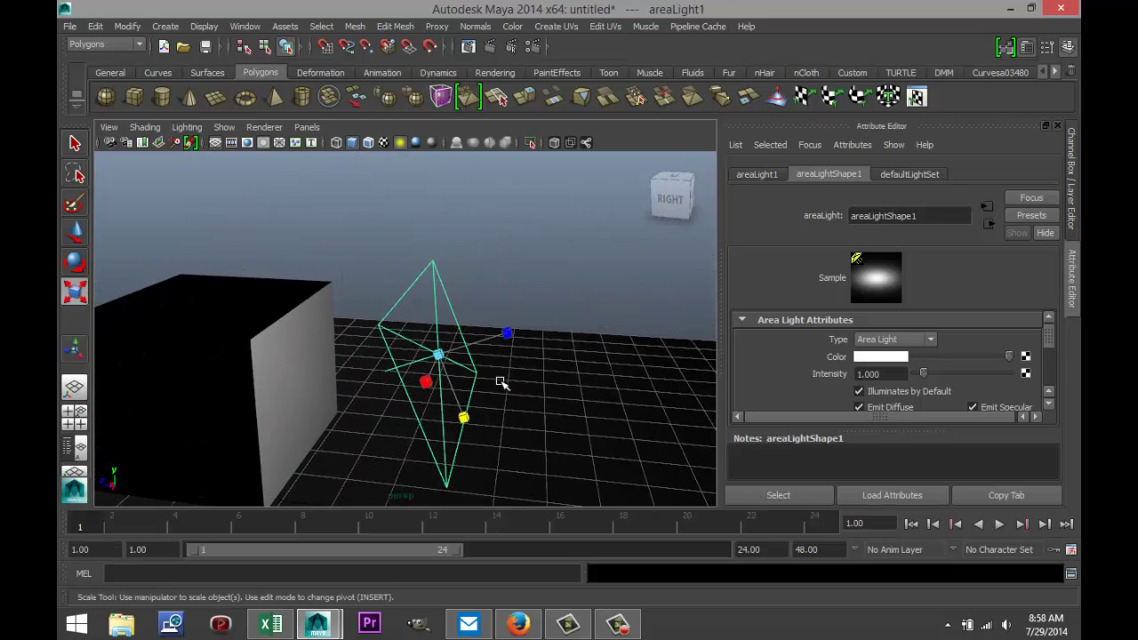
- Rotate the area light to about -176° around X to face the cube, and tilt it further around the same axis
{"action": "key", "text": "e"}
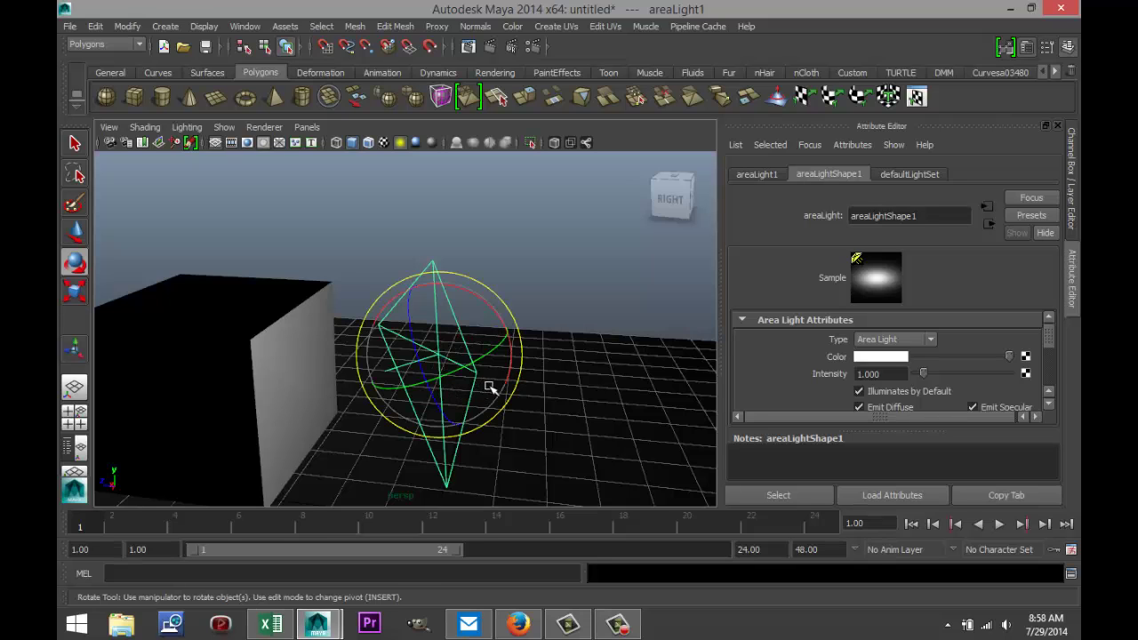
{"action": "left_click_drag", "start_coordinate": [501, 324], "coordinate": [508, 333]}
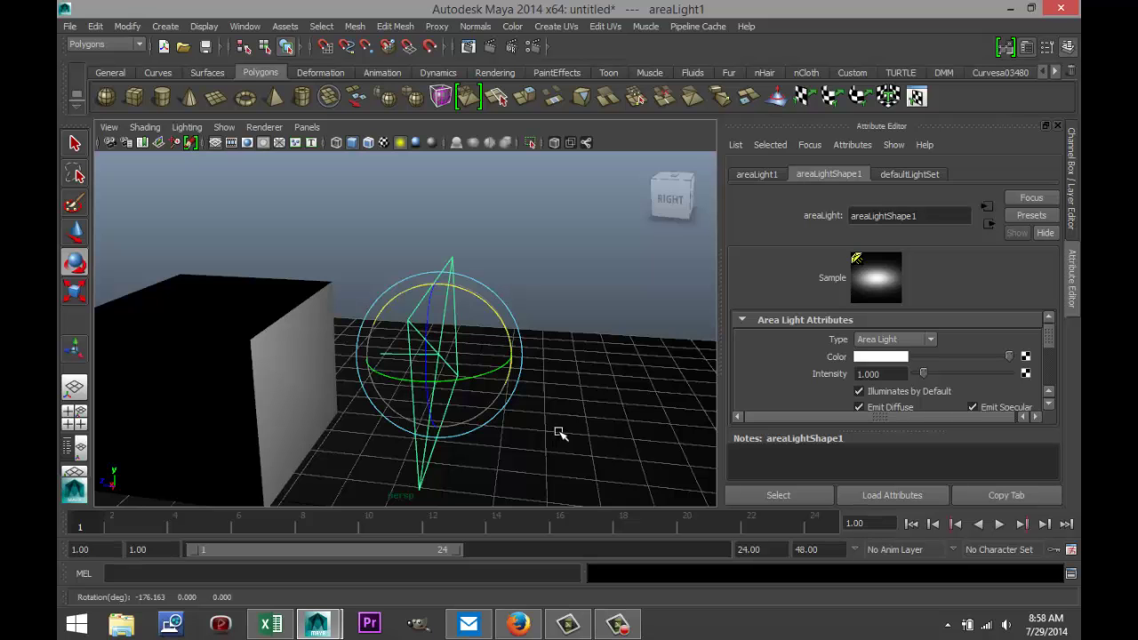
{"action": "left_click_drag", "start_coordinate": [527, 427], "coordinate": [584, 439], "text": "alt"}
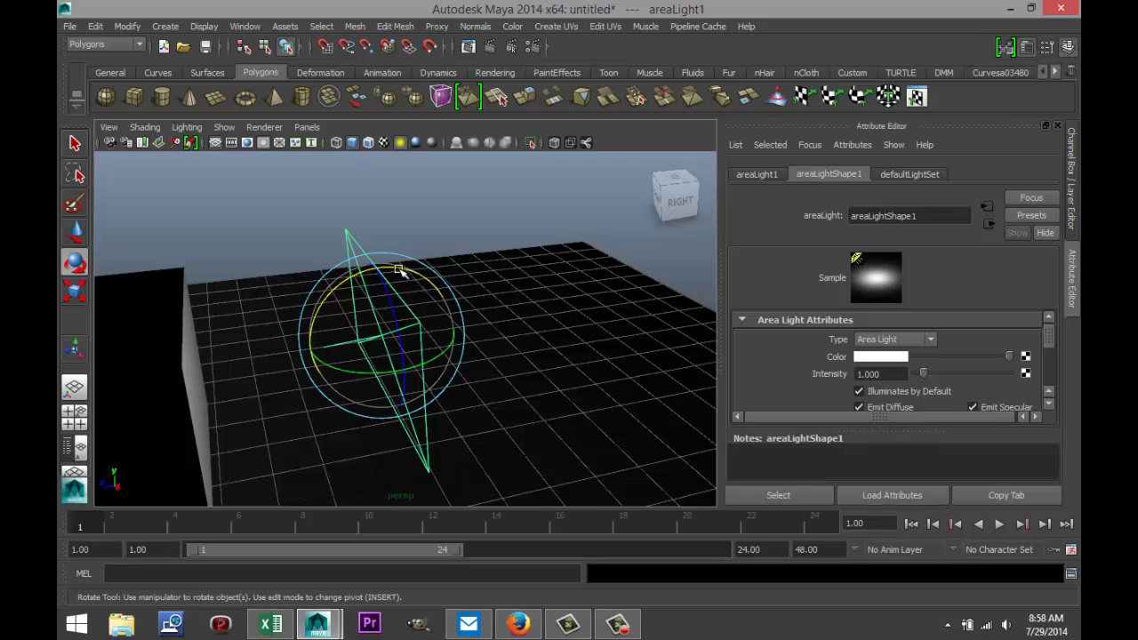
{"action": "left_click_drag", "start_coordinate": [405, 271], "coordinate": [373, 293]}
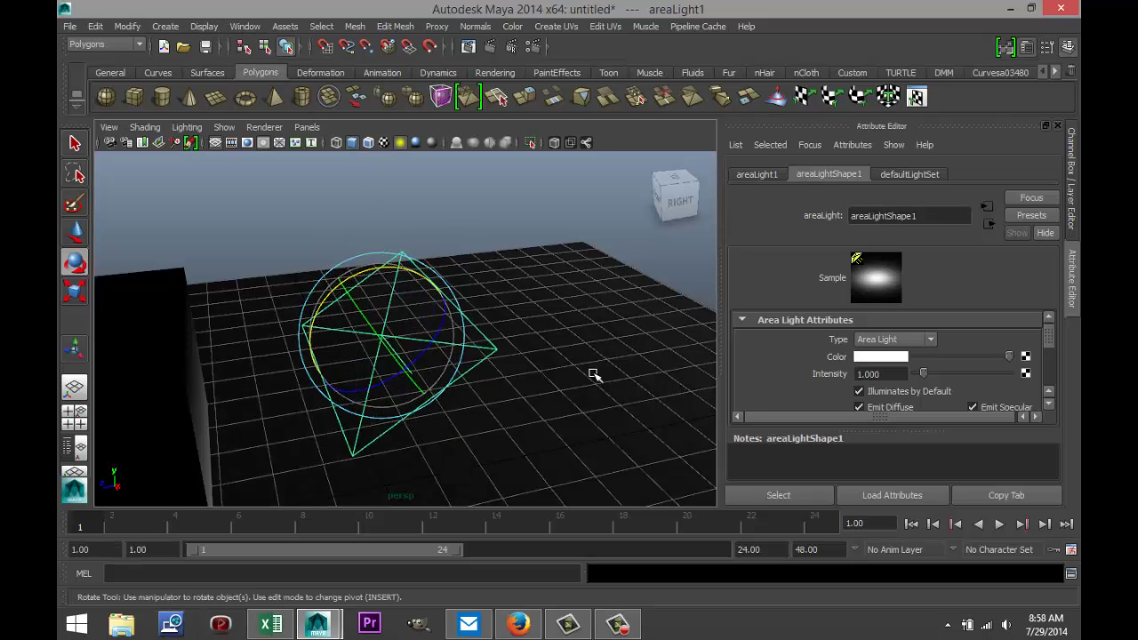
- Delete the area light from the scene
{"action": "left_click", "coordinate": [415, 337]}
{"action": "left_click", "coordinate": [445, 368]}
{"action": "key", "text": "Delete"}
- Create a volume light and raise it about 3.83 cm above the ground plane beside the cube
{"action": "left_click", "coordinate": [176, 30]}
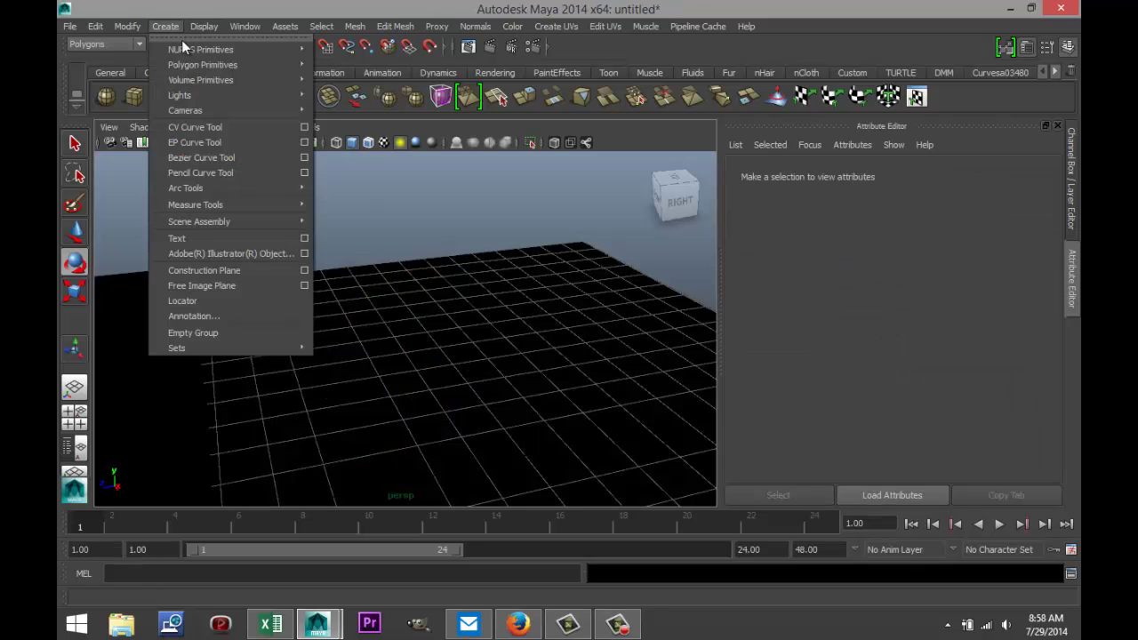
{"action": "mouse_move", "coordinate": [260, 93]}
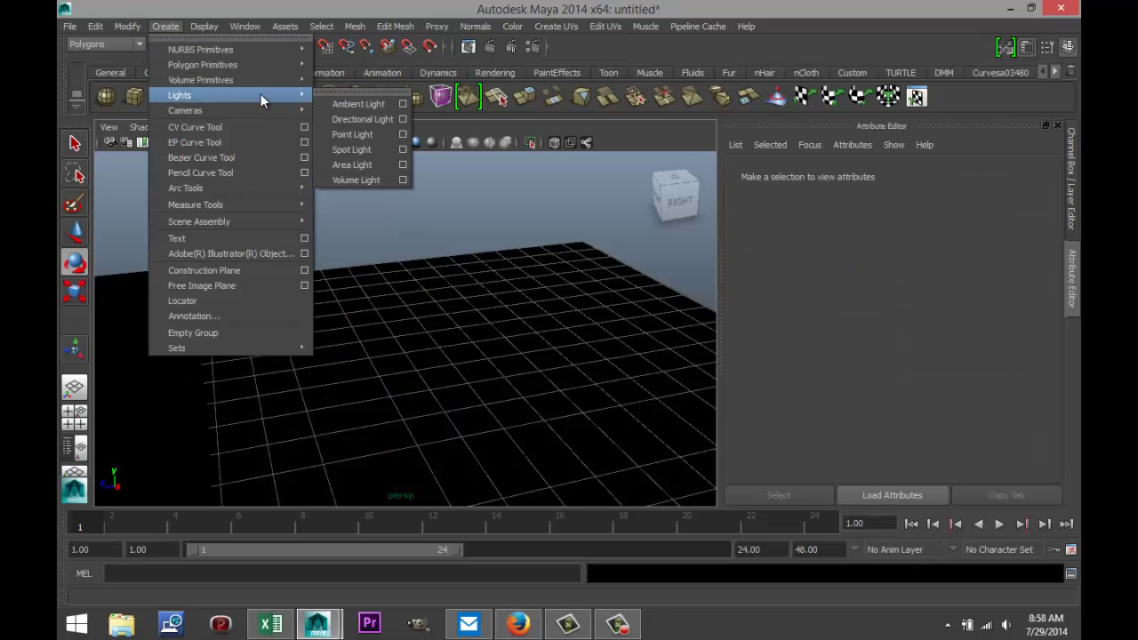
{"action": "left_click", "coordinate": [375, 180]}
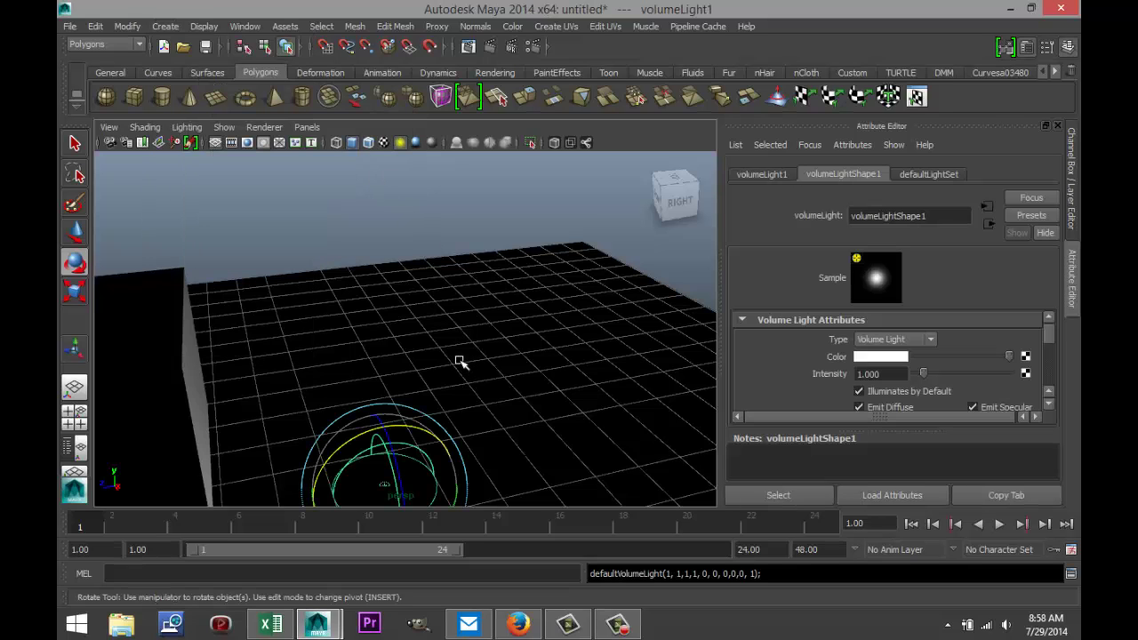
{"action": "key", "text": "w"}
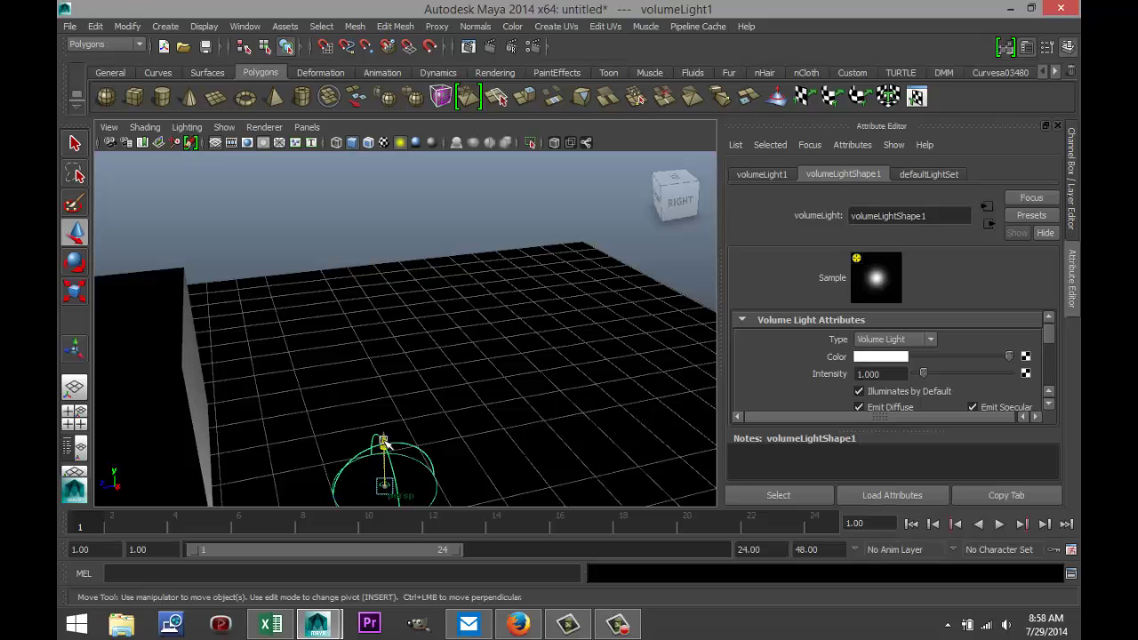
{"action": "left_click_drag", "start_coordinate": [383, 441], "coordinate": [382, 251]}
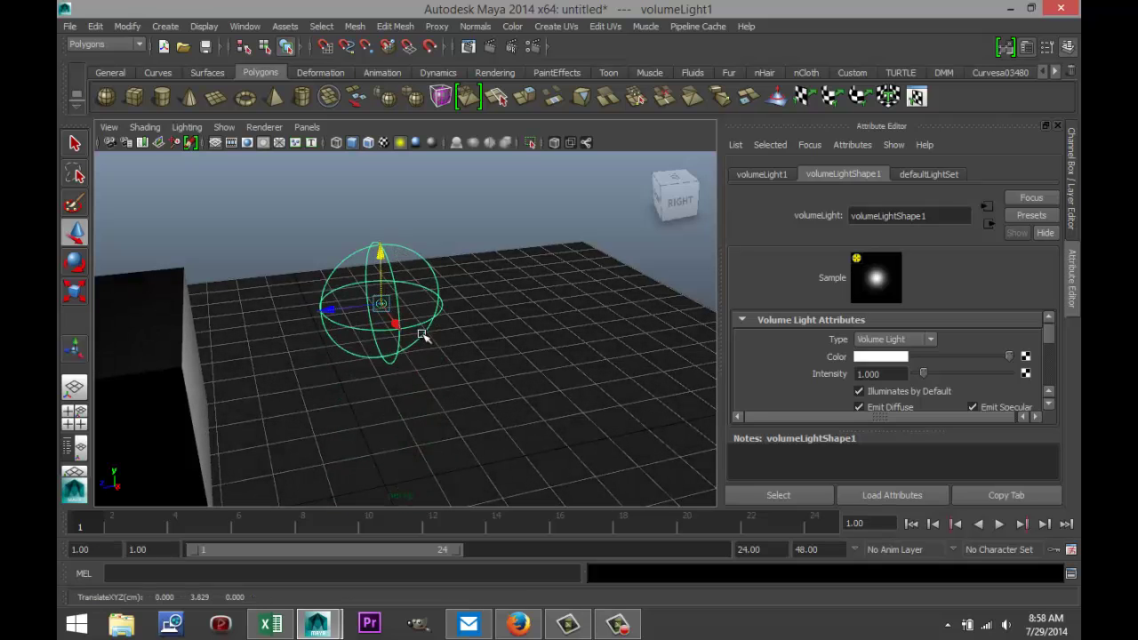
- Examine the volume light beside the cube and delete it from the scene
{"action": "left_click_drag", "start_coordinate": [426, 368], "coordinate": [333, 388], "text": "alt"}
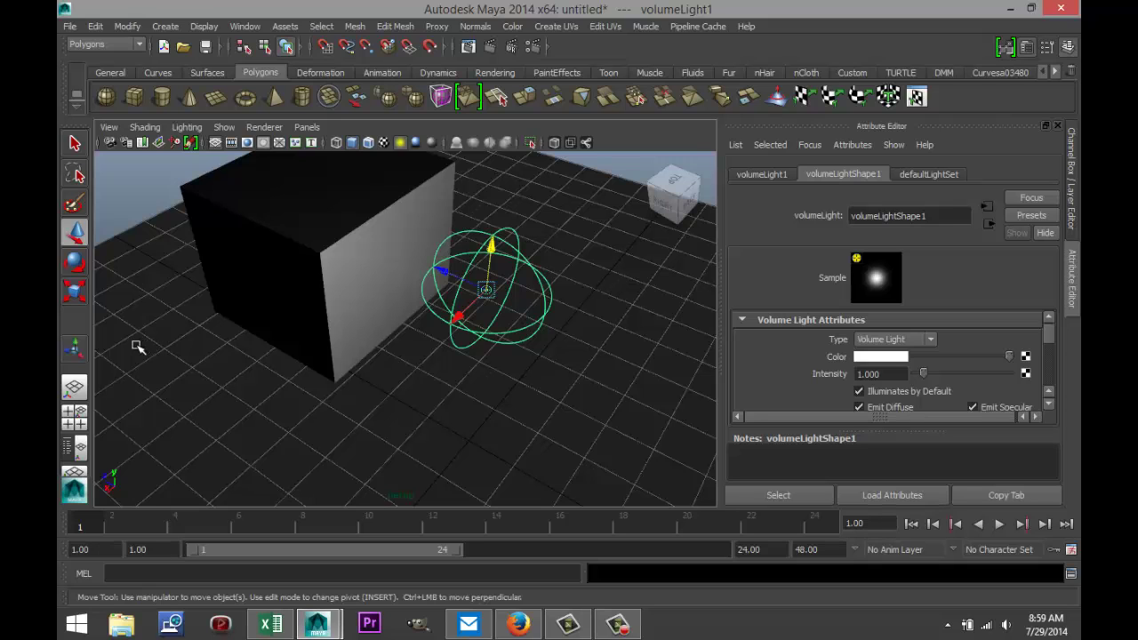
{"action": "left_click_drag", "start_coordinate": [267, 418], "coordinate": [323, 403], "text": "alt"}
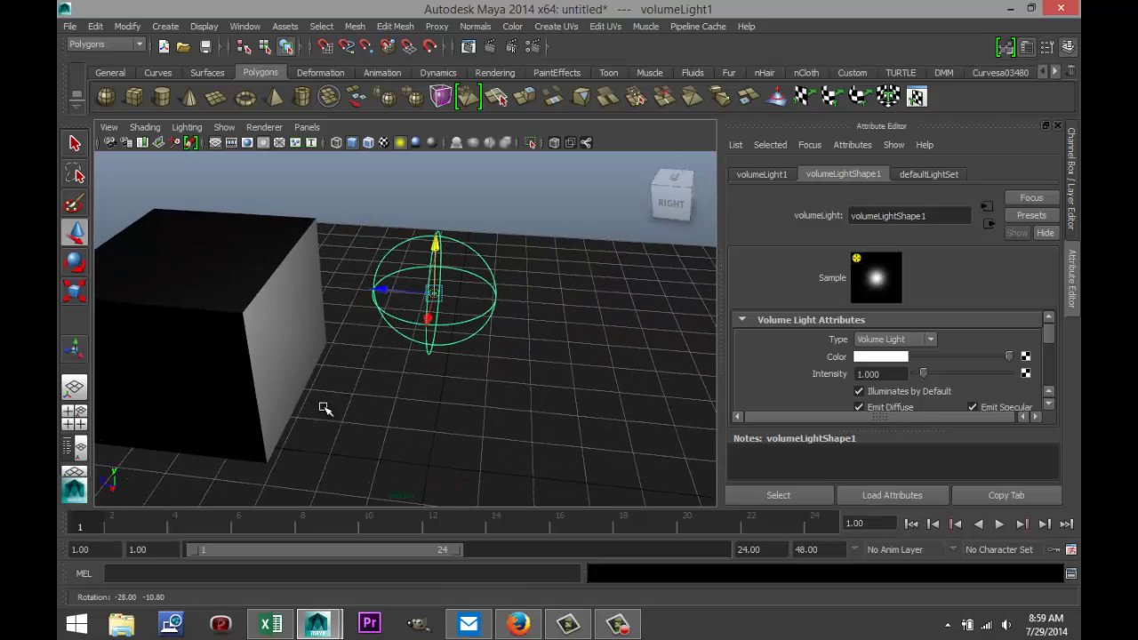
{"action": "left_click", "coordinate": [405, 415]}
{"action": "left_click", "coordinate": [477, 320]}
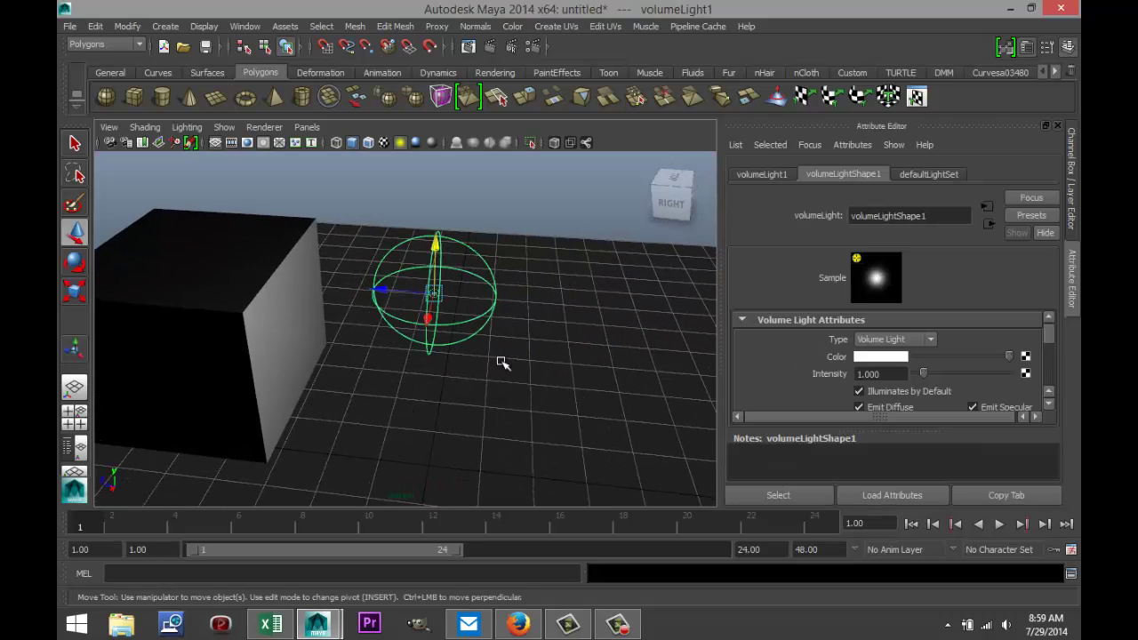
{"action": "key", "text": "Delete"}
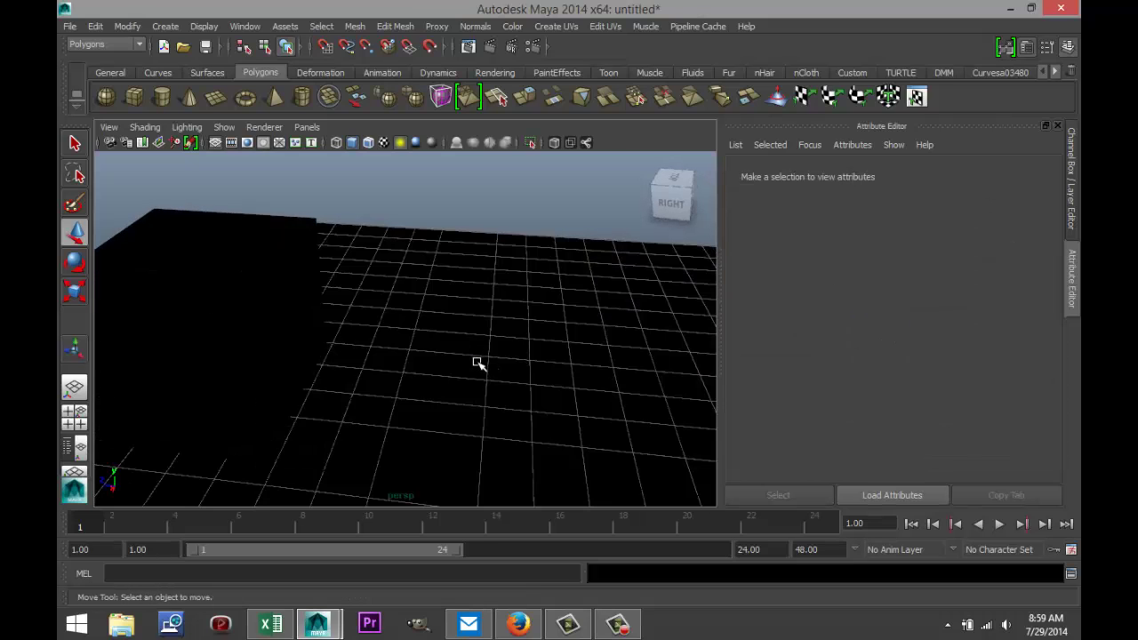
- Set the scene's renderer to mental ray in the Render Settings
{"action": "left_click_drag", "start_coordinate": [338, 373], "coordinate": [555, 364], "text": "alt"}
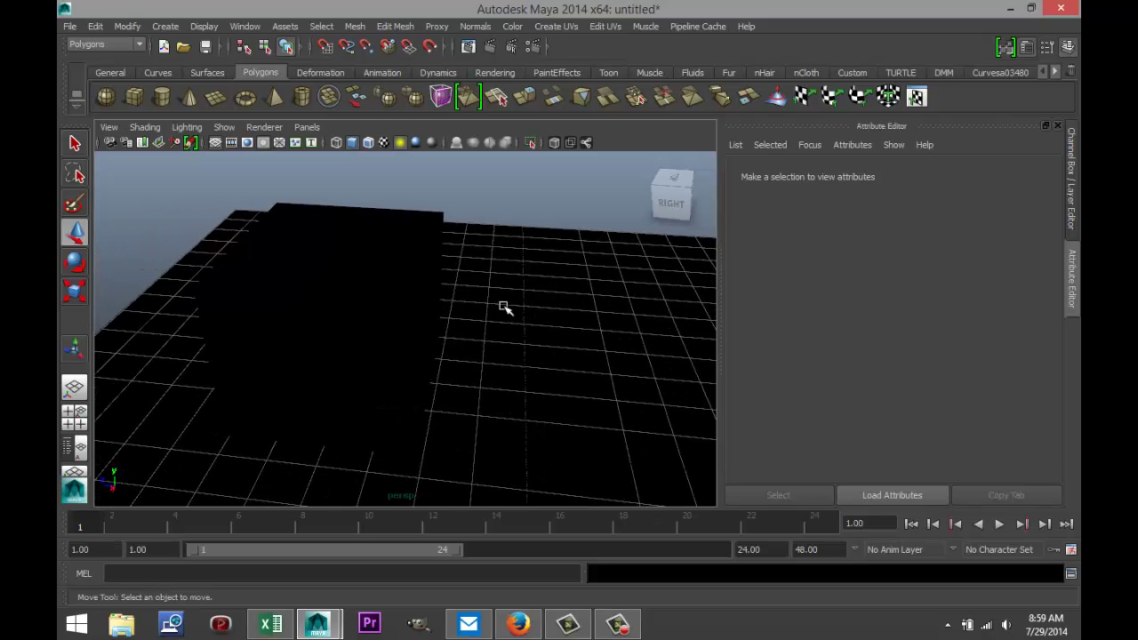
{"action": "scroll", "coordinate": [486, 338], "scroll_direction": "down", "scroll_amount": 5}
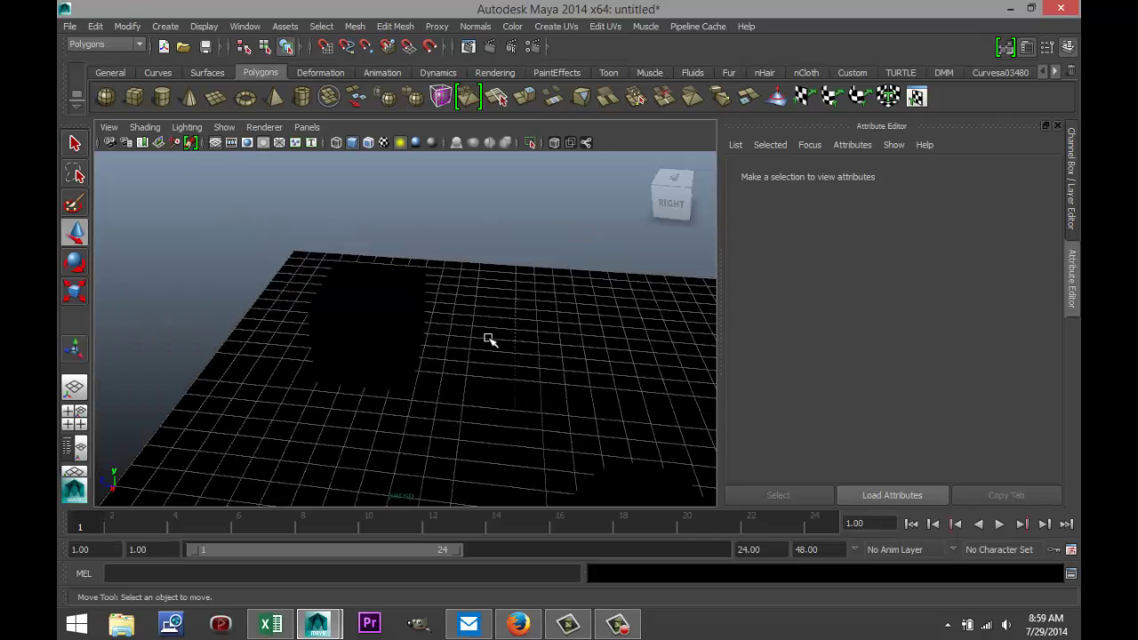
{"action": "left_click", "coordinate": [532, 47]}
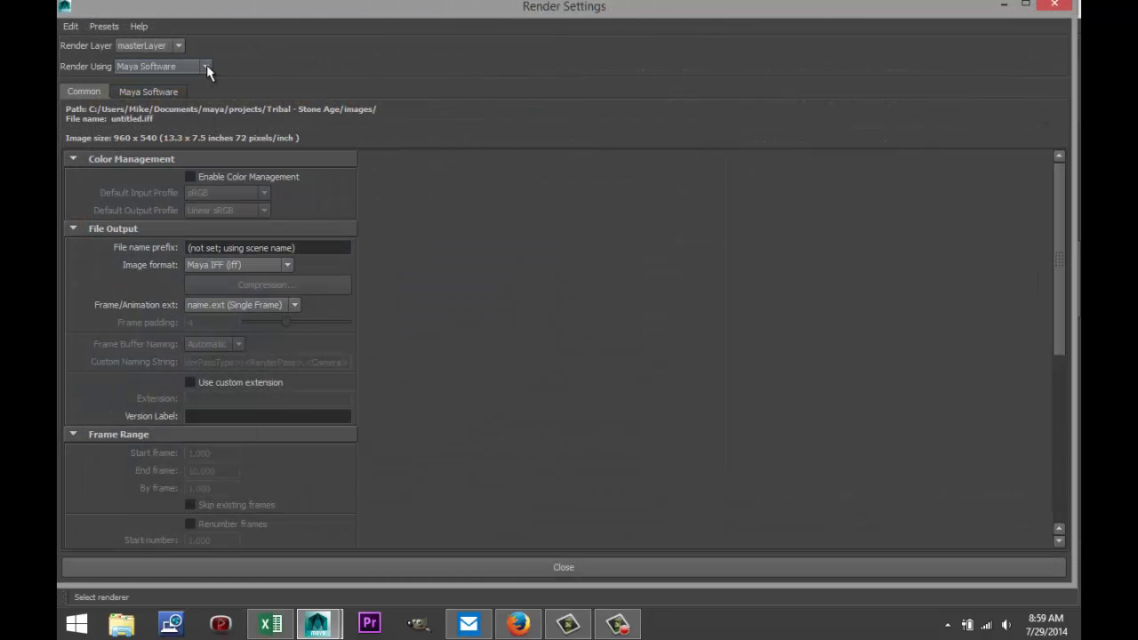
{"action": "left_click", "coordinate": [206, 65]}
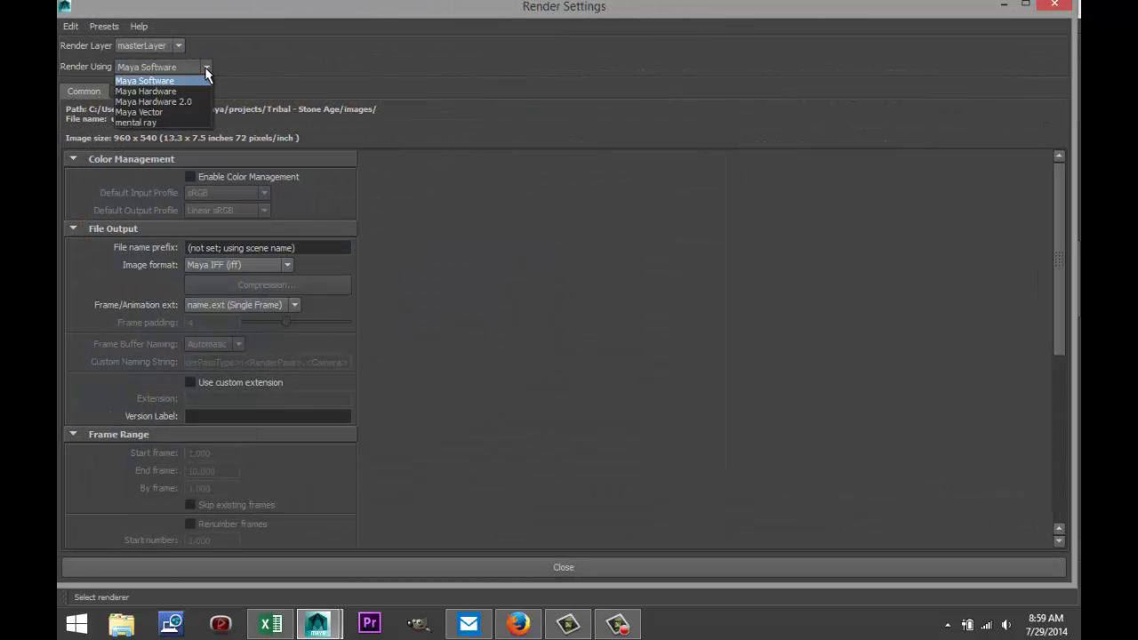
{"action": "left_click", "coordinate": [190, 124]}
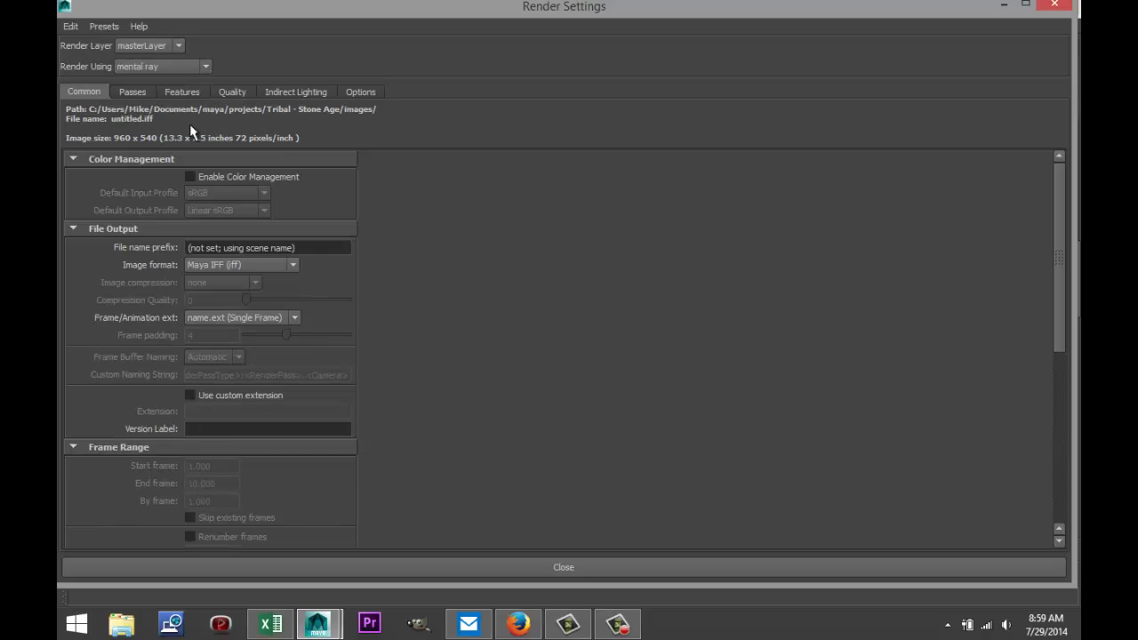
- Create an Image Based Lighting environment in mental ray's indirect lighting settings and minimize the Render Settings window
{"action": "left_click", "coordinate": [302, 92]}
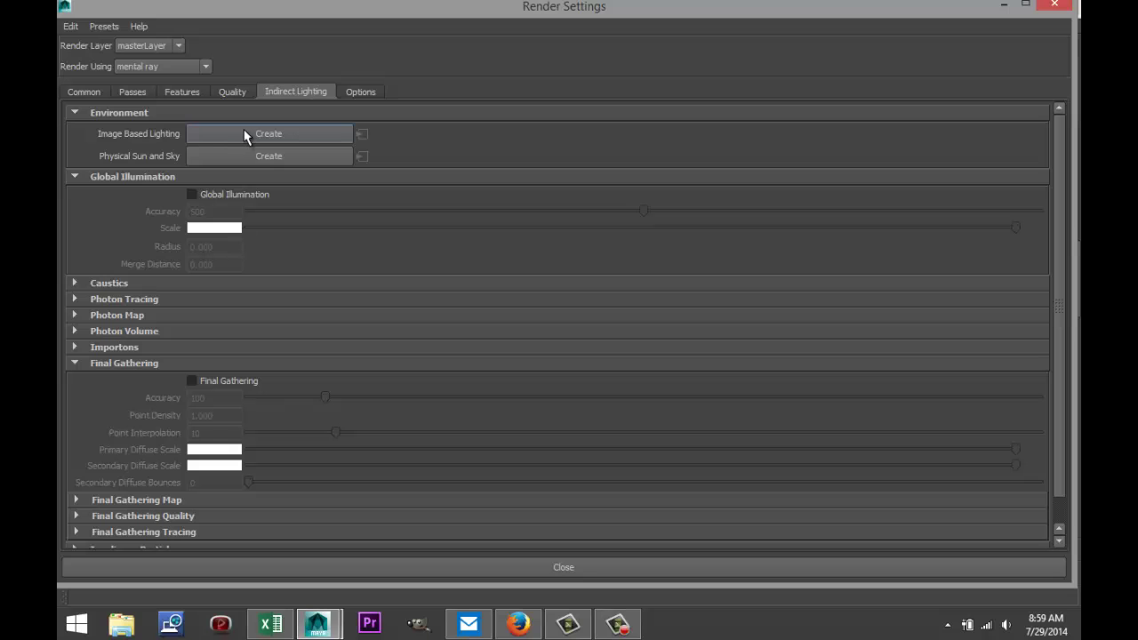
{"action": "left_click", "coordinate": [278, 131]}
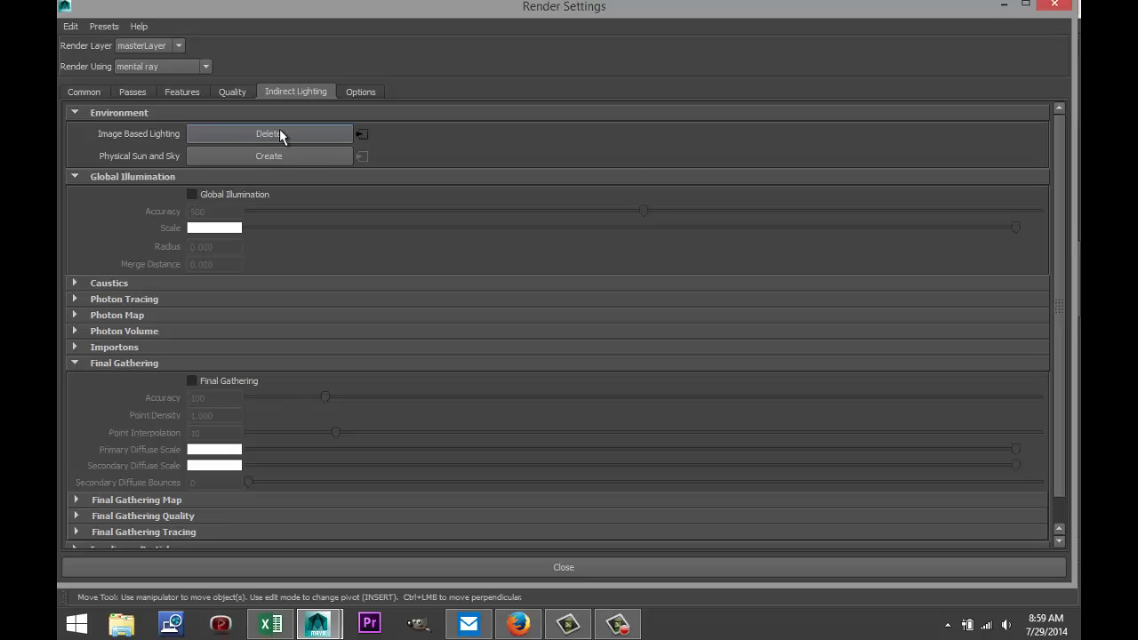
{"action": "left_click", "coordinate": [1000, 5]}
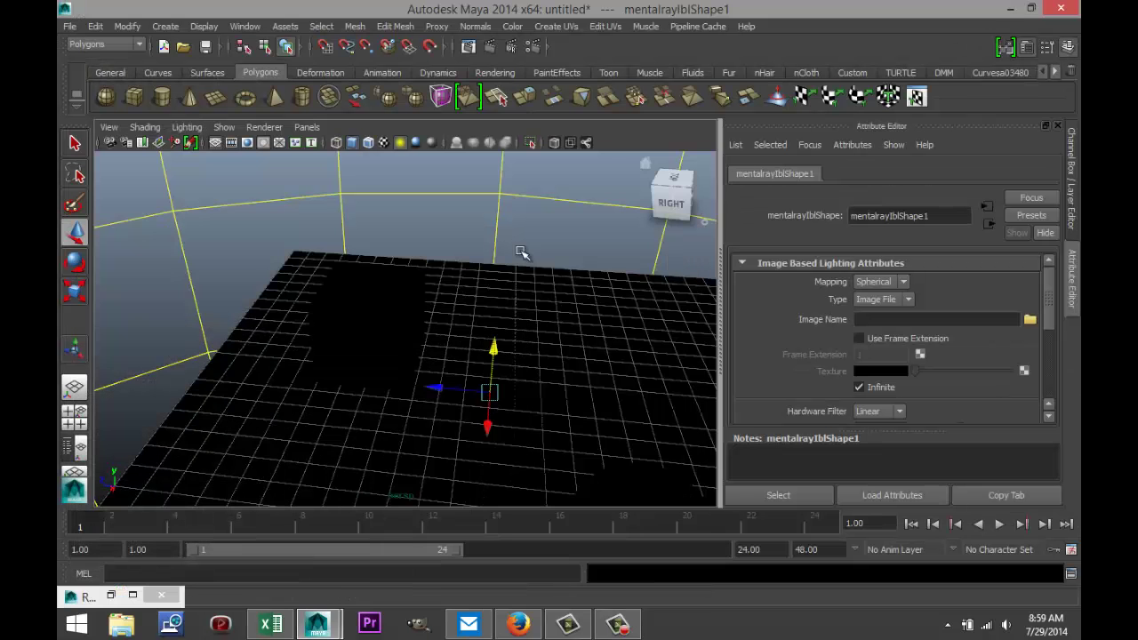
{"action": "key", "text": "f"}
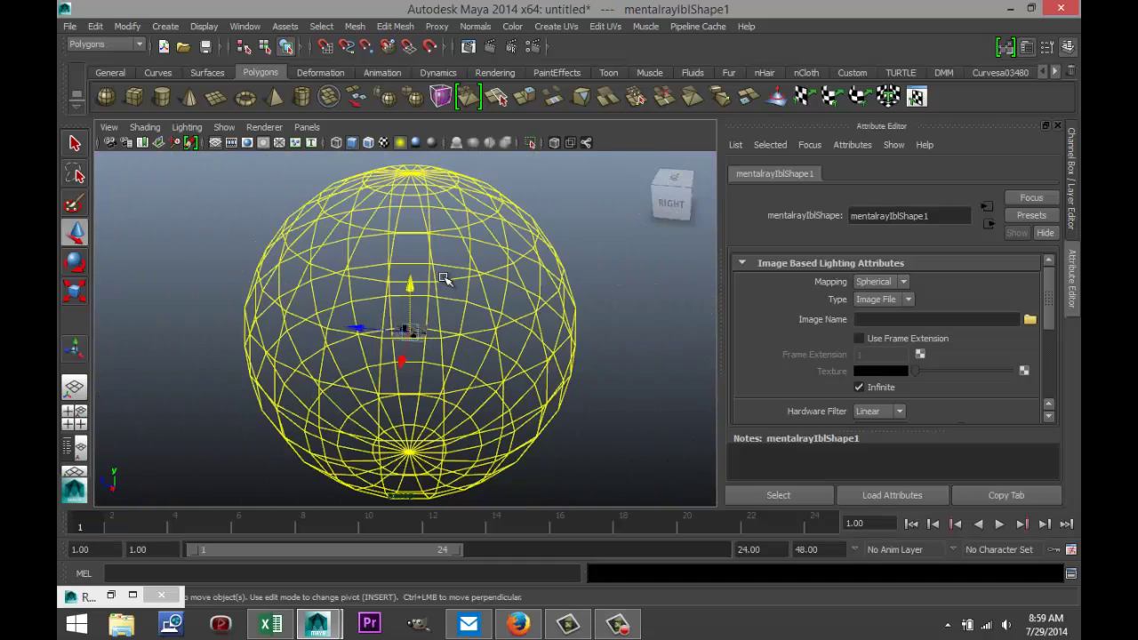
{"action": "scroll", "coordinate": [444, 279], "scroll_direction": "down", "scroll_amount": 2}
{"action": "scroll", "coordinate": [453, 287], "scroll_direction": "up", "scroll_amount": 10}
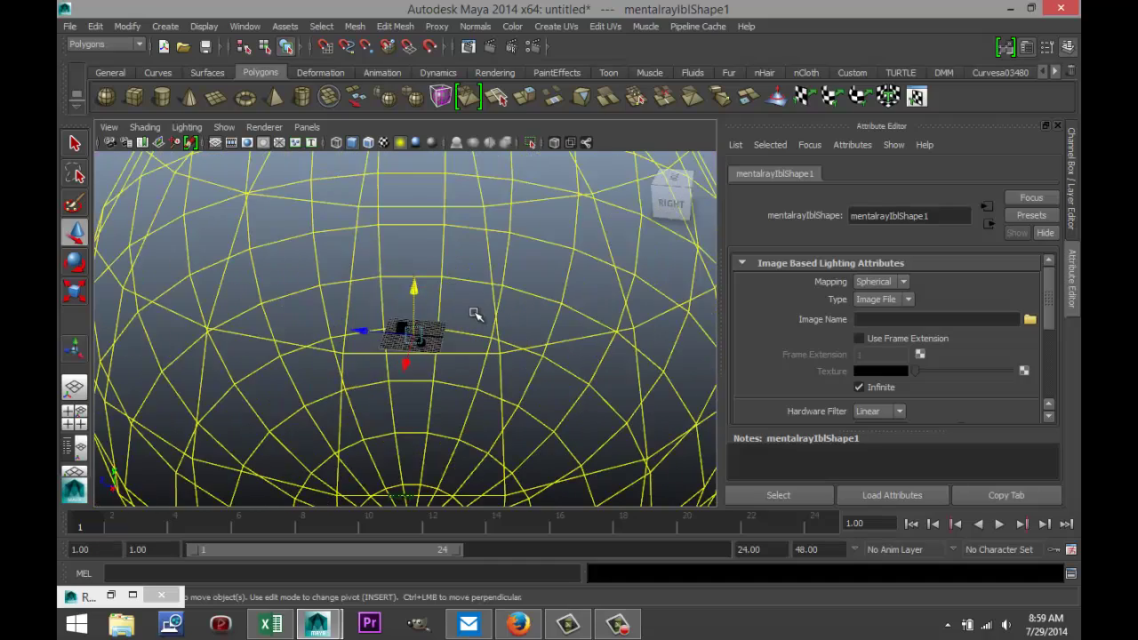
{"action": "scroll", "coordinate": [475, 313], "scroll_direction": "up", "scroll_amount": 5}
{"action": "scroll", "coordinate": [474, 312], "scroll_direction": "down", "scroll_amount": 5}
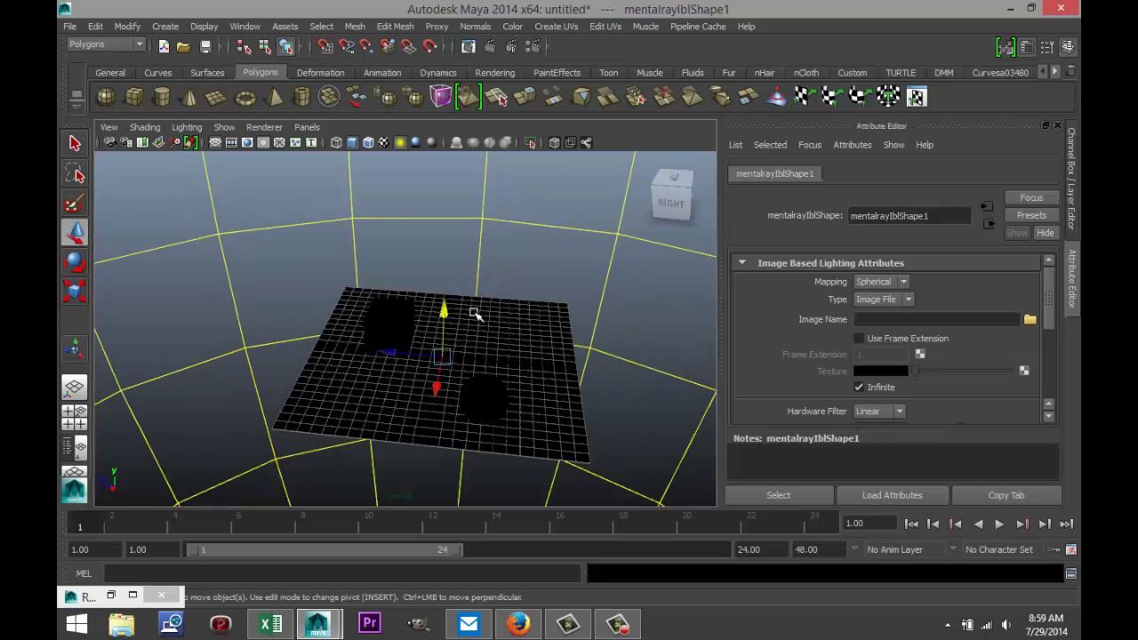
- Load RenoSuburb01_sm.hdr from the maya HDRI folder as the image for the image-based lighting sphere
{"action": "scroll", "coordinate": [474, 313], "scroll_direction": "down", "scroll_amount": 5}
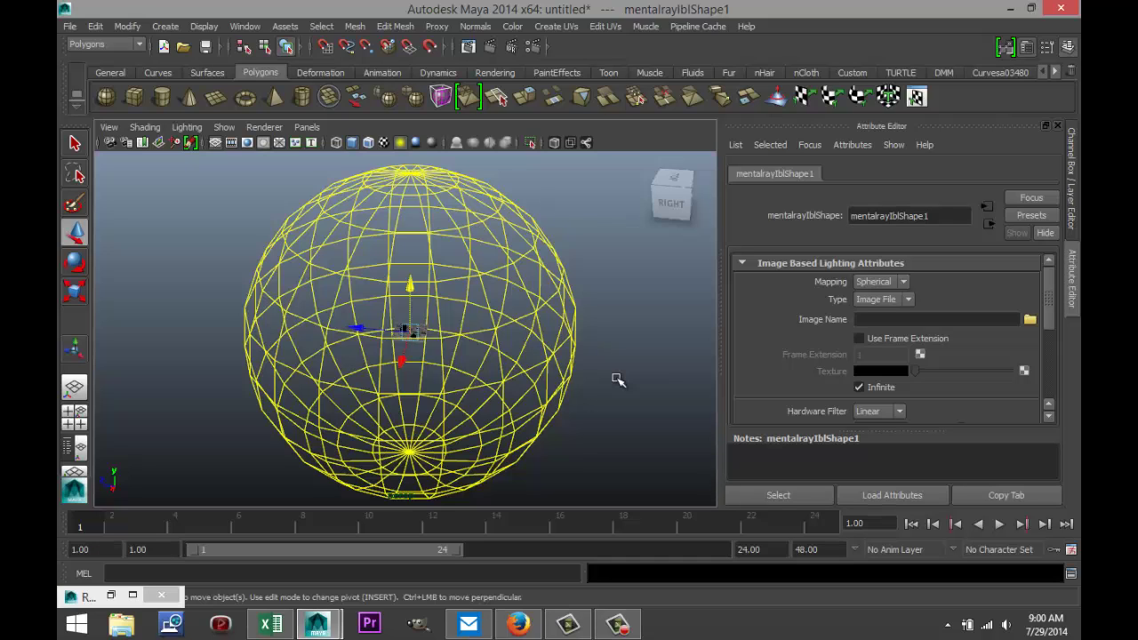
{"action": "left_click", "coordinate": [1028, 321]}
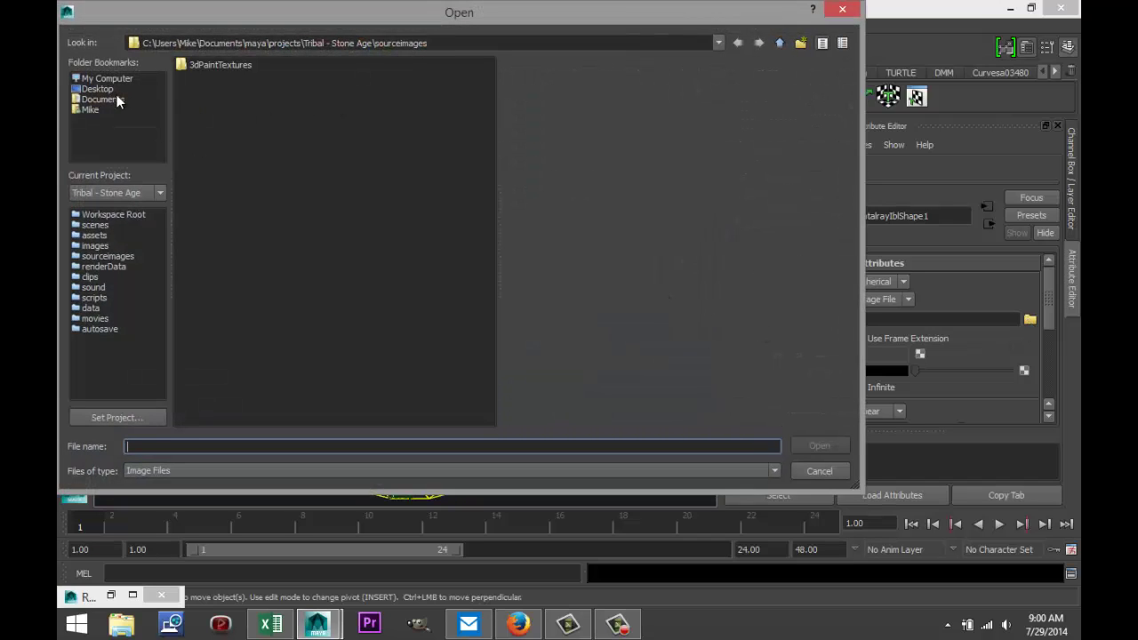
{"action": "left_click", "coordinate": [107, 101]}
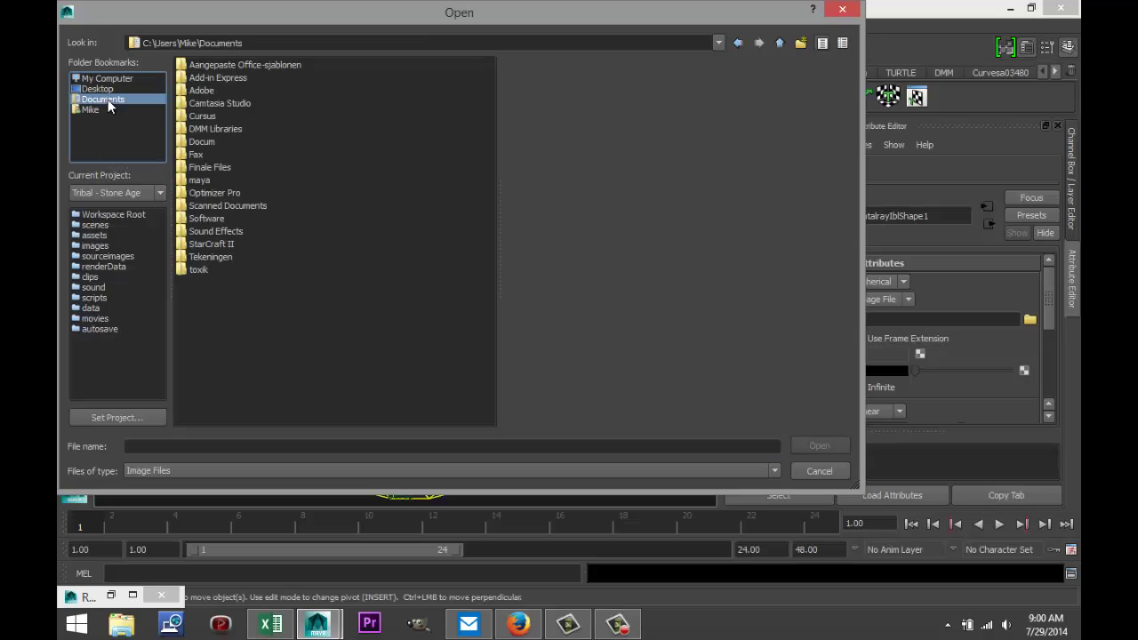
{"action": "double_click", "coordinate": [203, 180]}
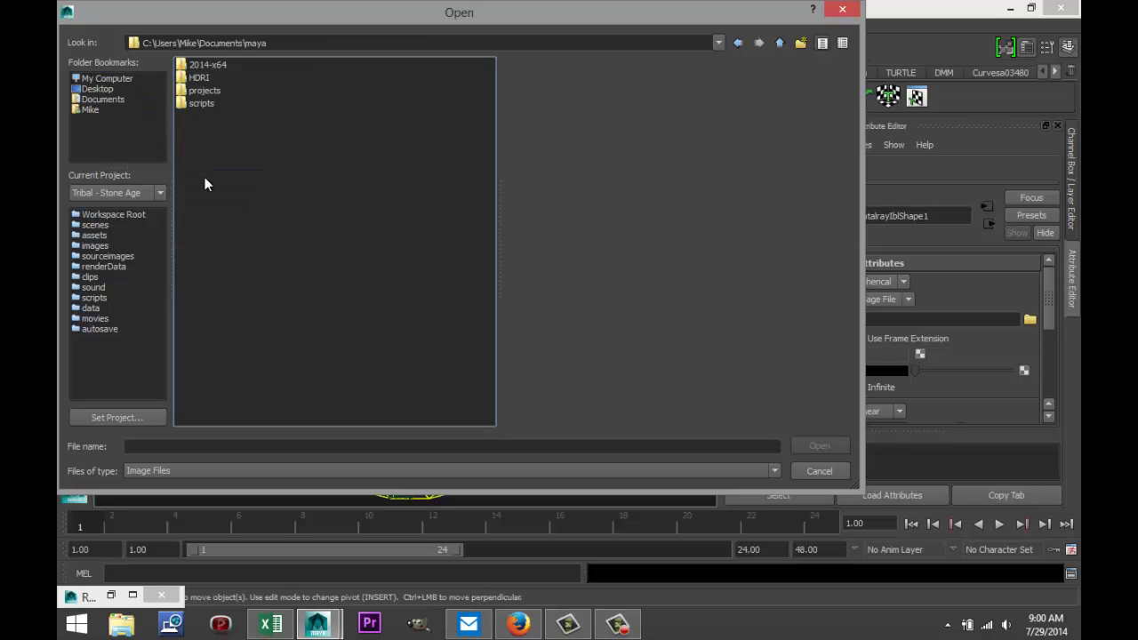
{"action": "double_click", "coordinate": [199, 79]}
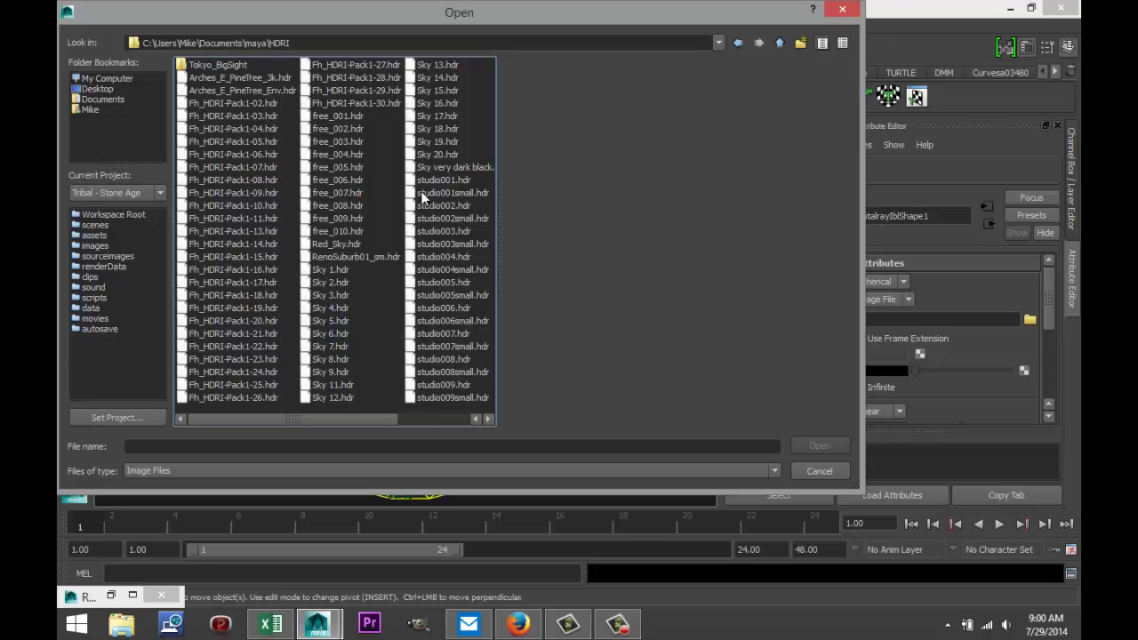
{"action": "left_click", "coordinate": [353, 257]}
{"action": "left_click", "coordinate": [827, 444]}
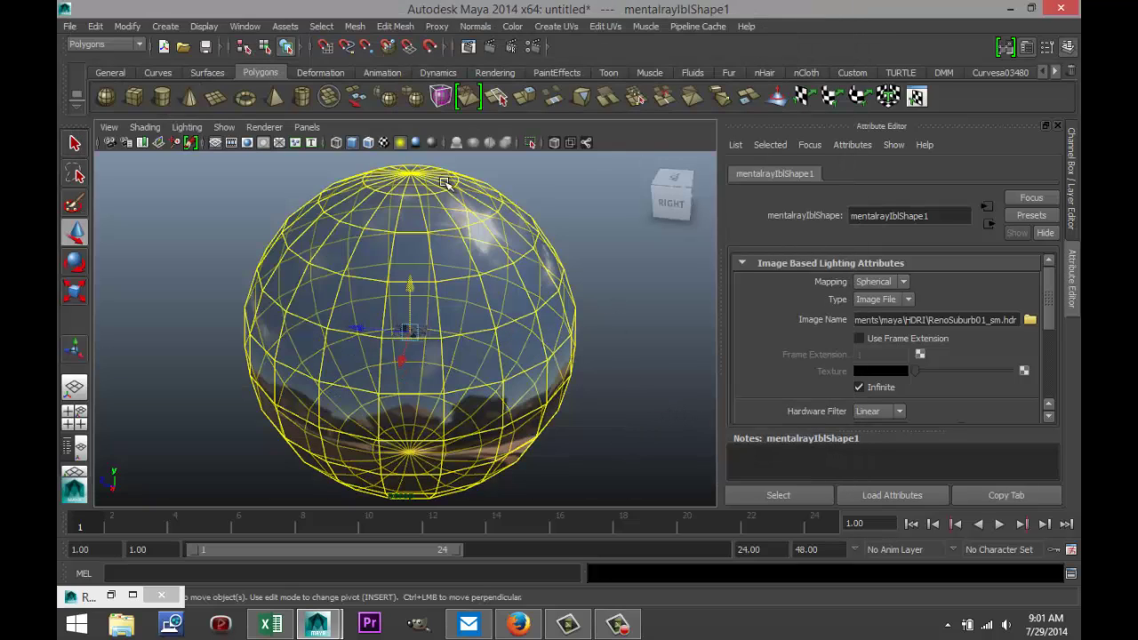
- Examine the image-based lighting environment around the cube and sphere, render the scene with mental ray, and close the render
{"action": "left_click_drag", "start_coordinate": [515, 441], "coordinate": [491, 440], "text": "alt"}
{"action": "scroll", "coordinate": [521, 401], "scroll_direction": "up", "scroll_amount": 5}
{"action": "scroll", "coordinate": [517, 405], "scroll_direction": "down", "scroll_amount": 5}
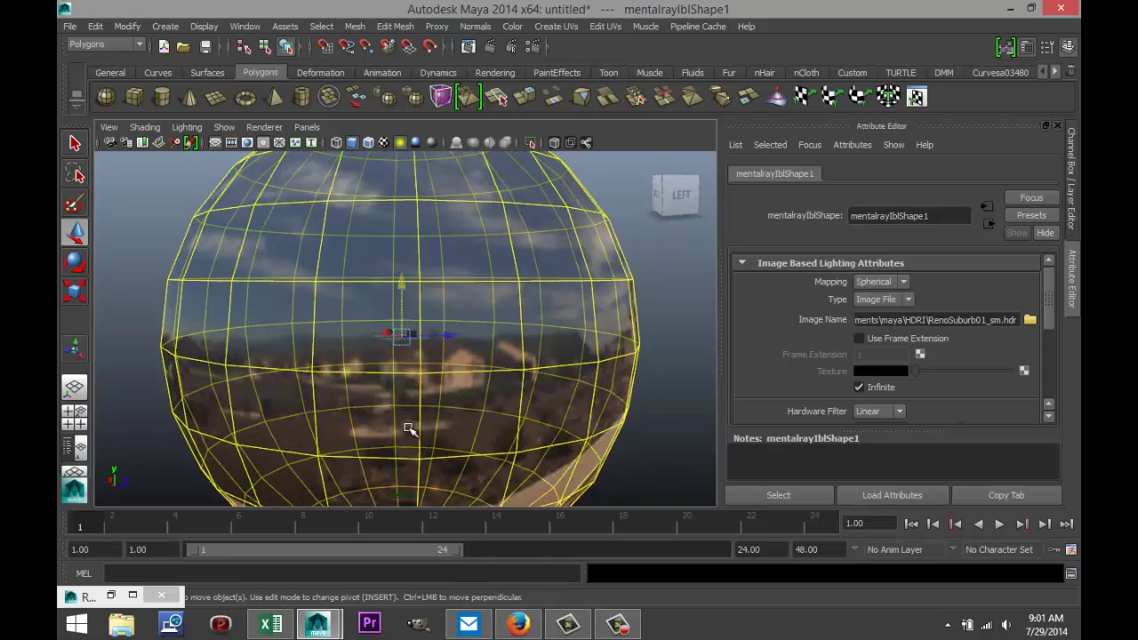
{"action": "scroll", "coordinate": [408, 426], "scroll_direction": "up", "scroll_amount": 5}
{"action": "scroll", "coordinate": [417, 429], "scroll_direction": "up", "scroll_amount": 2}
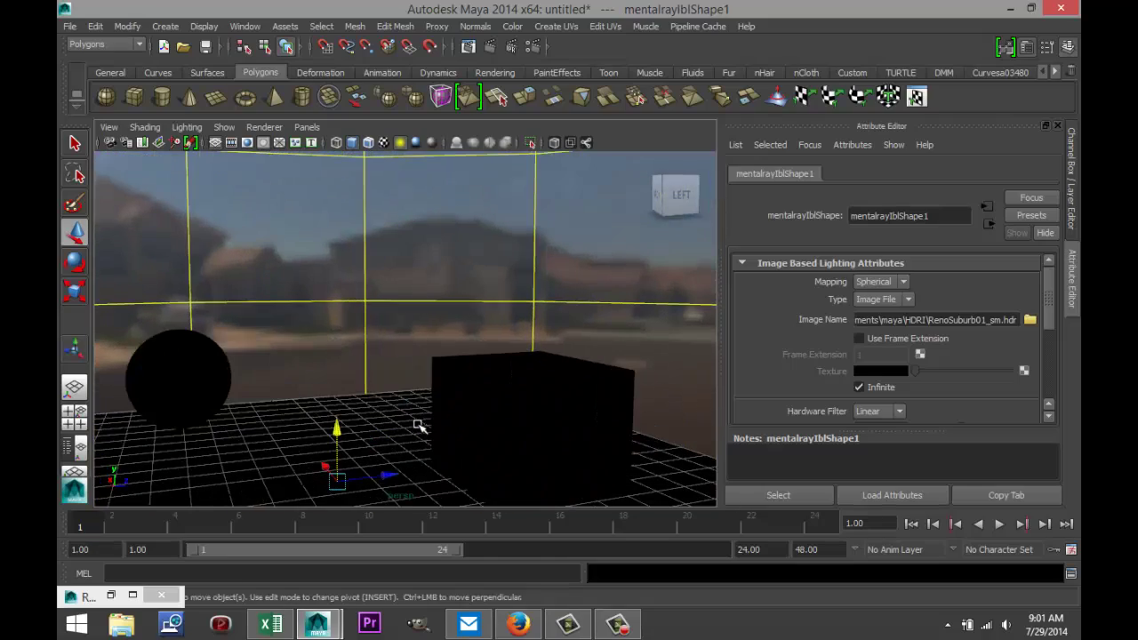
{"action": "left_click_drag", "start_coordinate": [399, 389], "coordinate": [412, 429], "text": "alt"}
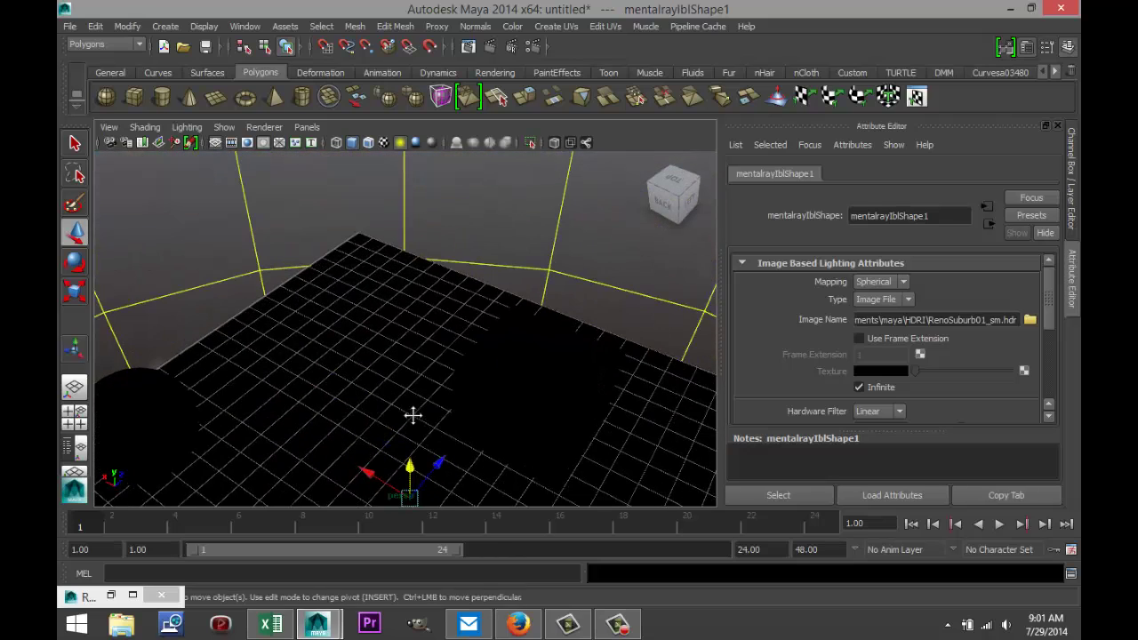
{"action": "middle_click_drag", "start_coordinate": [411, 414], "coordinate": [419, 332], "text": "alt"}
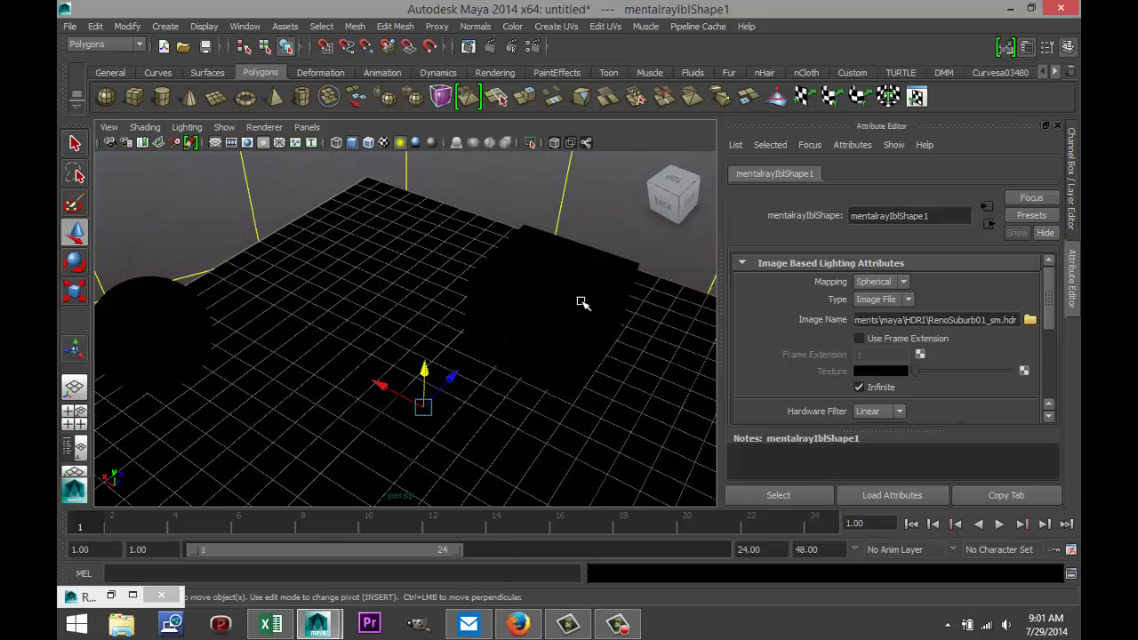
{"action": "left_click", "coordinate": [532, 47]}
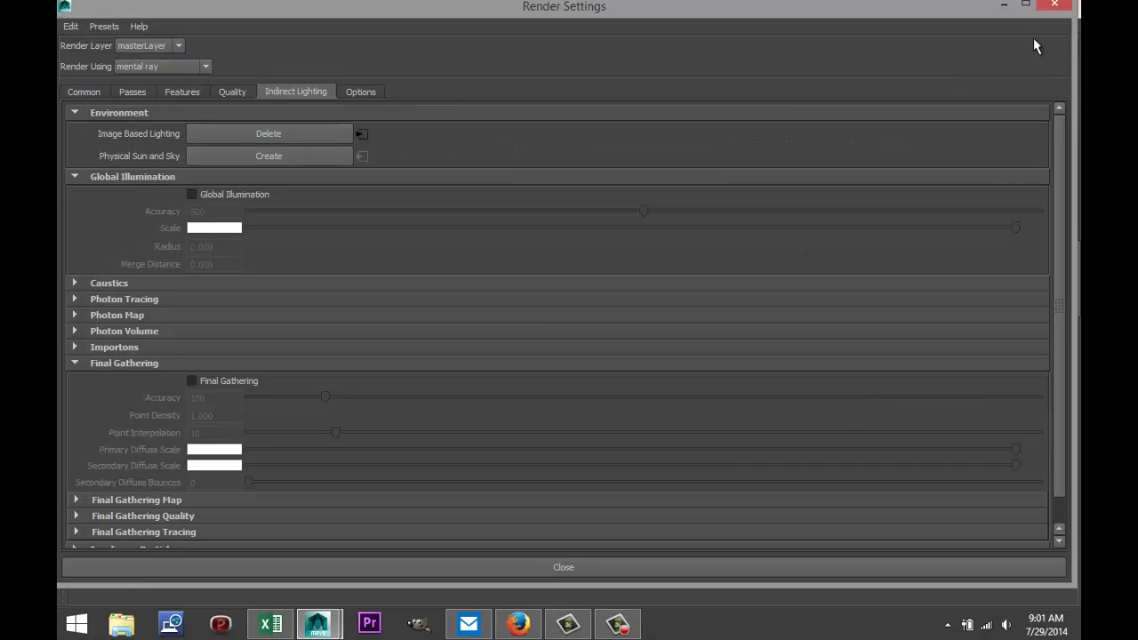
{"action": "left_click", "coordinate": [1004, 6]}
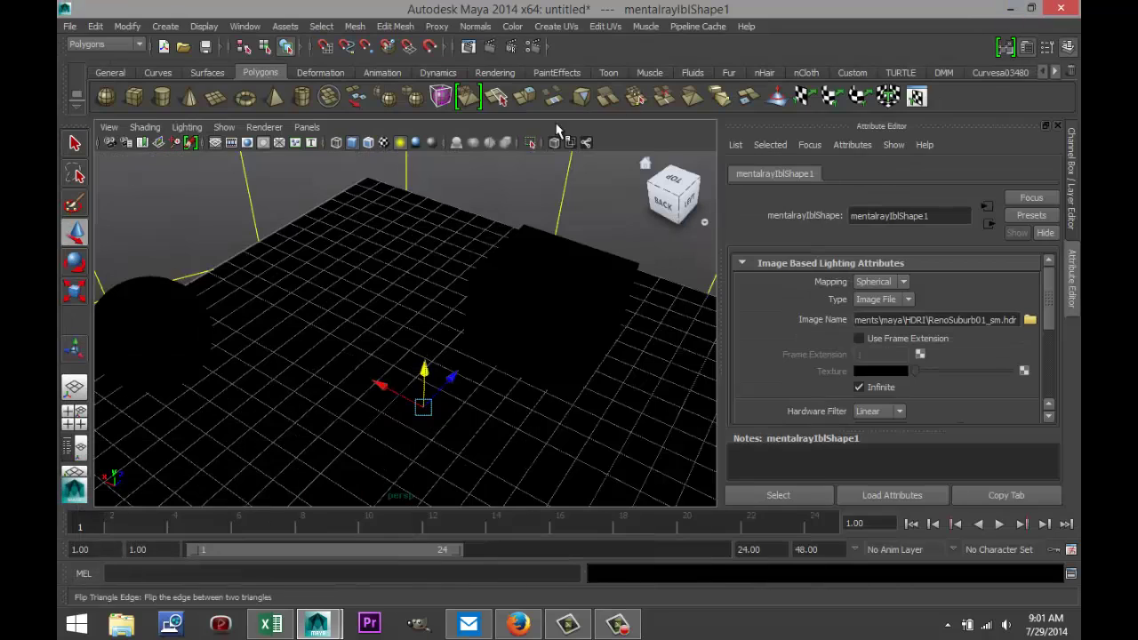
{"action": "left_click", "coordinate": [489, 47]}
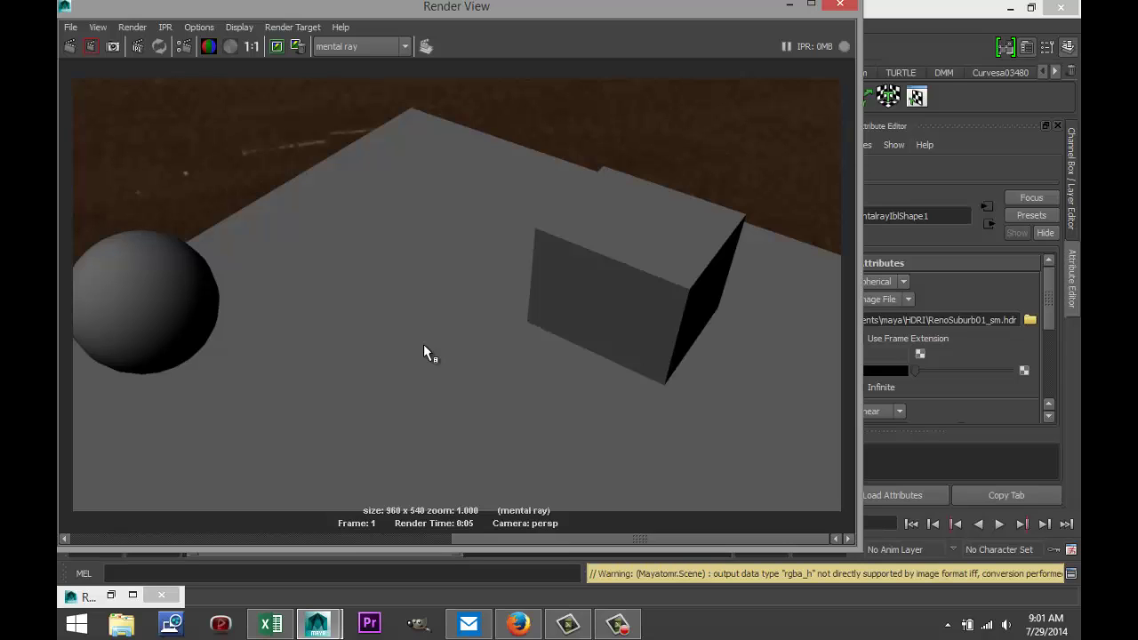
{"action": "left_click", "coordinate": [840, 4]}
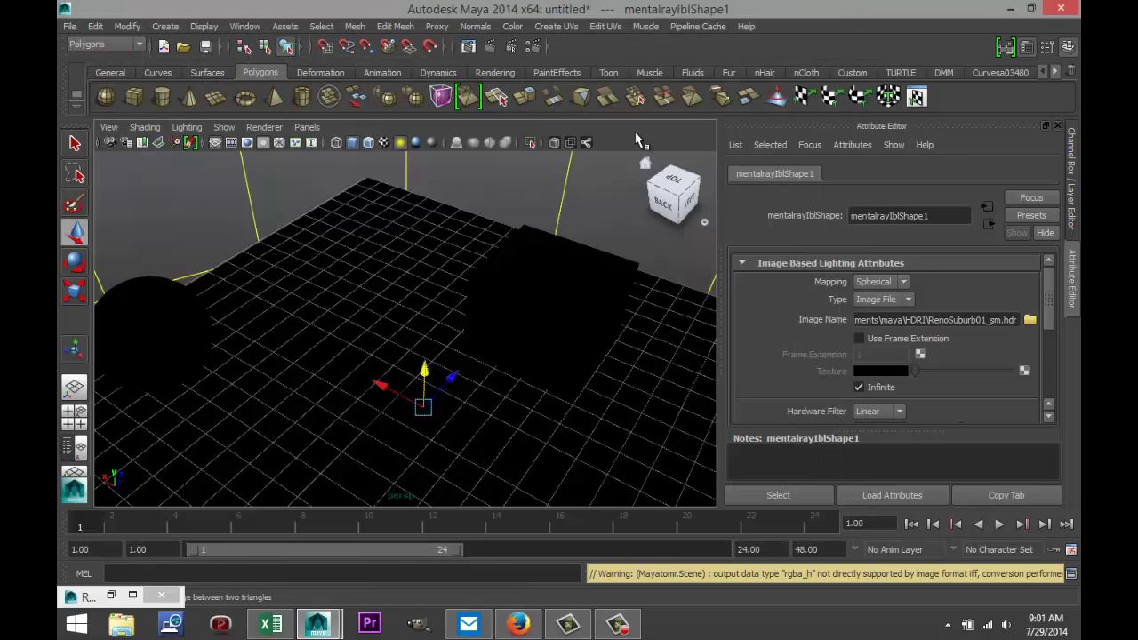
- Delete the Image Based Lighting environment, create a Physical Sun and Sky in its place, and minimize the Render Settings window
{"action": "left_click", "coordinate": [531, 47]}
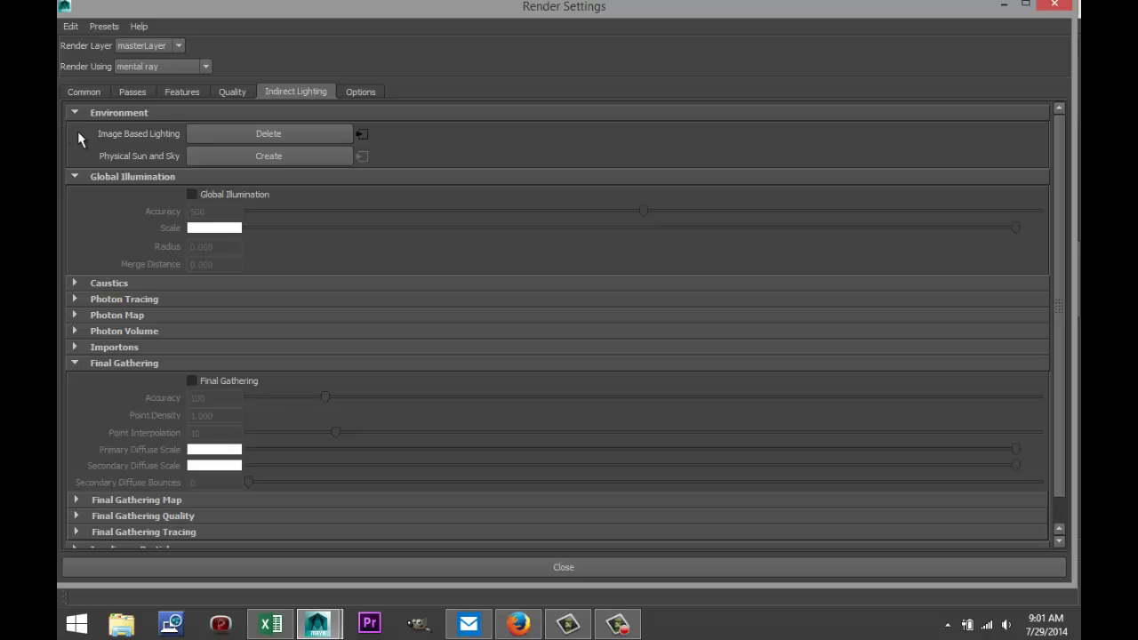
{"action": "left_click", "coordinate": [279, 133]}
{"action": "left_click", "coordinate": [281, 156]}
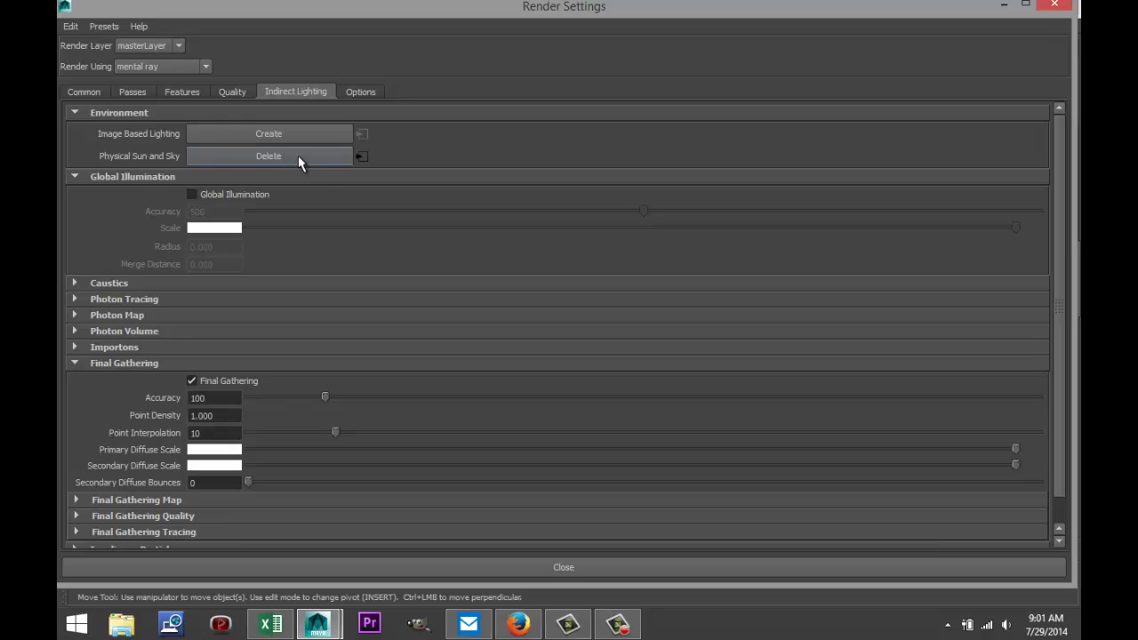
{"action": "left_click", "coordinate": [1001, 7]}
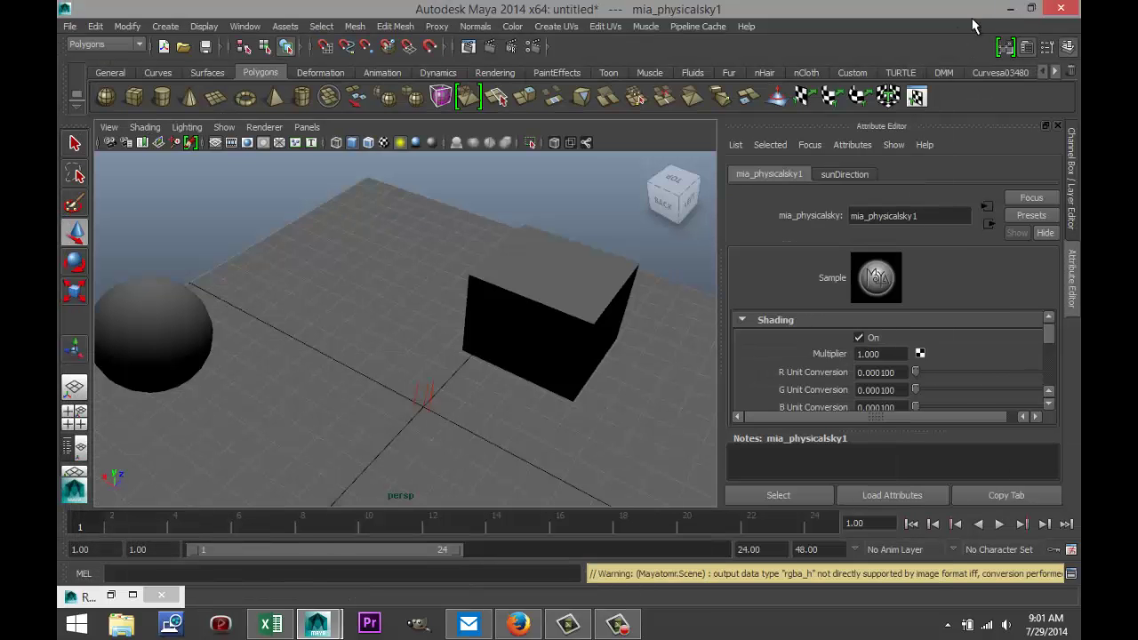
- Raise the sun's directional light about 6.8 units above the centre of the ground plane
{"action": "scroll", "coordinate": [433, 352], "scroll_direction": "down", "scroll_amount": 3}
{"action": "scroll", "coordinate": [433, 352], "scroll_direction": "down", "scroll_amount": 2}
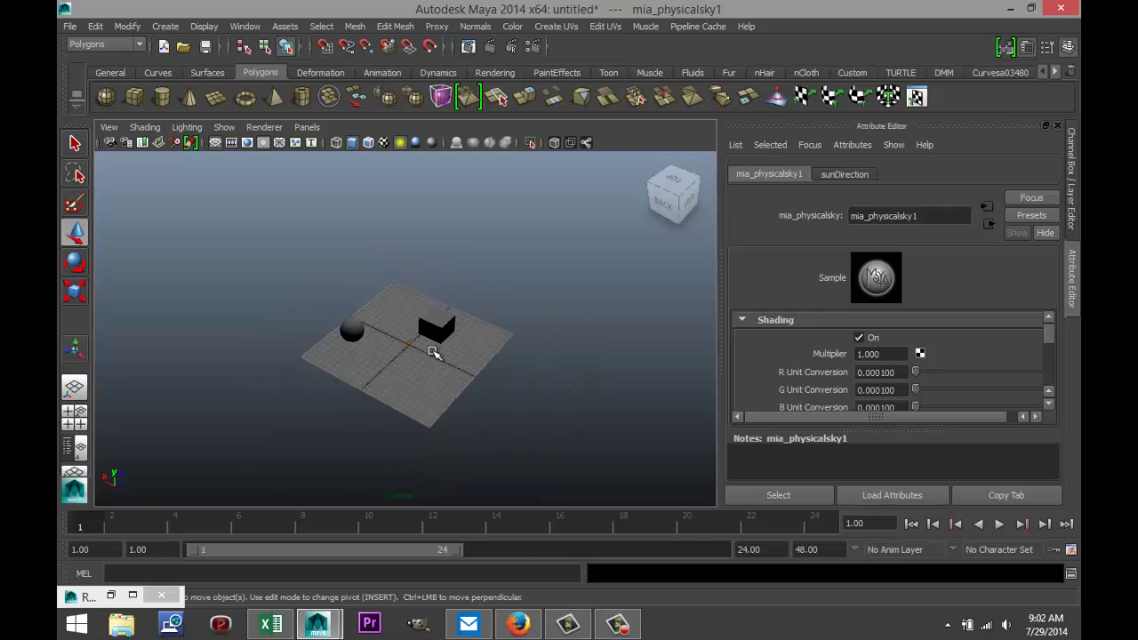
{"action": "scroll", "coordinate": [433, 354], "scroll_direction": "up", "scroll_amount": 5}
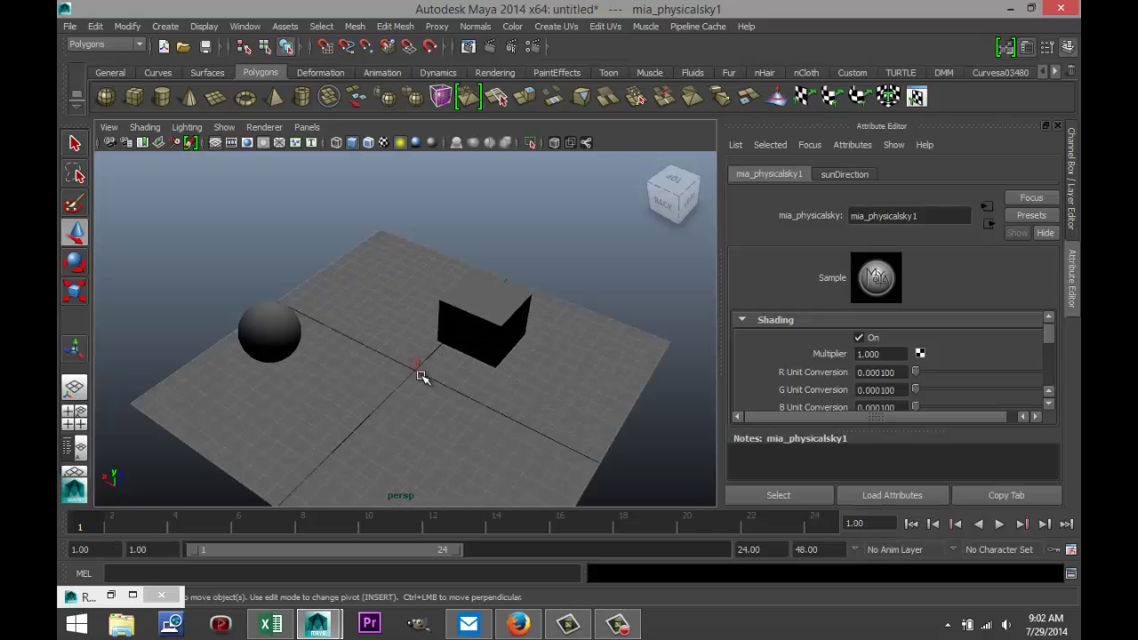
{"action": "left_click", "coordinate": [416, 364]}
{"action": "left_click_drag", "start_coordinate": [413, 332], "coordinate": [419, 235]}
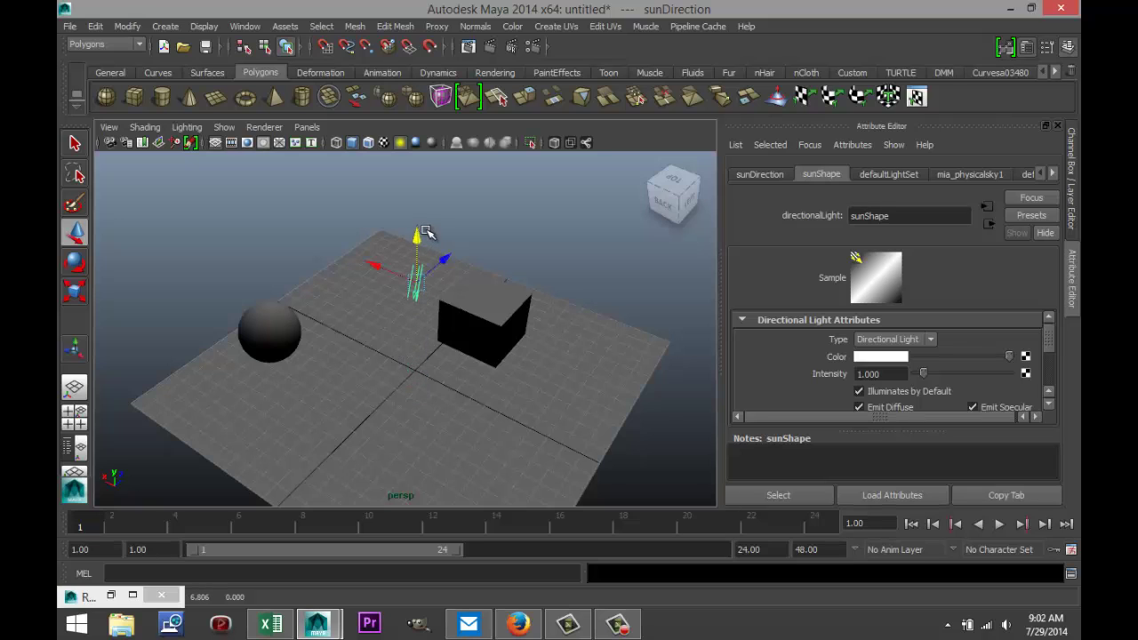
- Rotate the sun's directional light to a low, nearly horizontal angle so it lights the sides of the cube and sphere
{"action": "scroll", "coordinate": [436, 317], "scroll_direction": "up", "scroll_amount": 2}
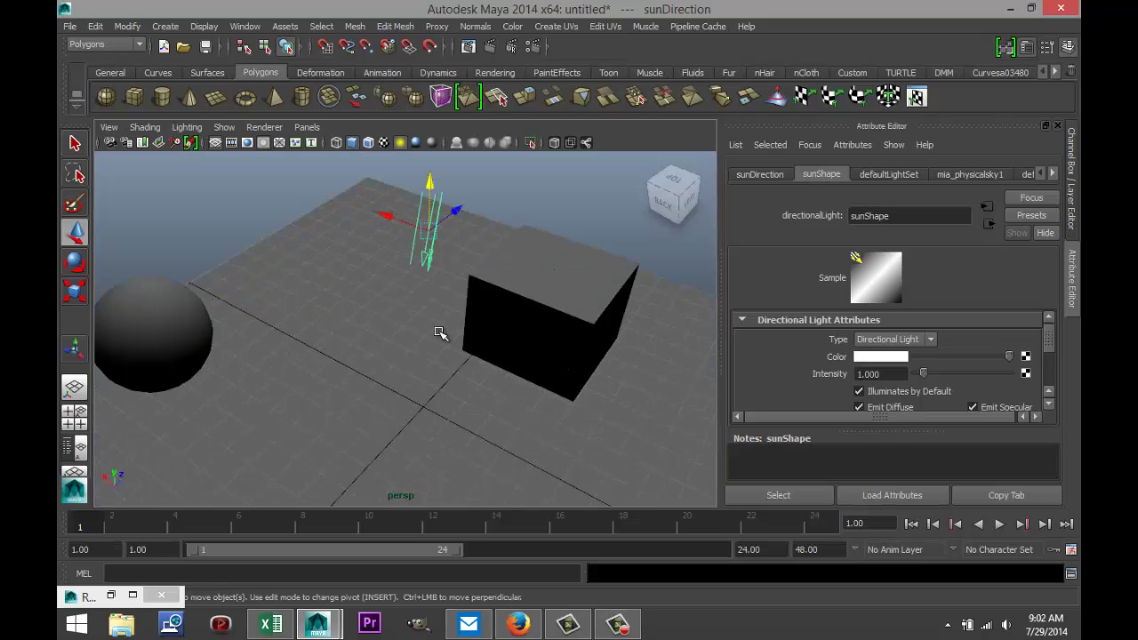
{"action": "left_click_drag", "start_coordinate": [439, 332], "coordinate": [472, 381], "text": "alt"}
{"action": "scroll", "coordinate": [471, 374], "scroll_direction": "up", "scroll_amount": 2}
{"action": "middle_click_drag", "start_coordinate": [531, 331], "coordinate": [487, 410], "text": "alt"}
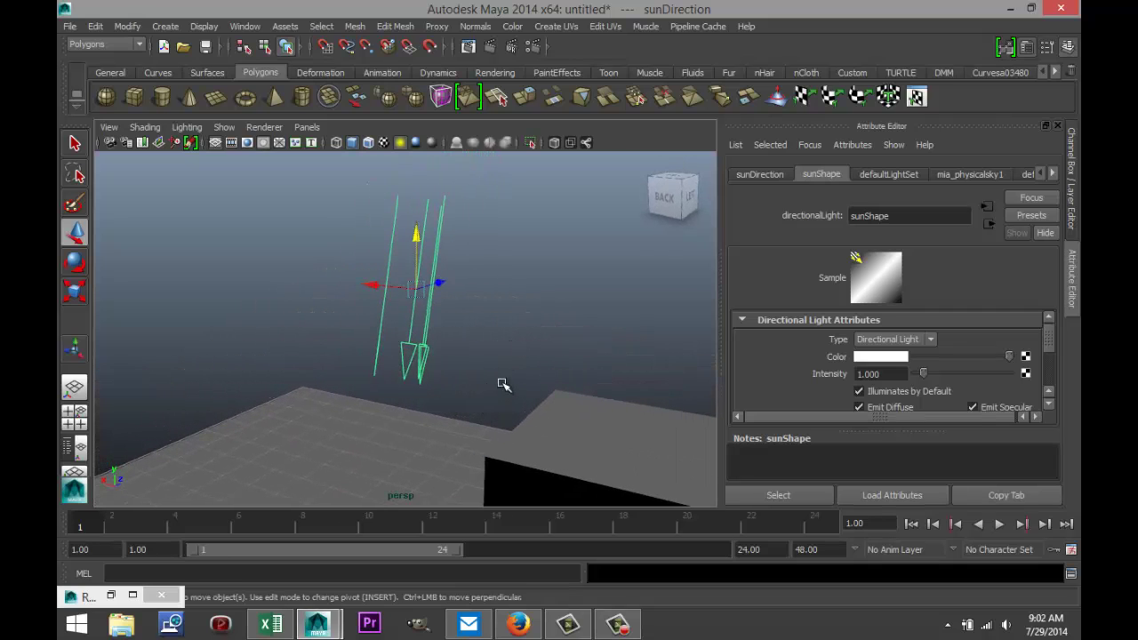
{"action": "mouse_move", "coordinate": [477, 356]}
{"action": "left_mouse_down", "text": "alt"}
{"action": "mouse_move", "coordinate": [471, 374]}
{"action": "mouse_move", "coordinate": [454, 370]}
{"action": "mouse_move", "coordinate": [465, 373]}
{"action": "left_mouse_up", "text": "alt"}
{"action": "scroll", "coordinate": [463, 371], "scroll_direction": "down", "scroll_amount": 5}
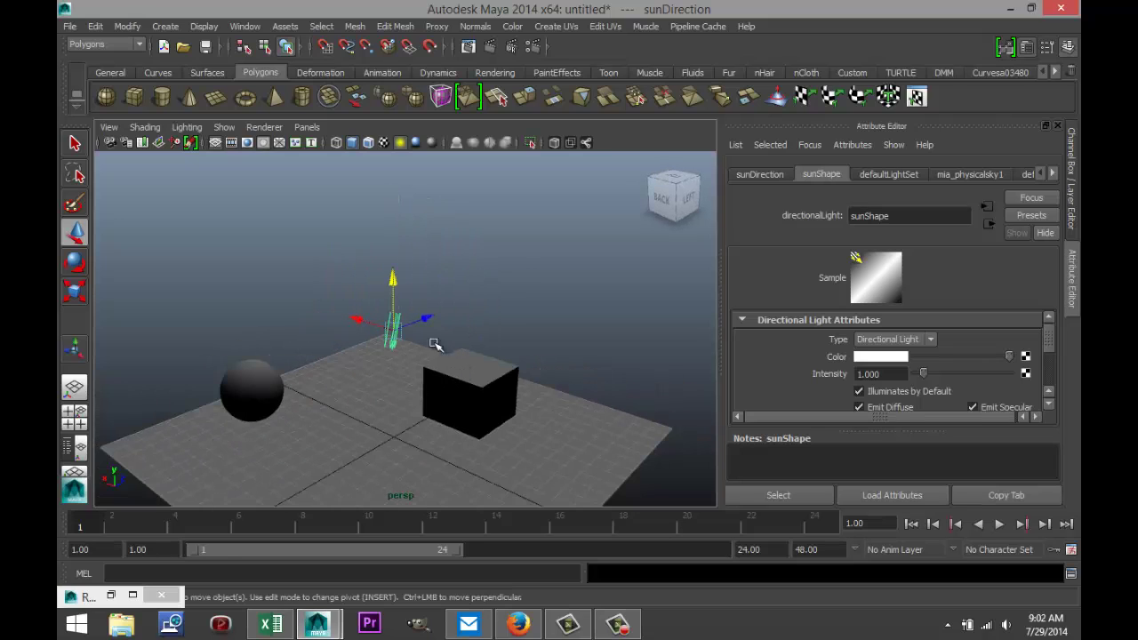
{"action": "scroll", "coordinate": [445, 396], "scroll_direction": "down", "scroll_amount": 6}
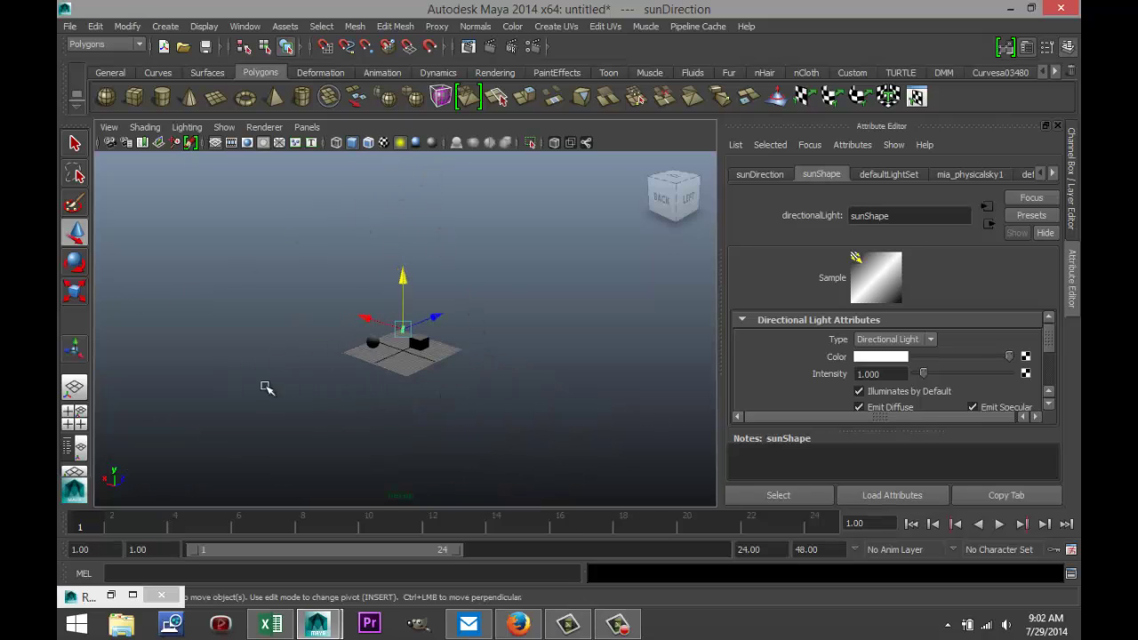
{"action": "scroll", "coordinate": [472, 443], "scroll_direction": "up", "scroll_amount": 6}
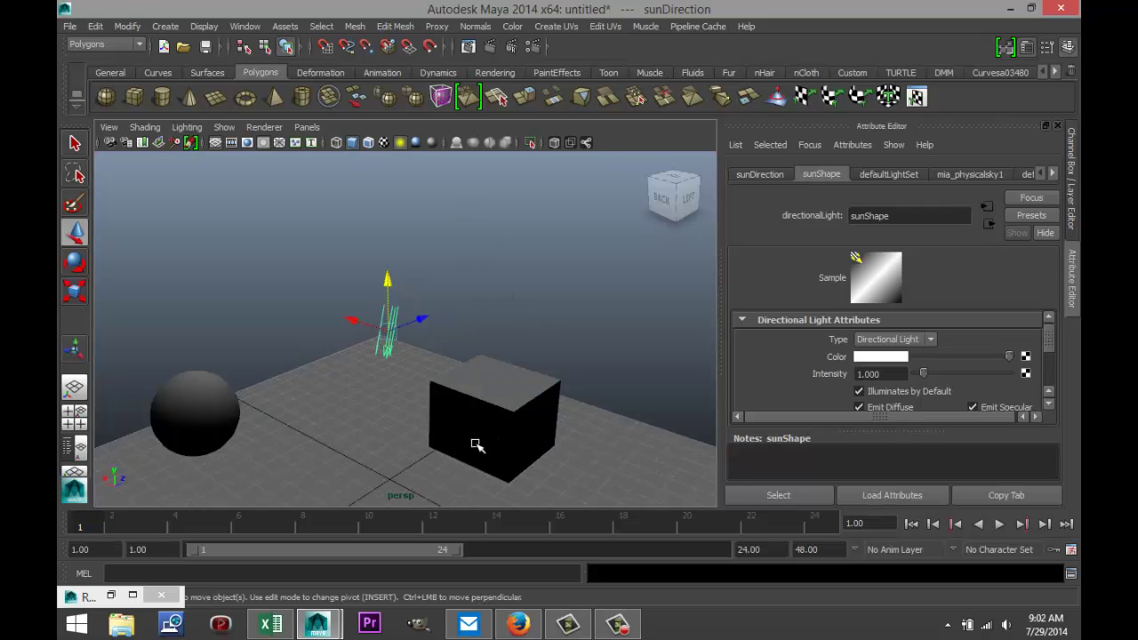
{"action": "key", "text": "e"}
{"action": "left_click_drag", "start_coordinate": [356, 295], "coordinate": [451, 353]}
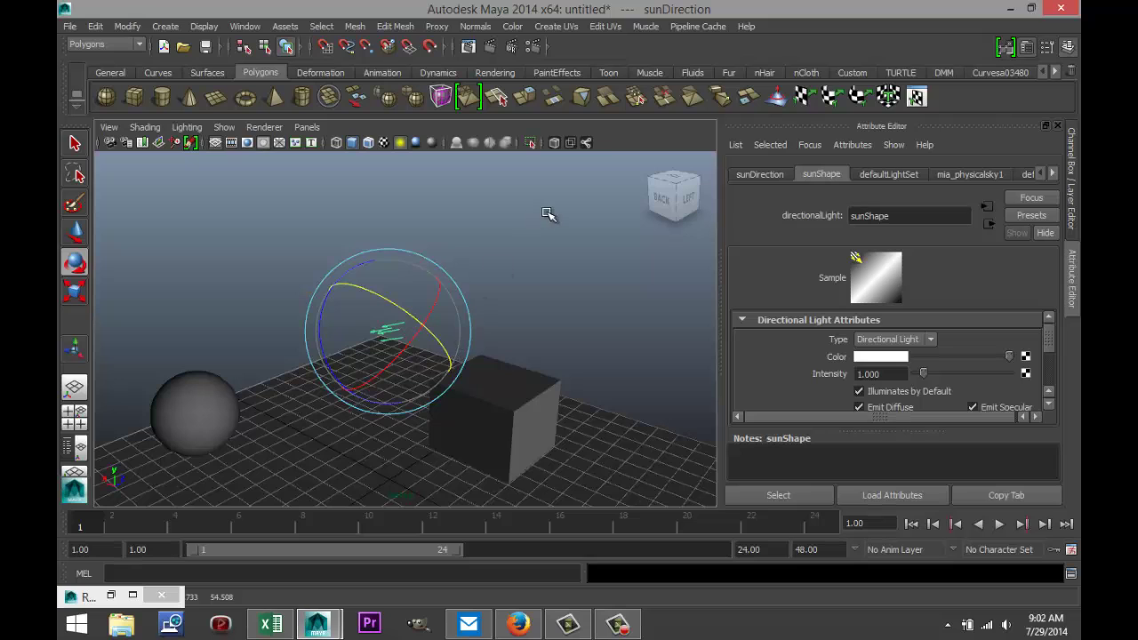
- Render the cube and sphere under the physical sun and sky with mental ray, and minimize the Render View
{"action": "left_click", "coordinate": [490, 49]}
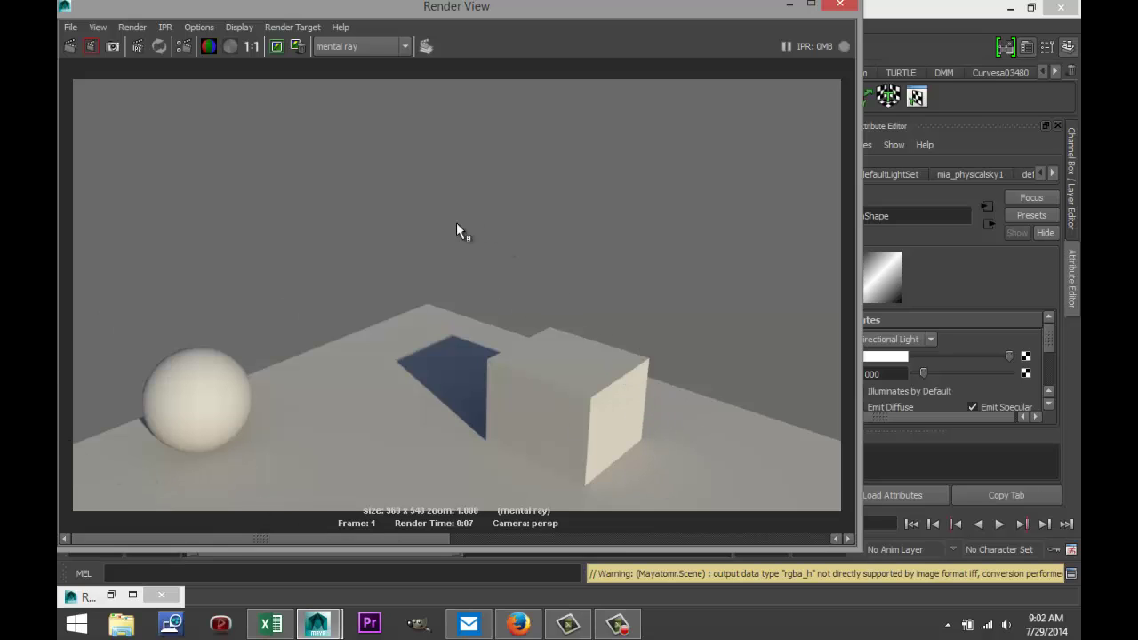
{"action": "left_click", "coordinate": [789, 7]}
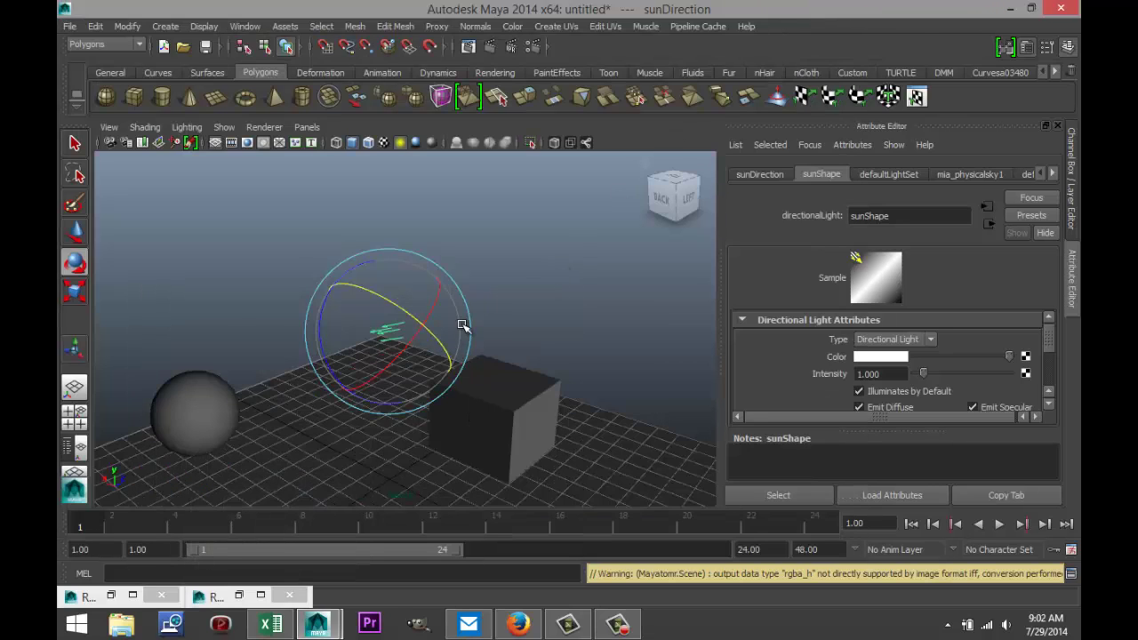
{"action": "scroll", "coordinate": [463, 320], "scroll_direction": "up", "scroll_amount": 2}
{"action": "scroll", "coordinate": [469, 317], "scroll_direction": "down", "scroll_amount": 3}
{"action": "scroll", "coordinate": [471, 316], "scroll_direction": "up", "scroll_amount": 2}
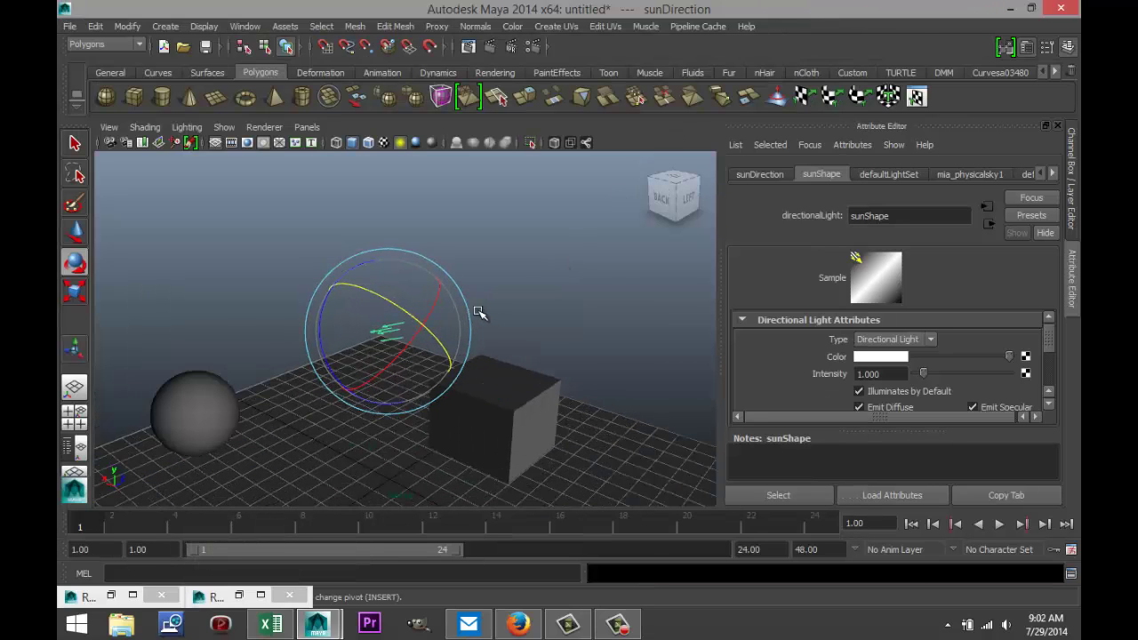